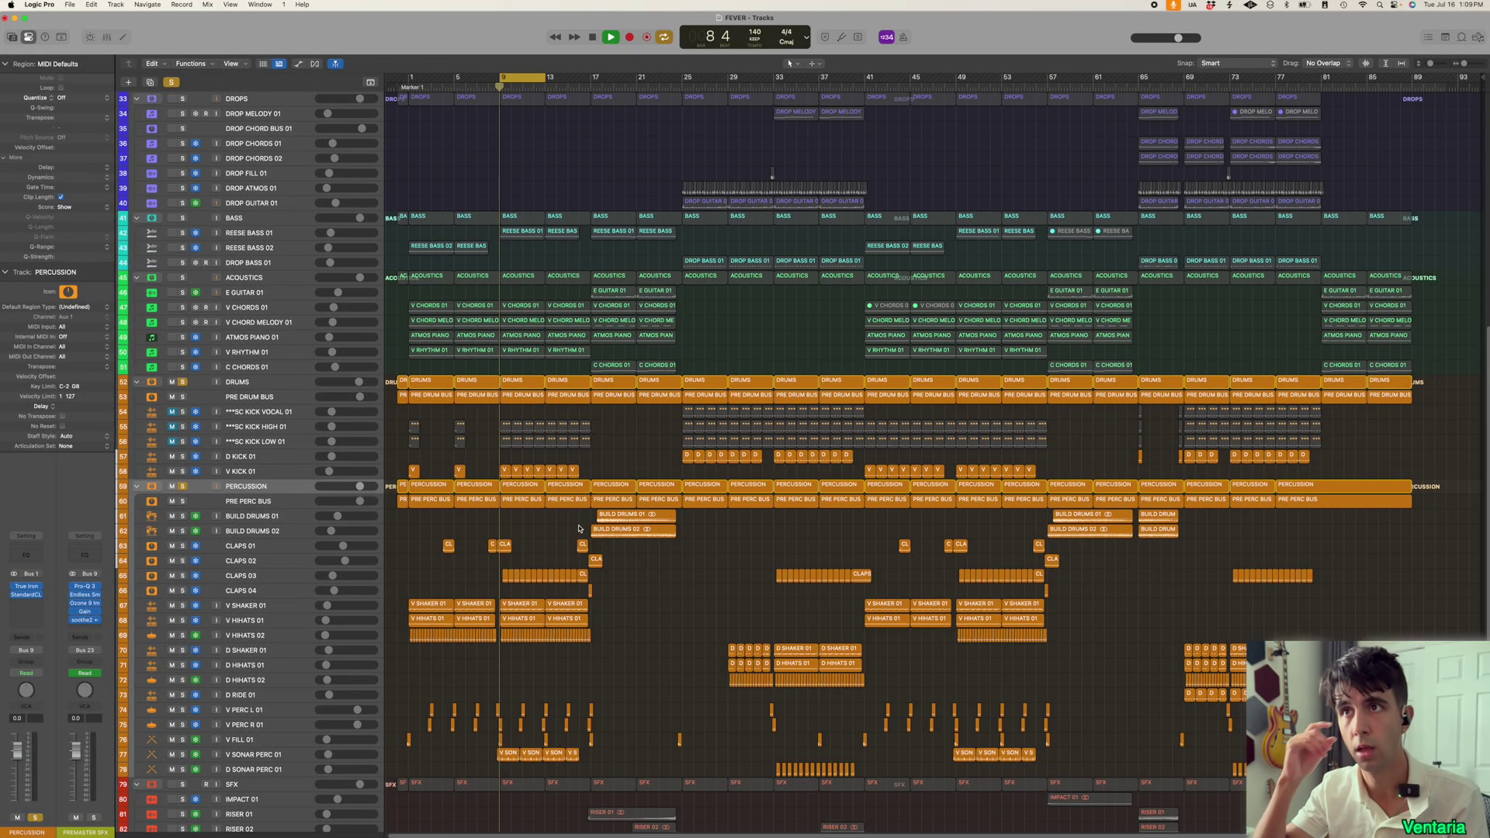
Step: Play back the soloed drums and percussion, and switch the solo to the BASS stack alone to audition it
key(space)
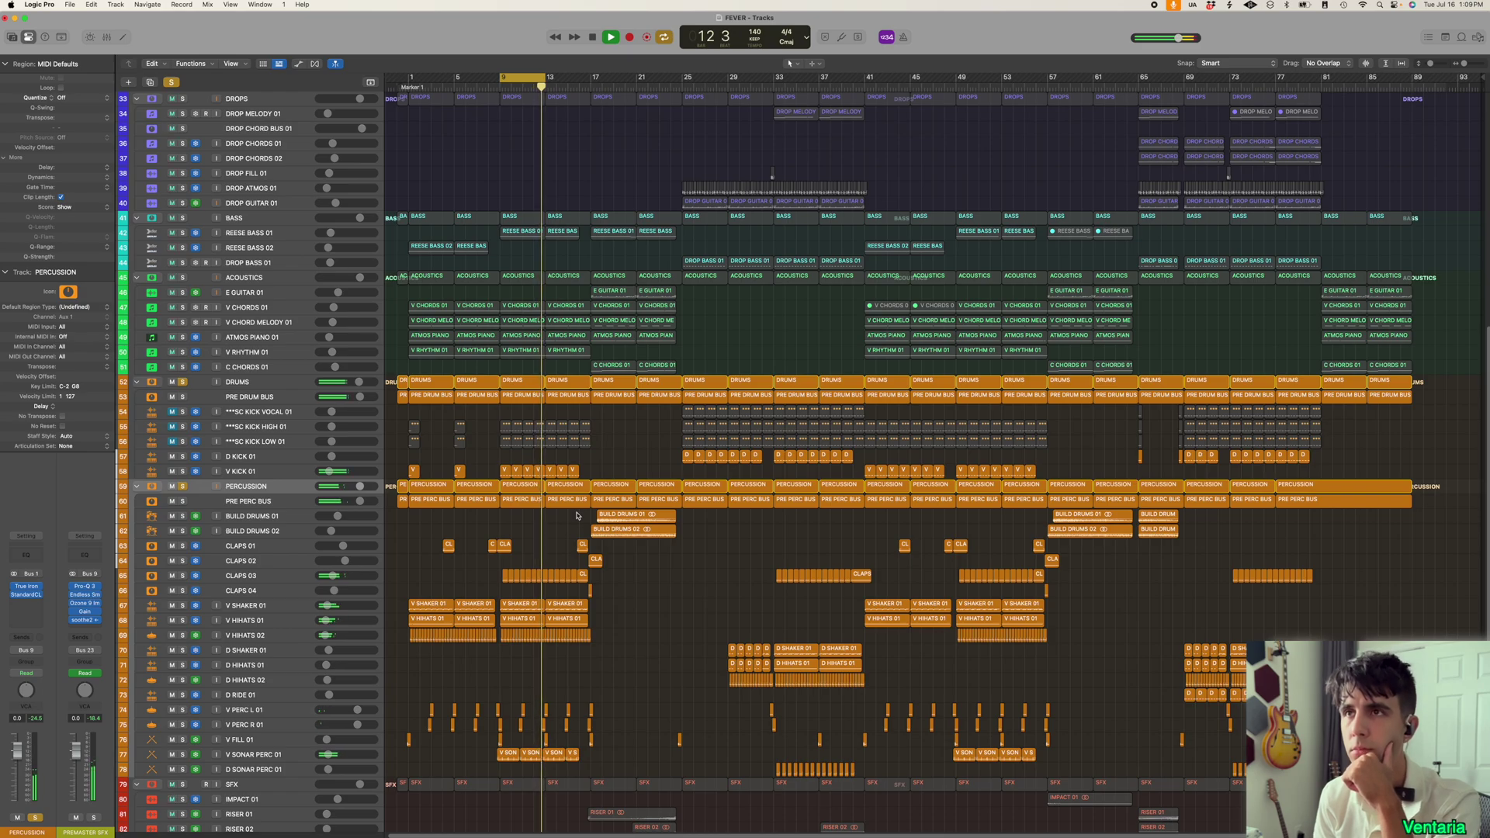
key(space)
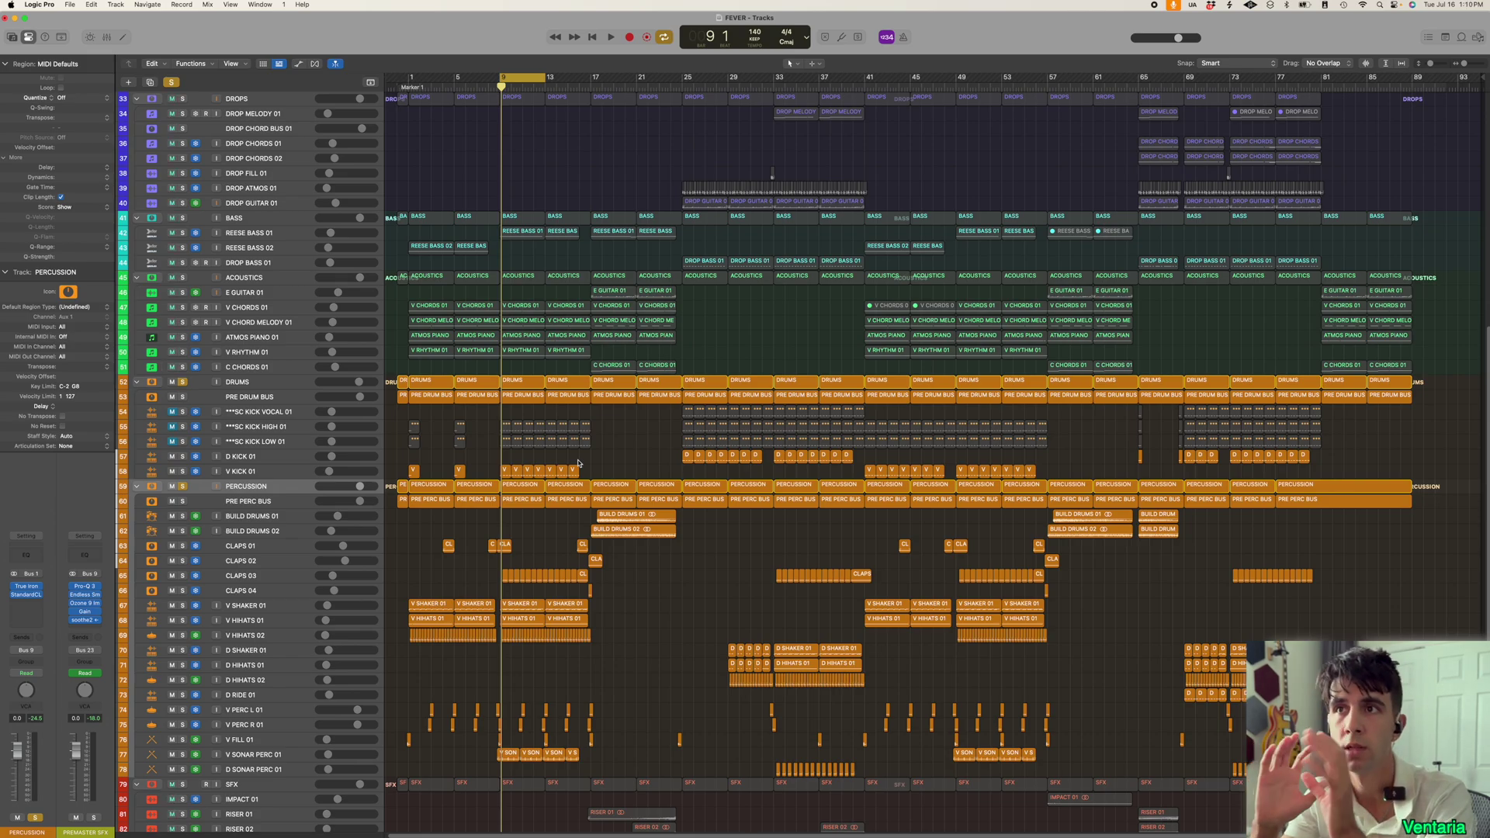
click(184, 220)
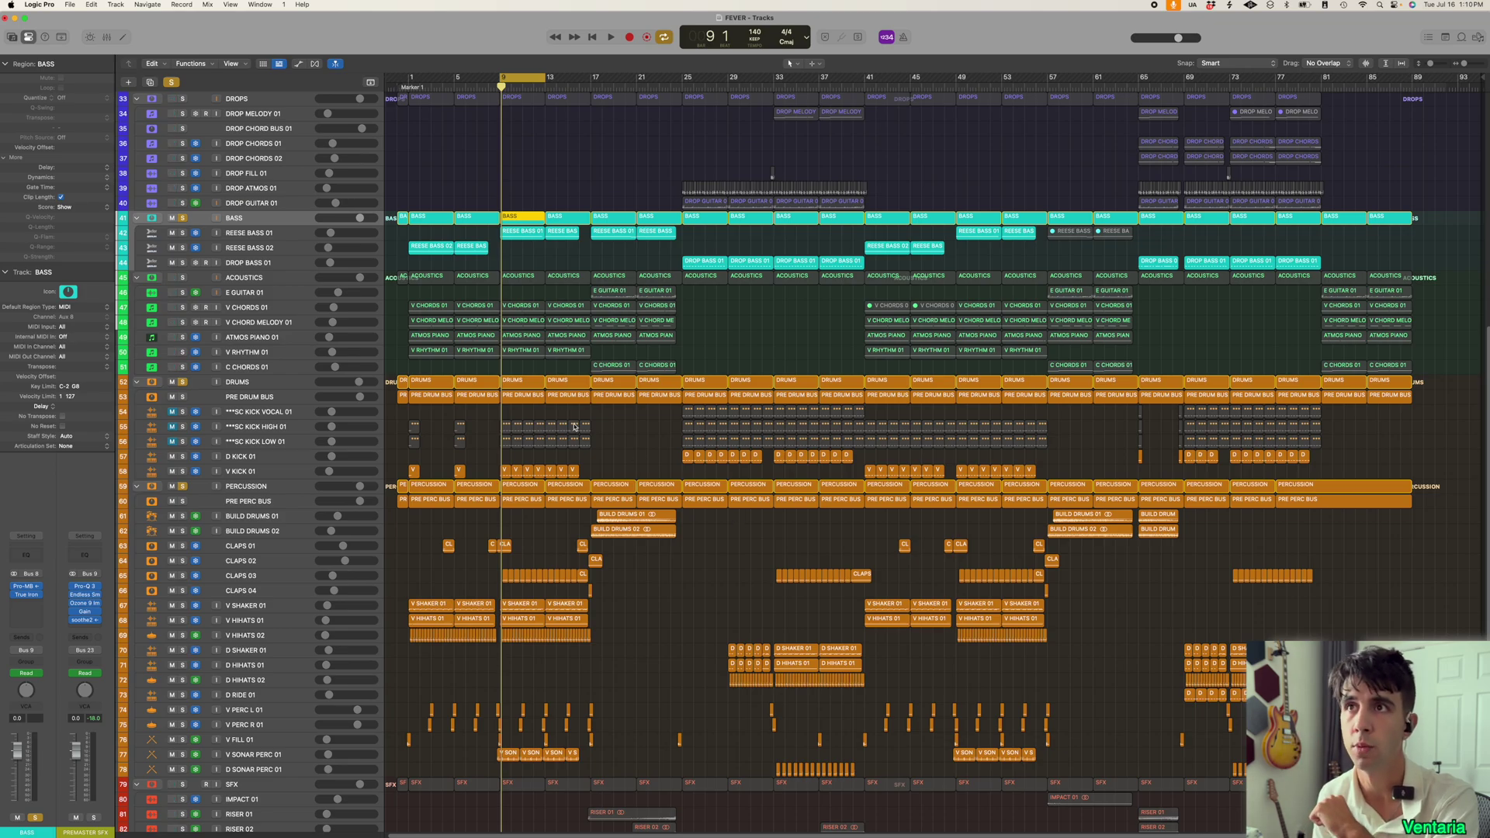
click(183, 382)
click(182, 485)
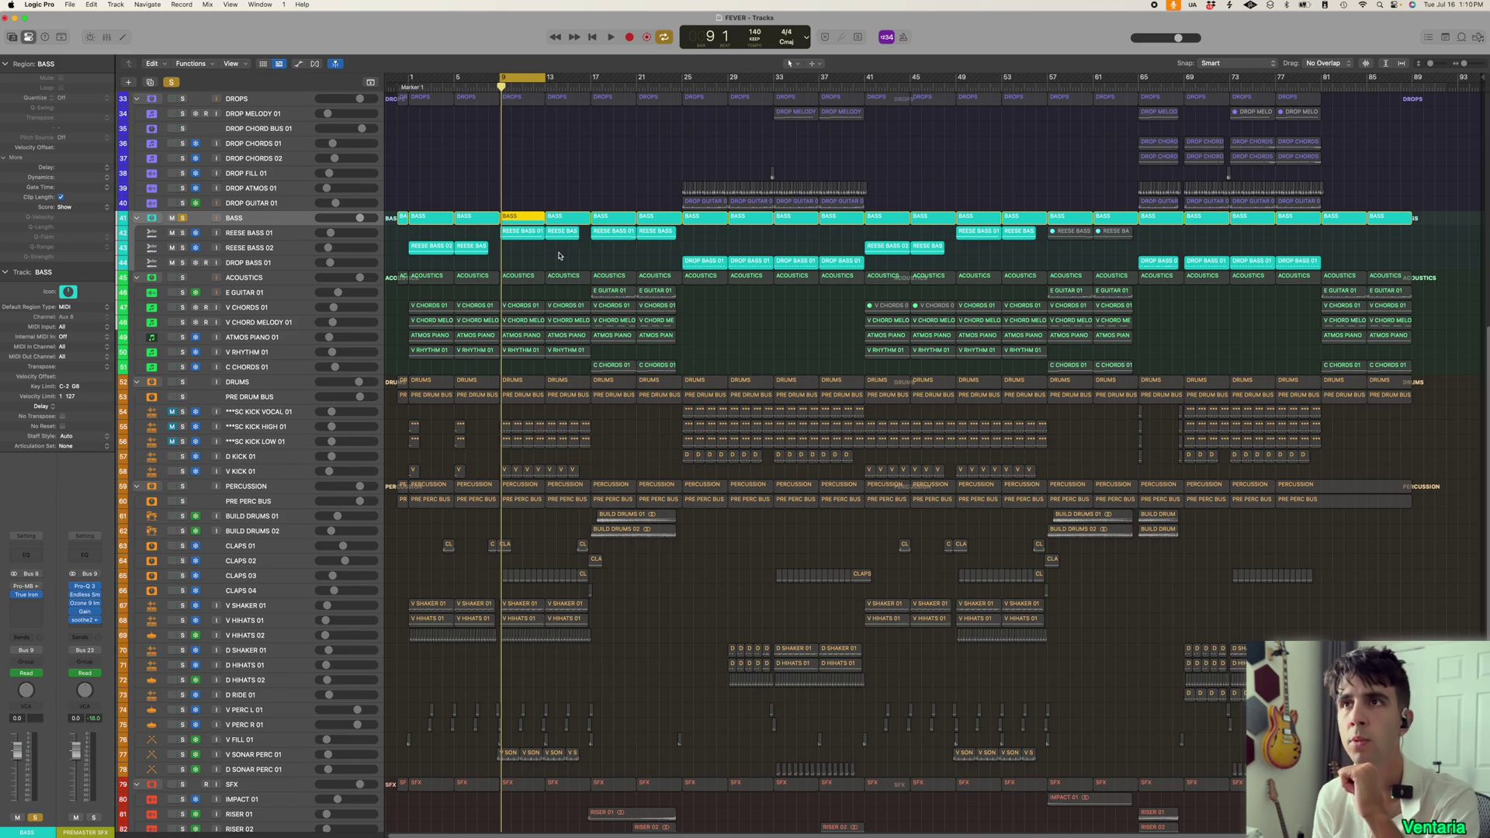
key(space)
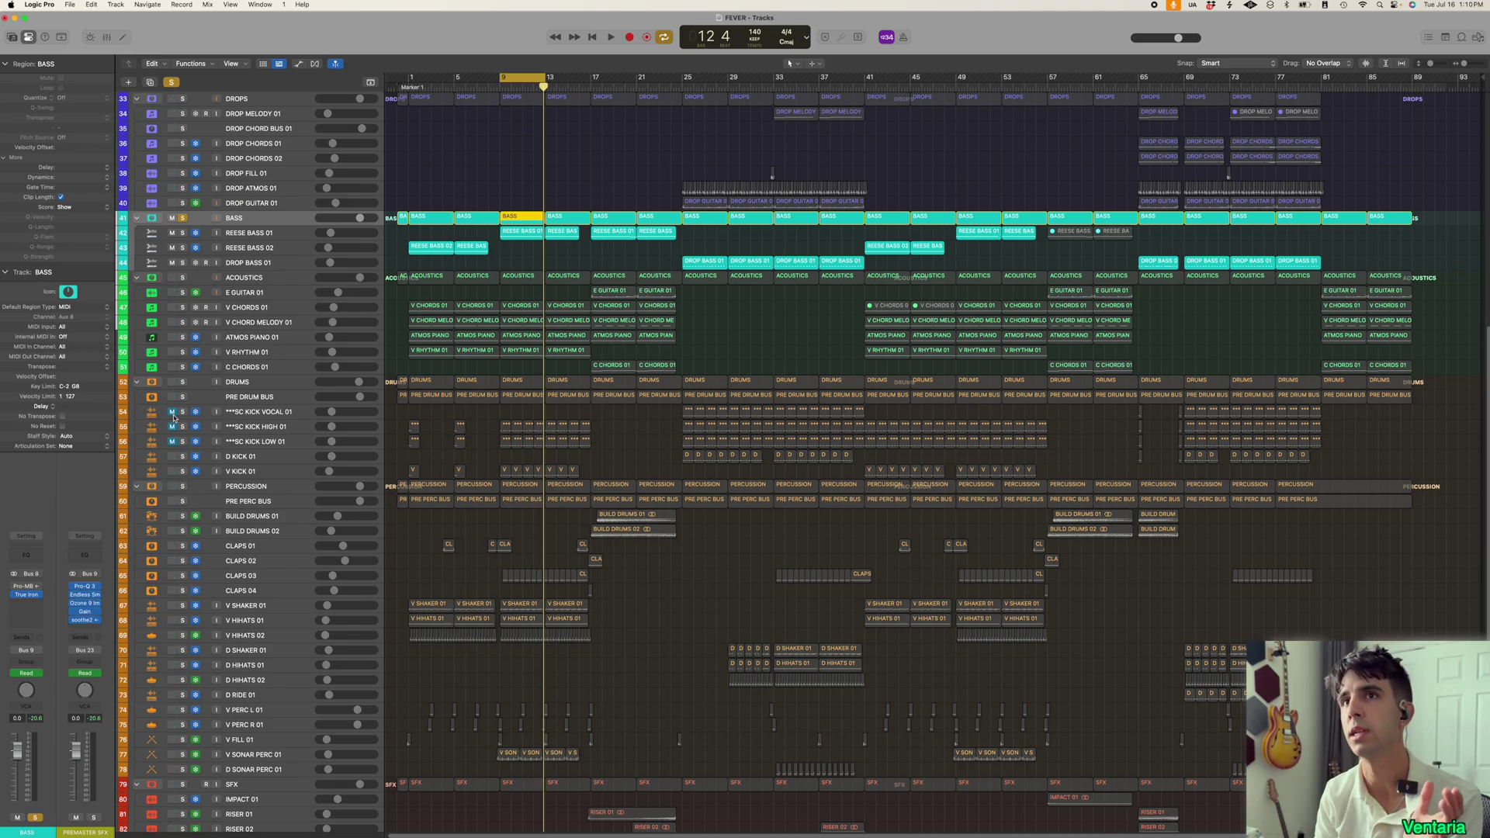
Step: Solo DRUMS and PERCUSSION again and compare the bass with its Pro-MB bypassed and re-enabled
click(26, 588)
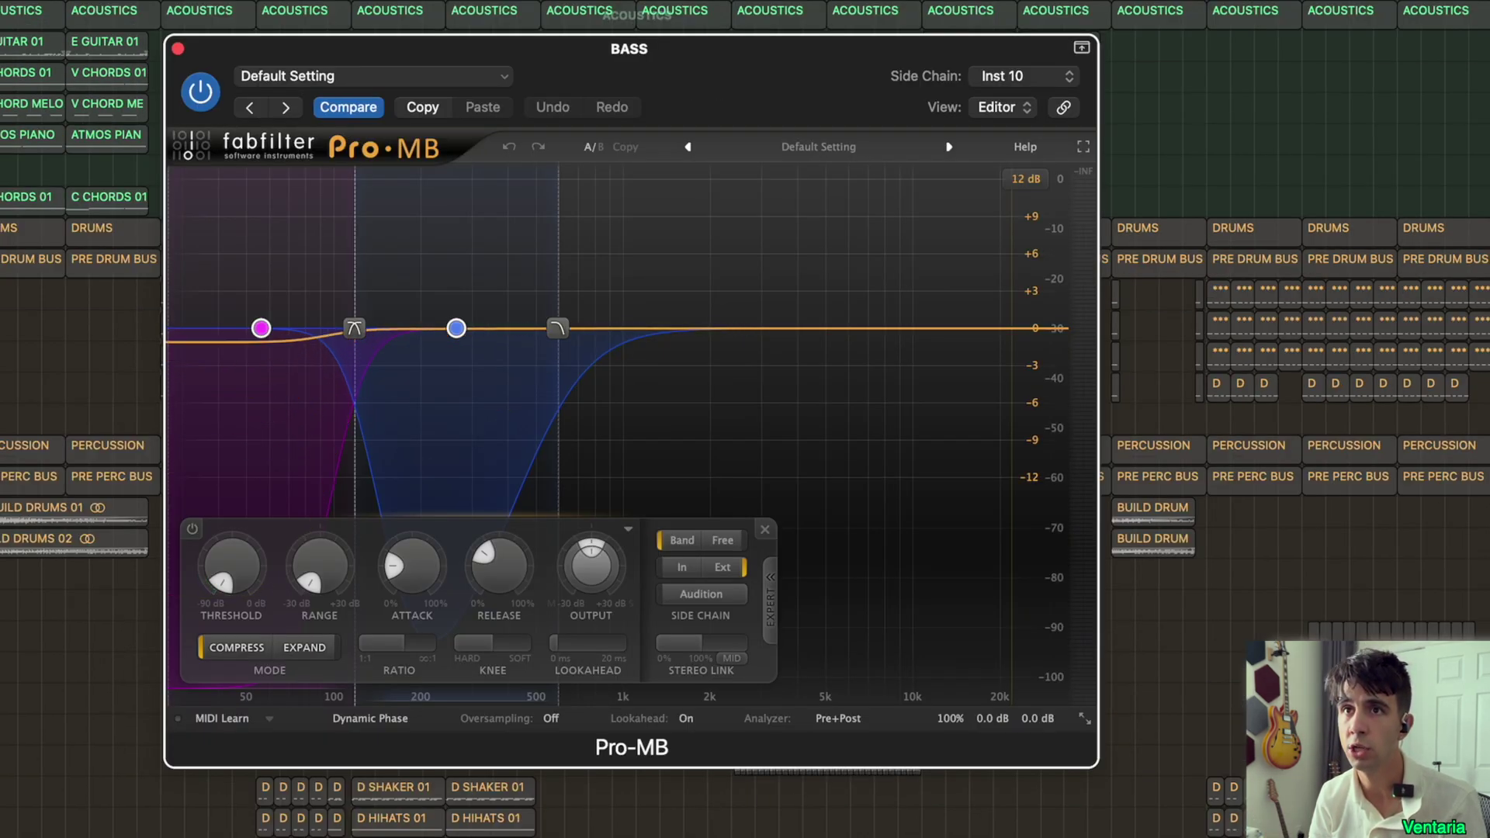
click(1138, 227)
shift+click(109, 445)
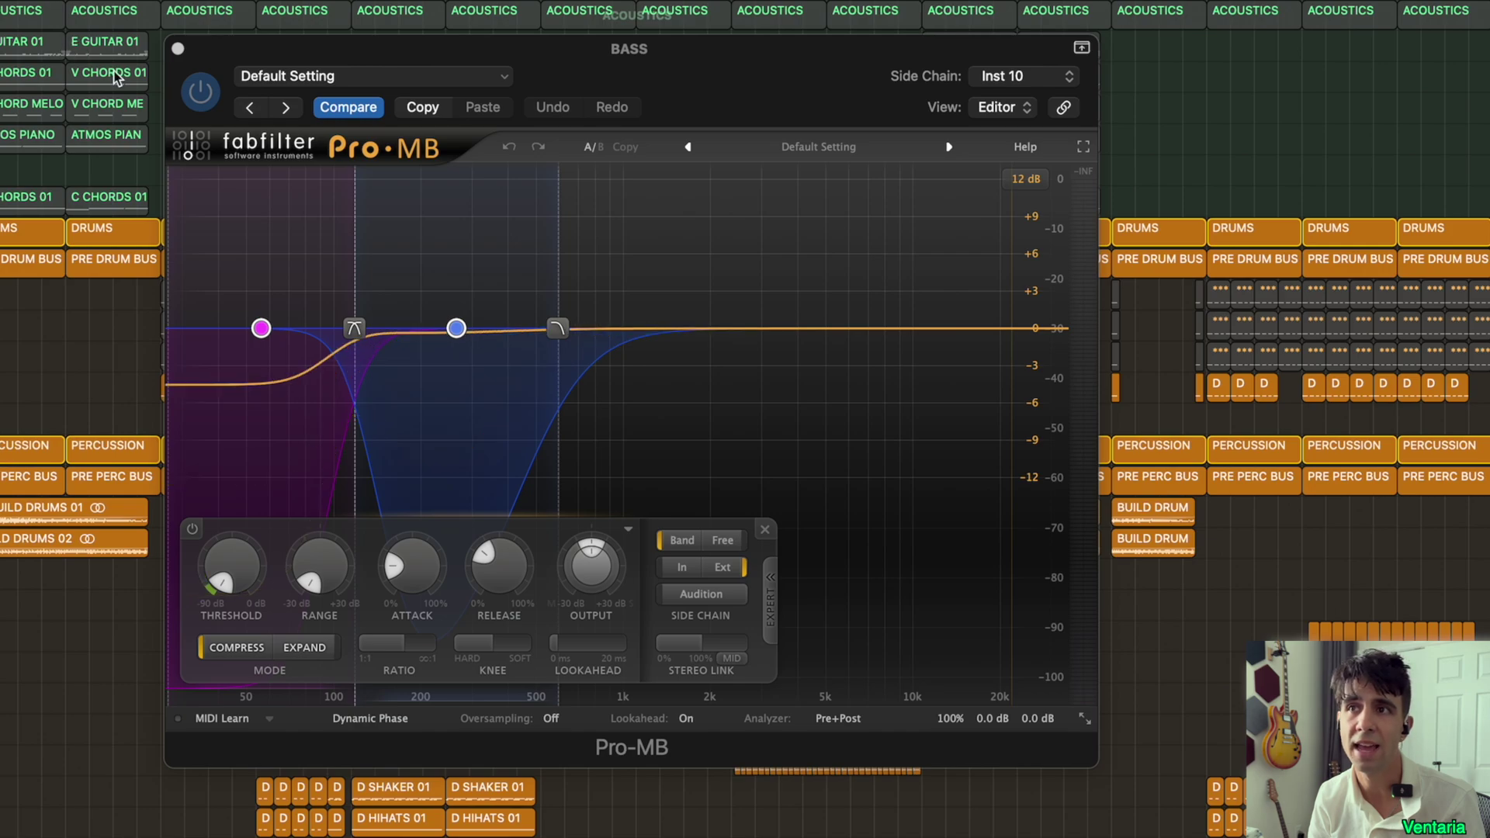
click(200, 95)
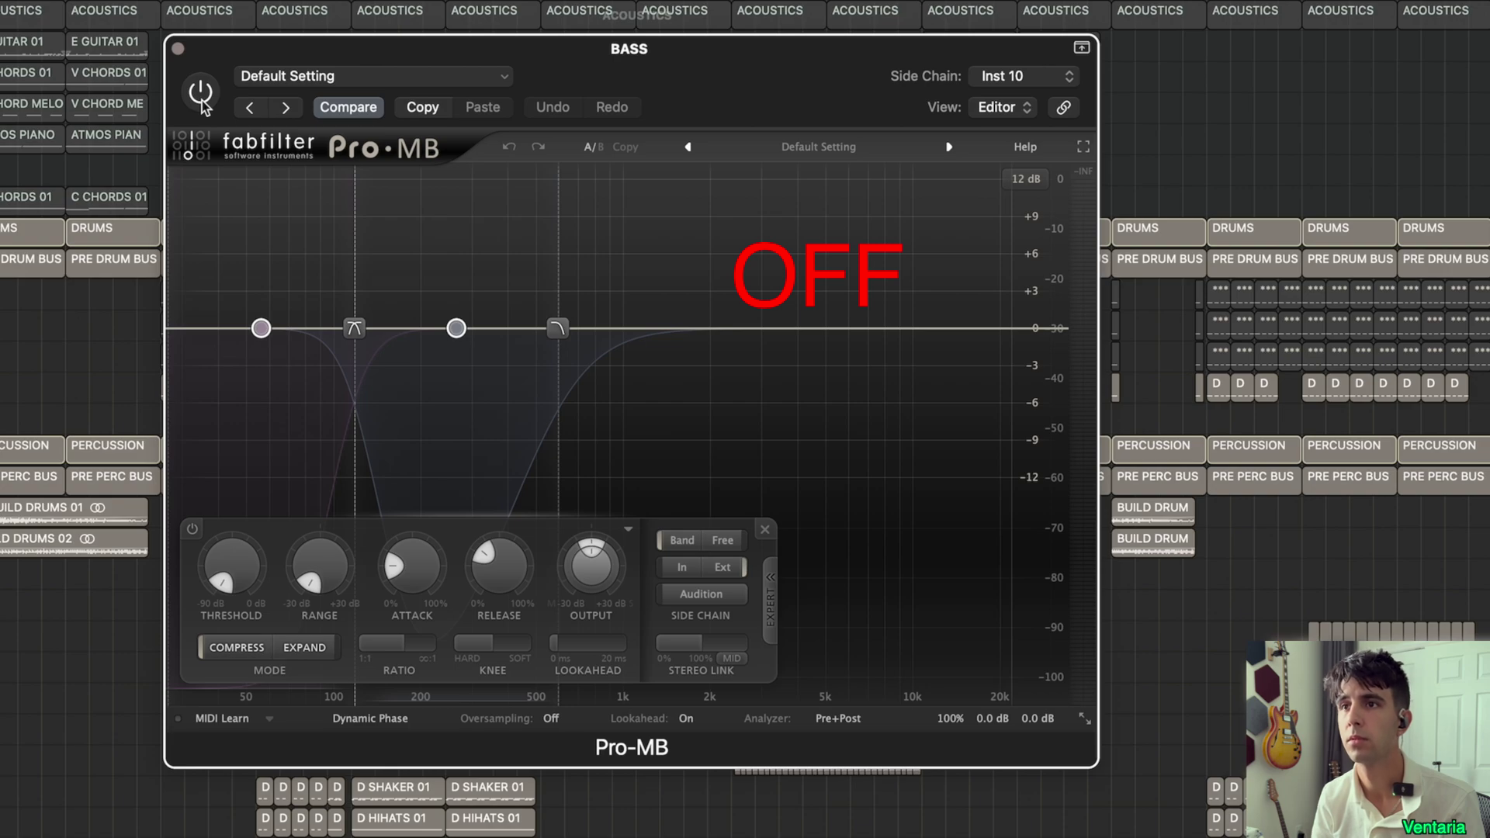
click(201, 93)
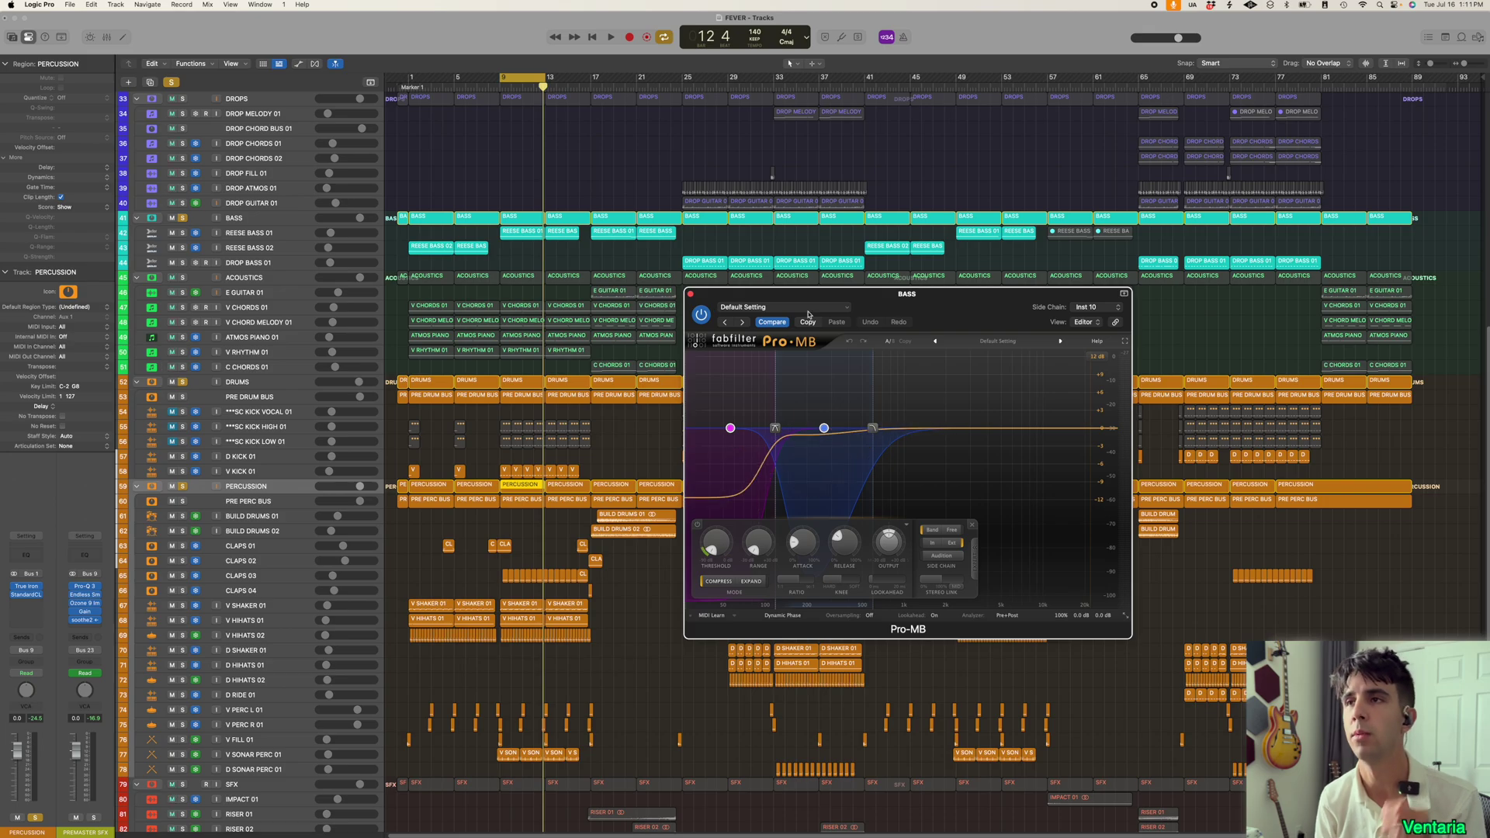
drag(933, 311, 841, 294)
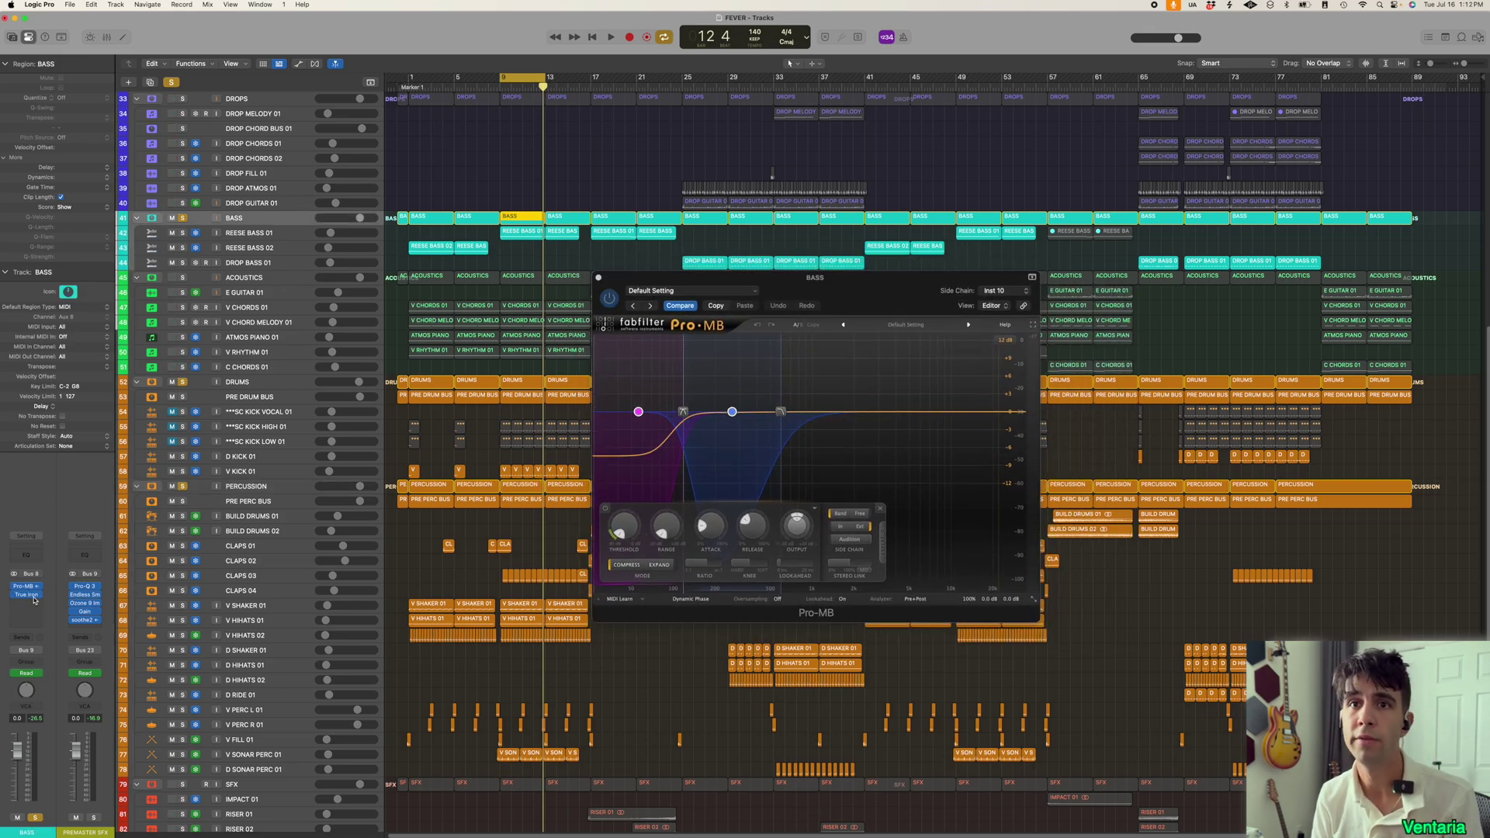
Step: Add a second Pro-MB to the BASS stack, extending band 2 to the top of the spectrum with a range of -19.74 dB
click(28, 591)
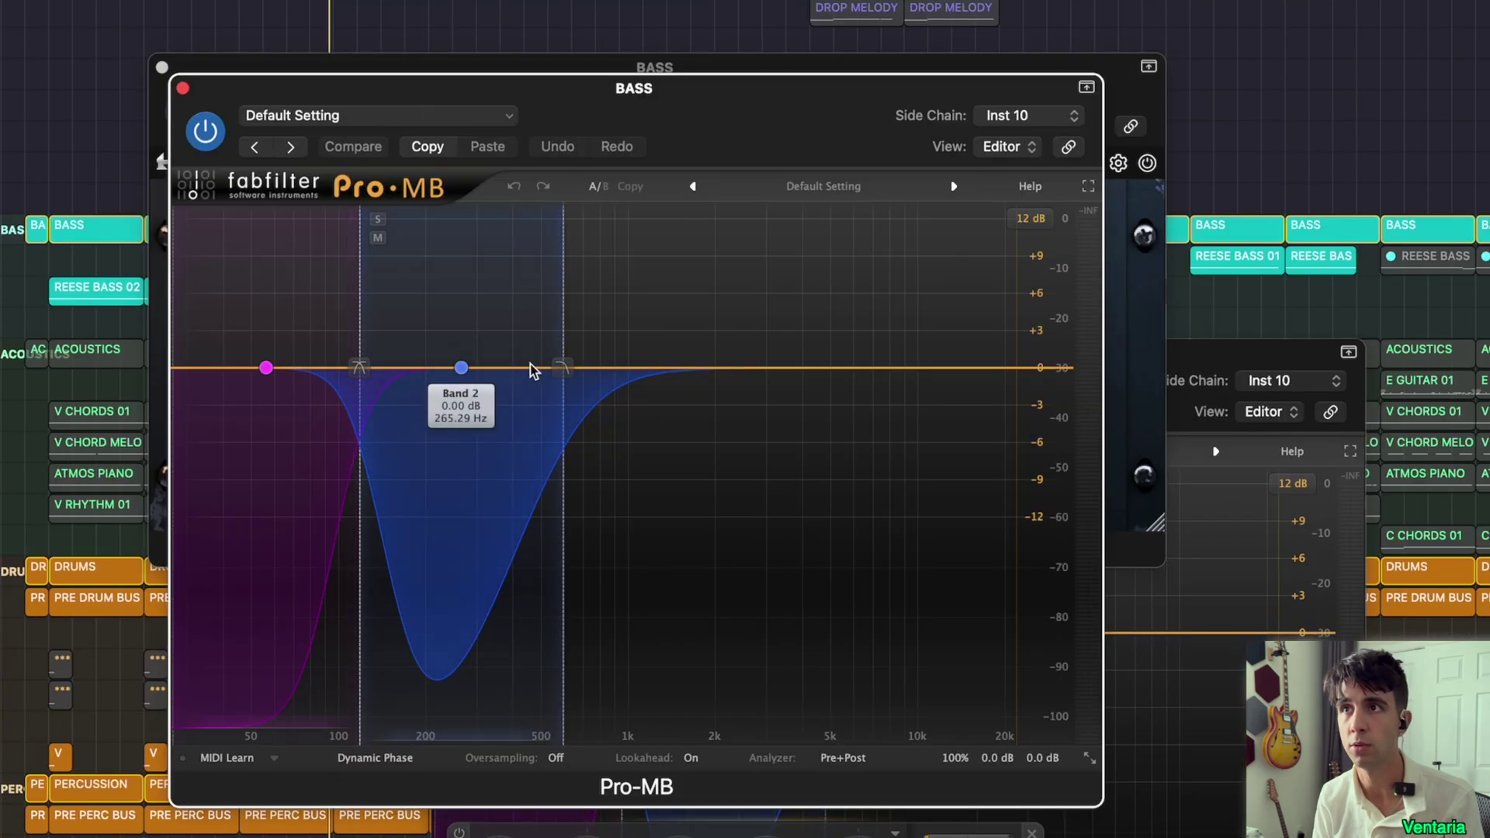
drag(560, 361, 1070, 450)
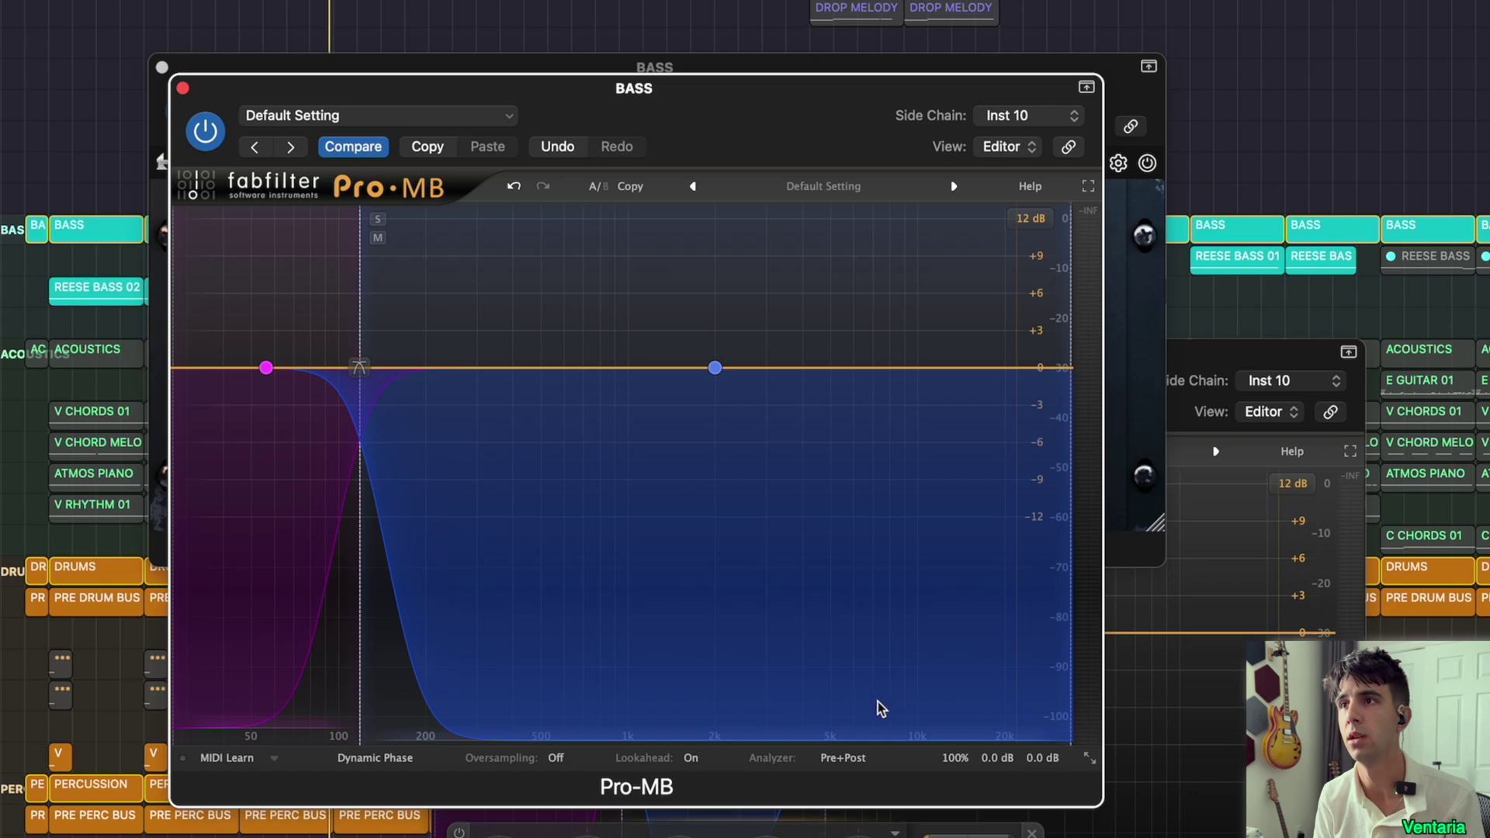
click(851, 758)
click(967, 598)
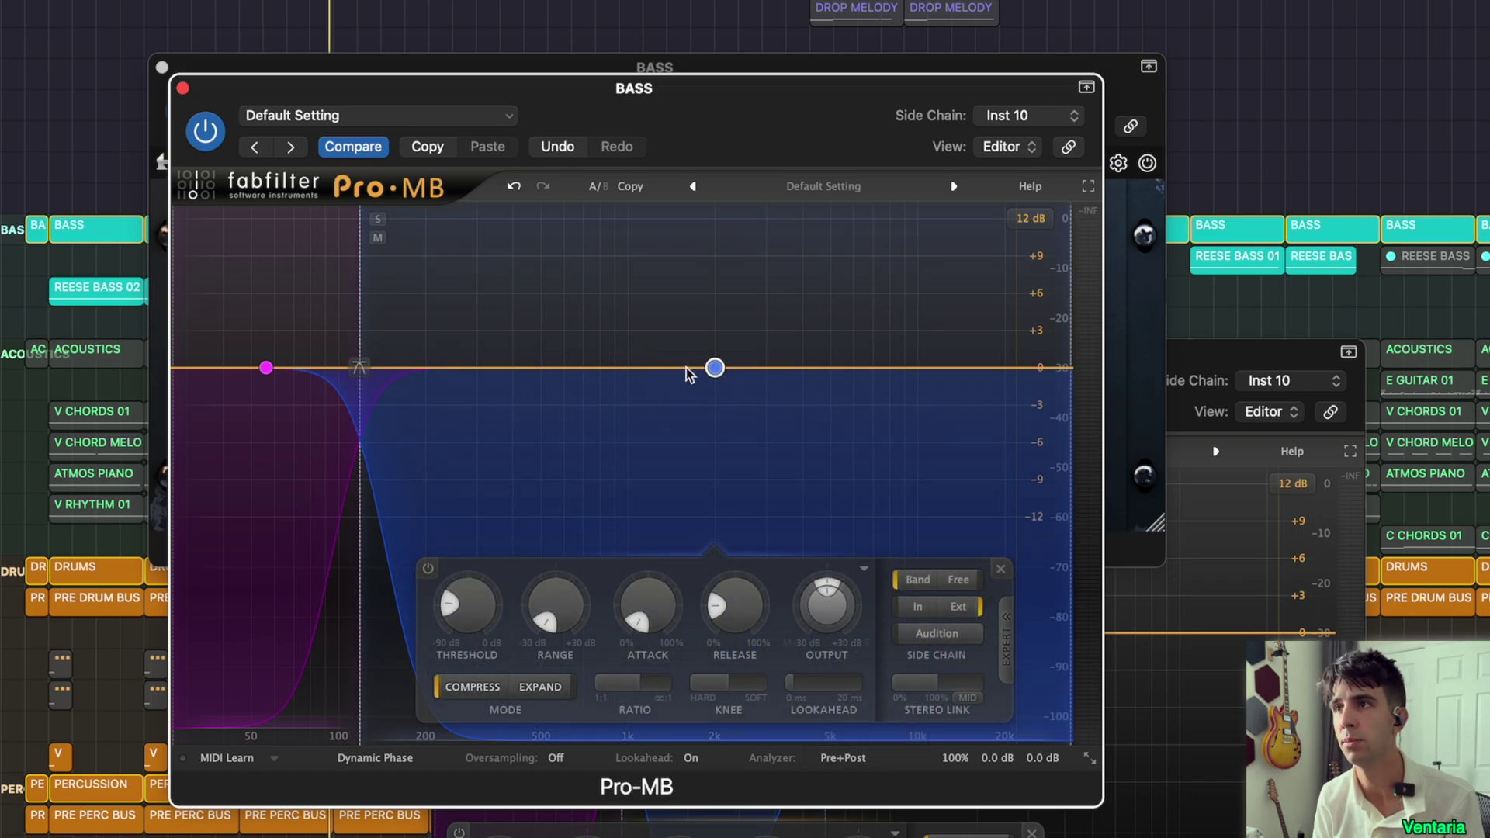
mouse_move(555, 601)
mouse_down()
mouse_move(566, 566)
mouse_move(557, 593)
mouse_up()
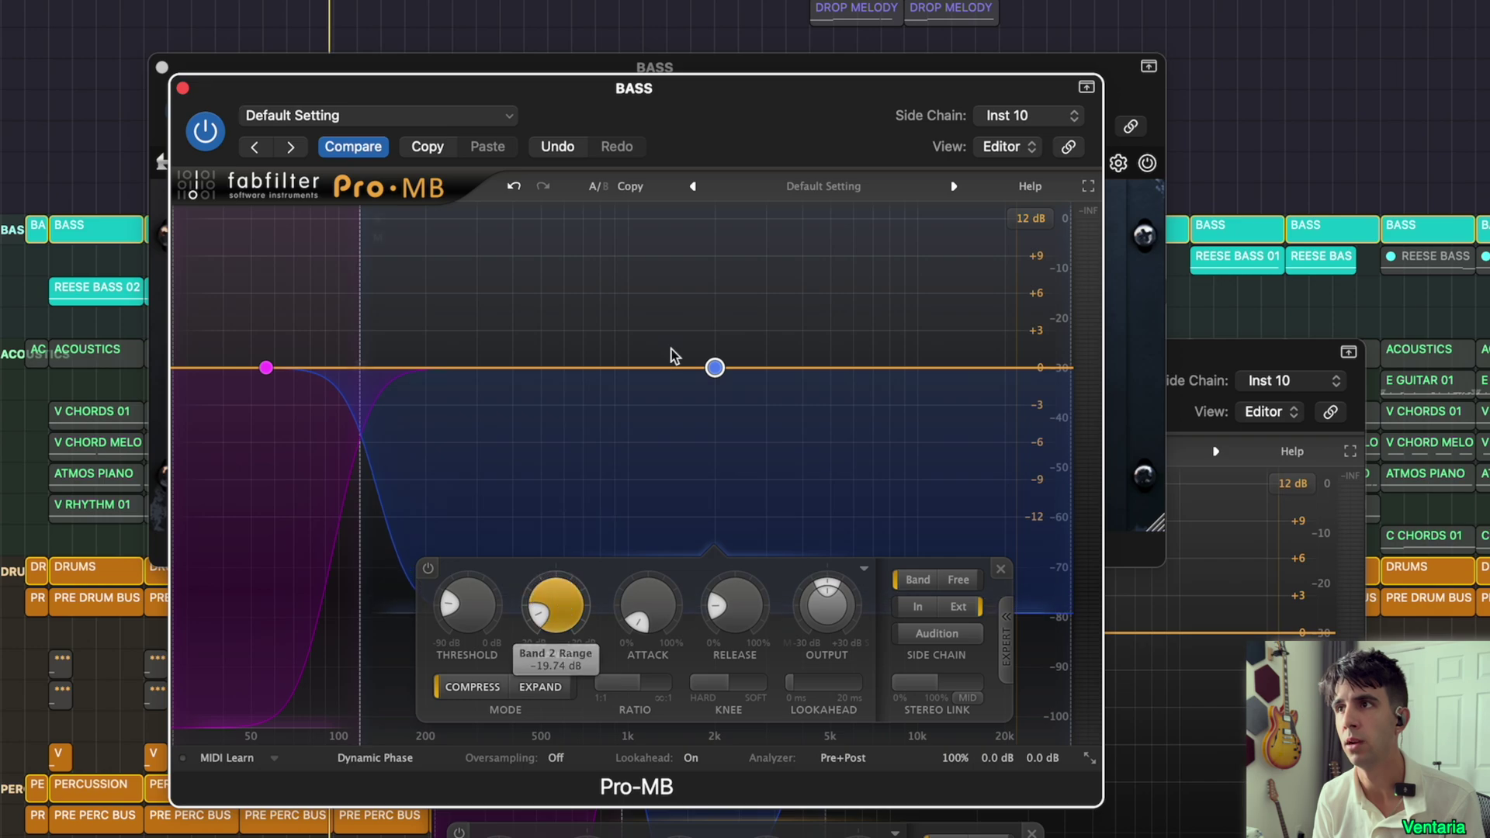
Step: Audition the bass with drums and percussion through the second Pro-MB, and remove that instance from the BASS stack
drag(752, 133, 1380, 463)
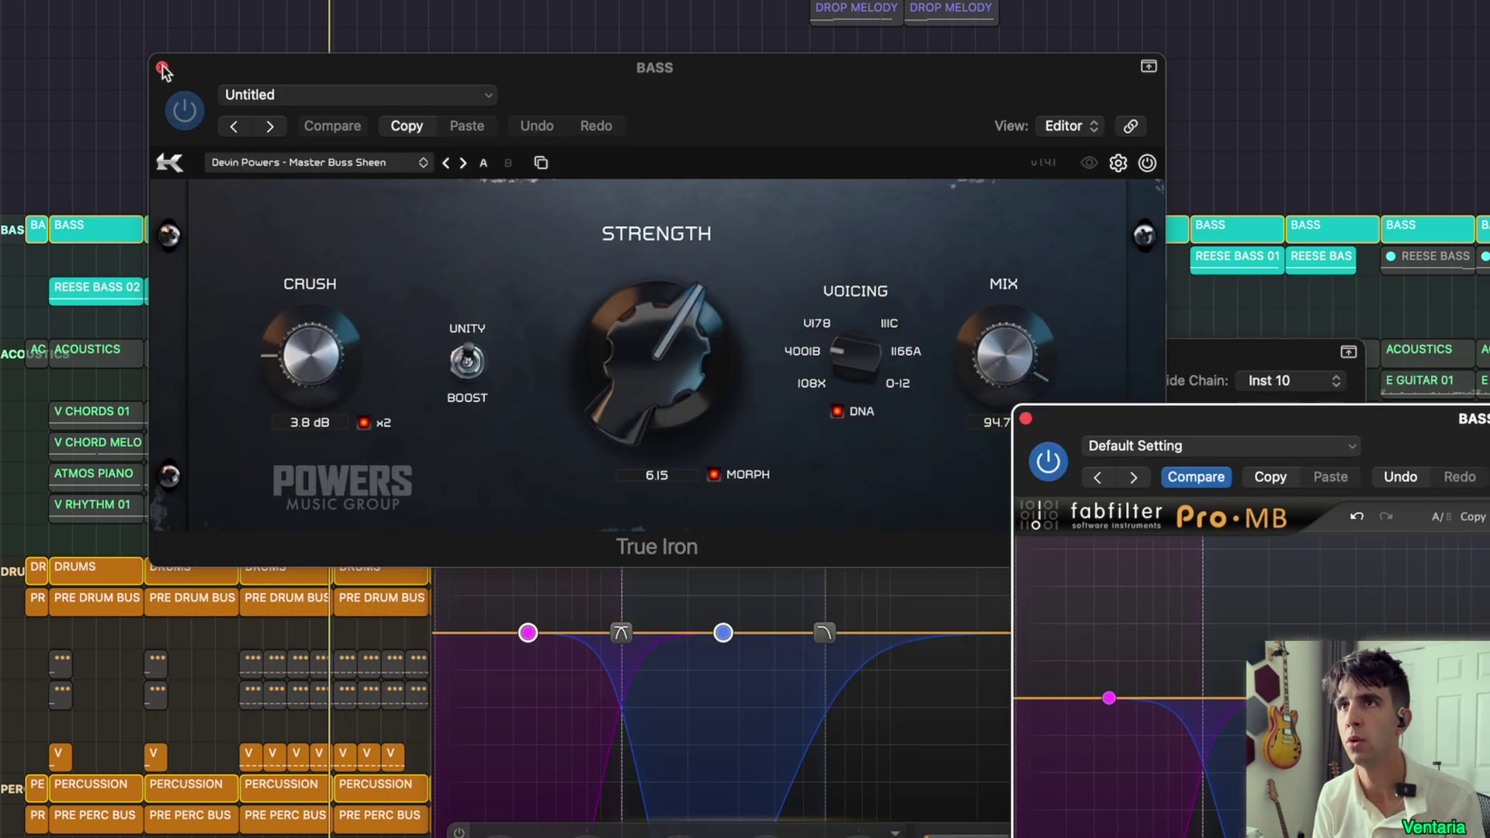
click(162, 69)
click(440, 348)
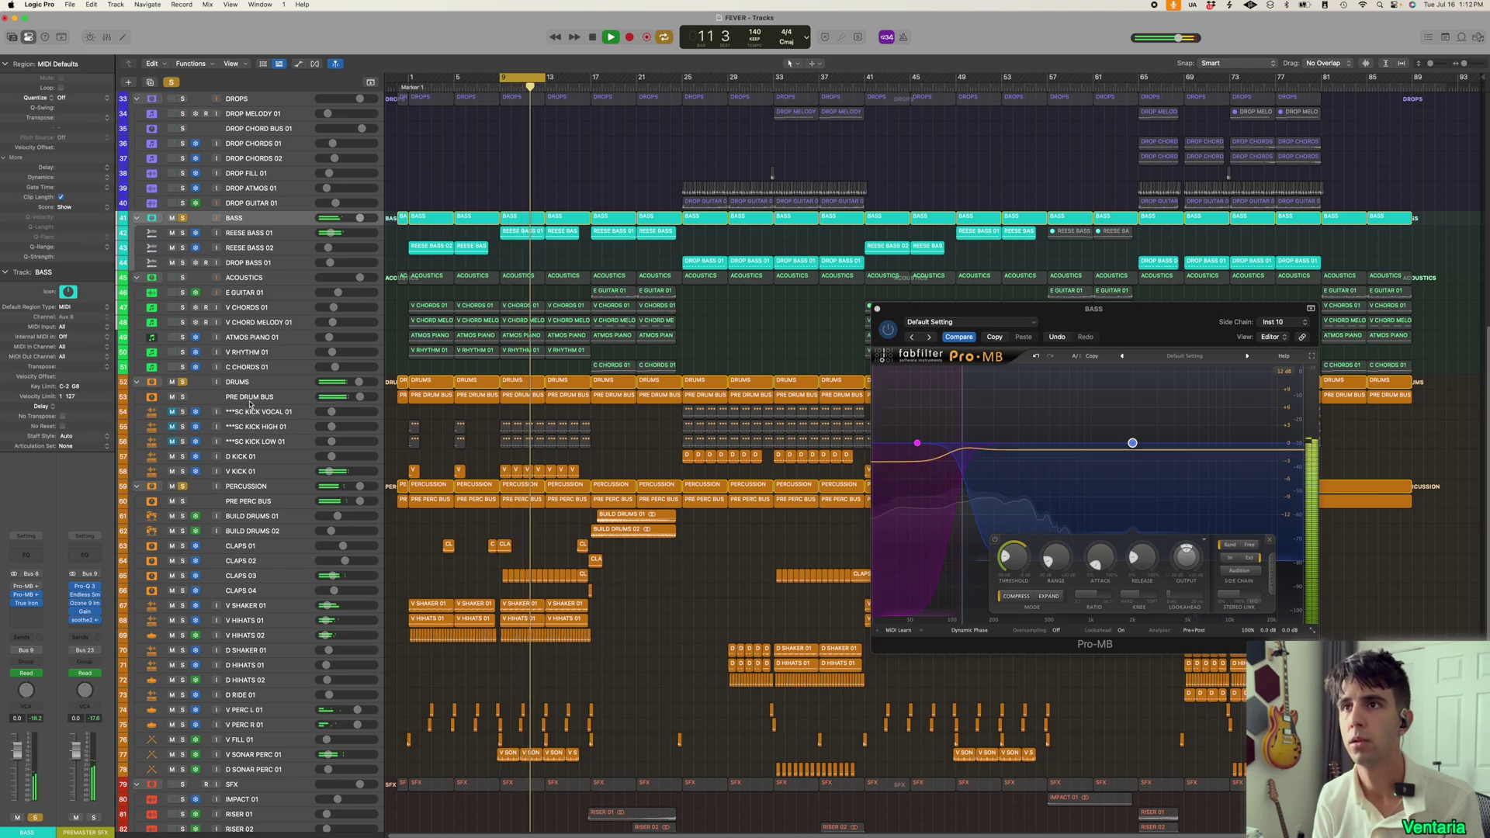
key(space)
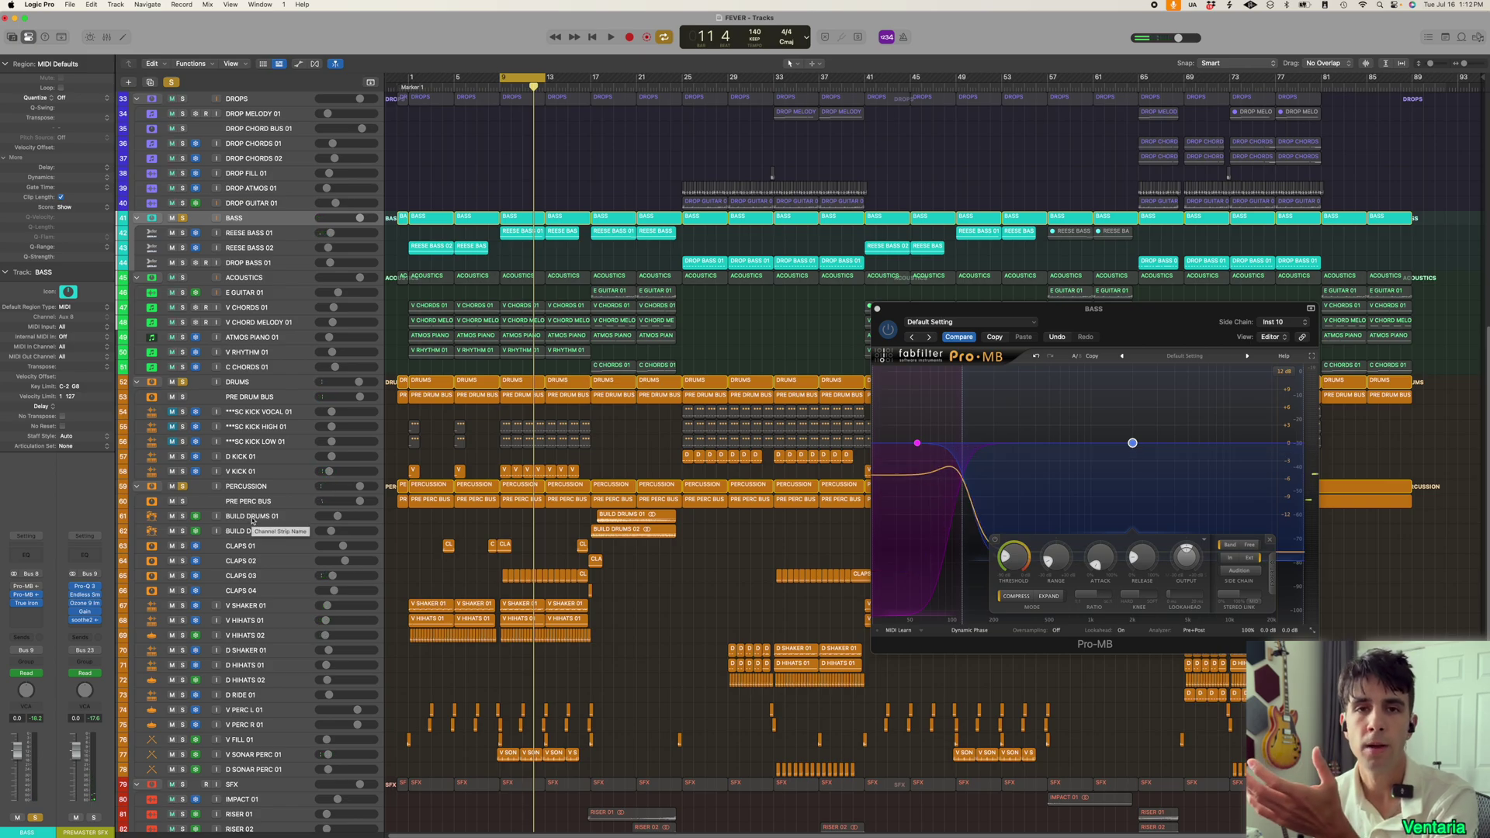
click(33, 596)
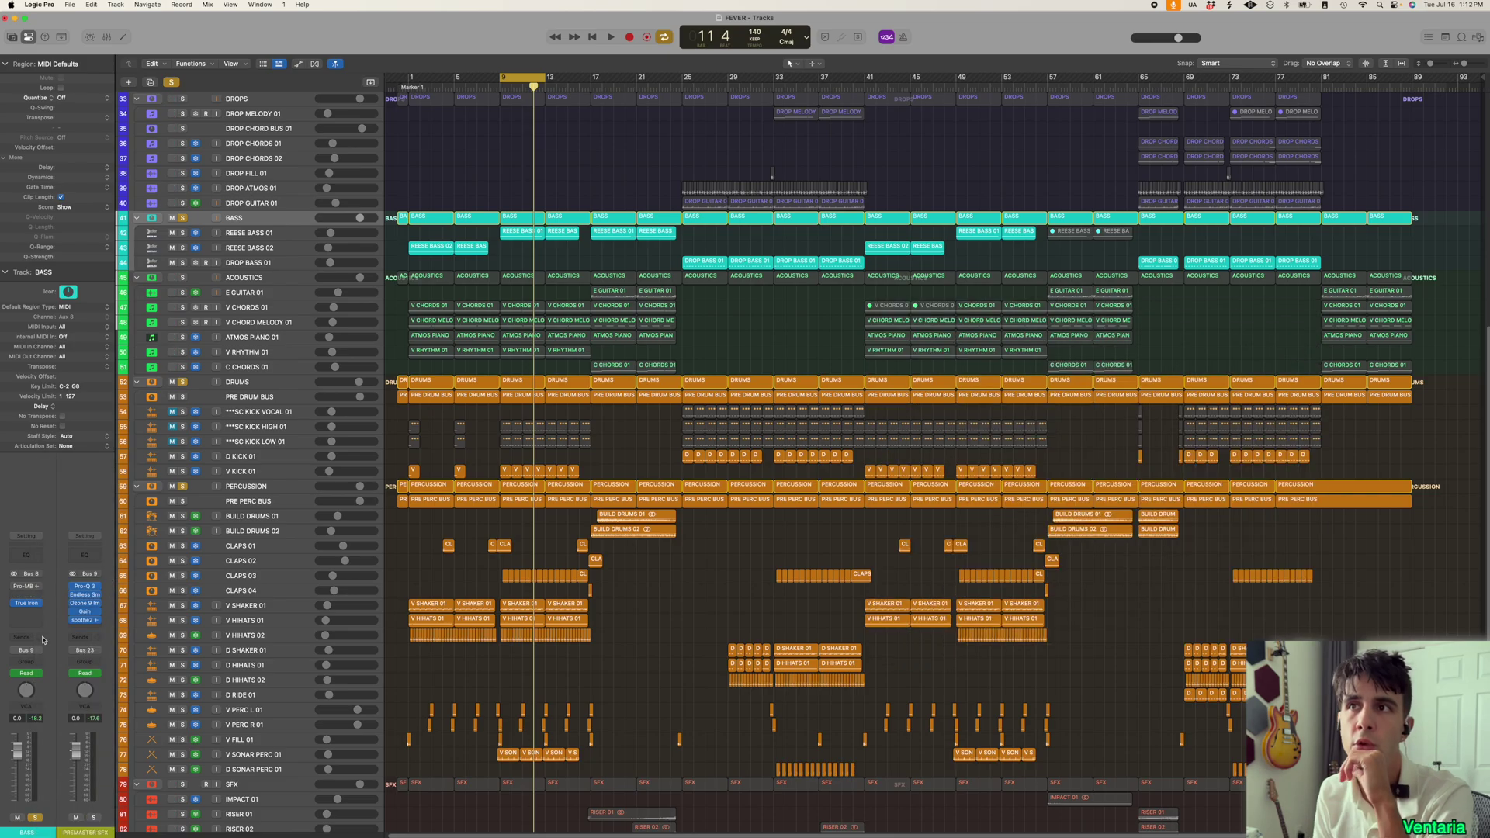
Step: Reopen the original Pro-MB on the BASS stack and examine band 1's range and band 2's threshold and attack
click(26, 602)
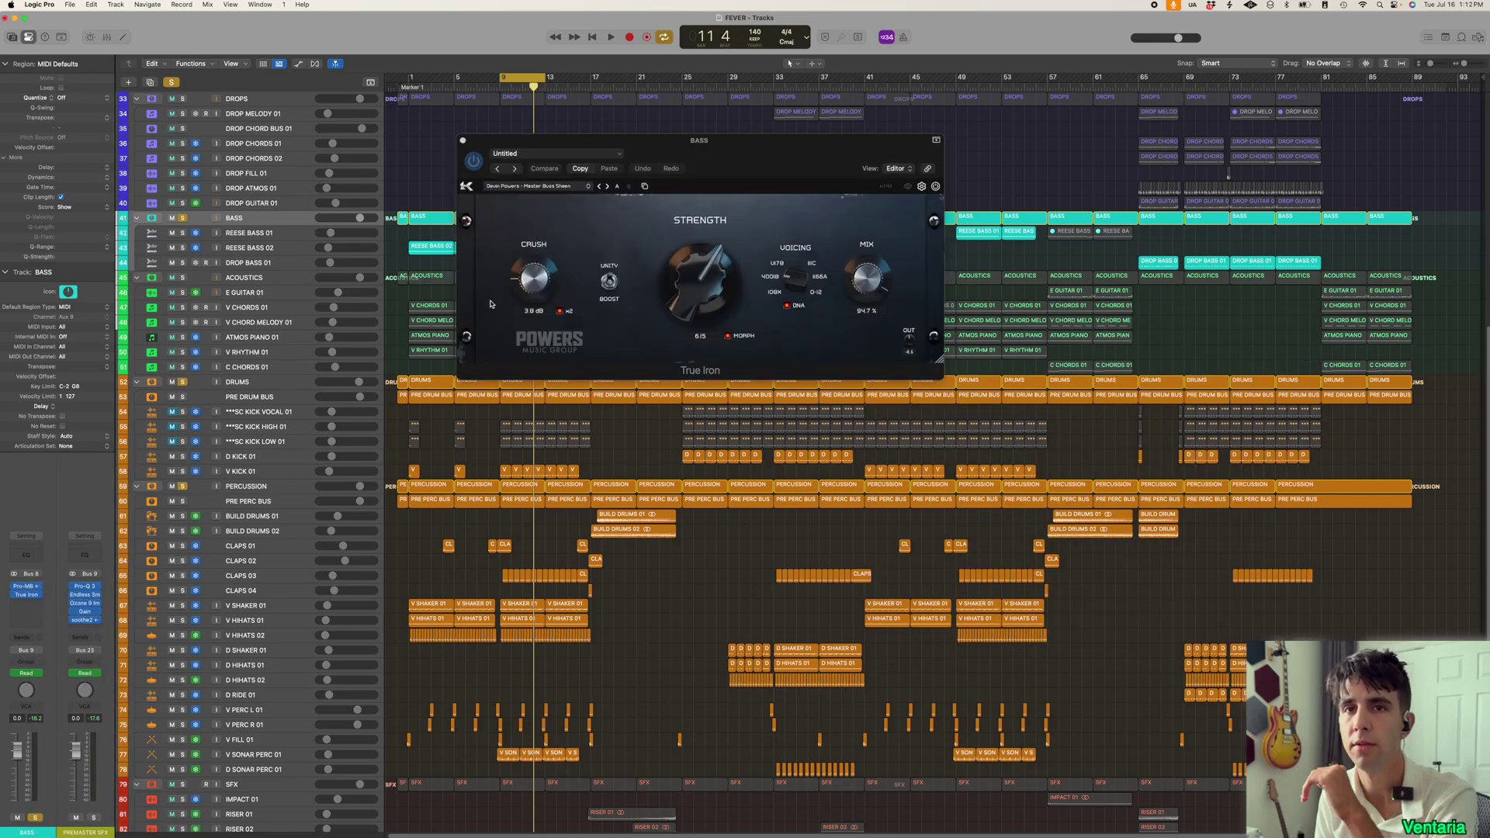
click(463, 142)
click(29, 585)
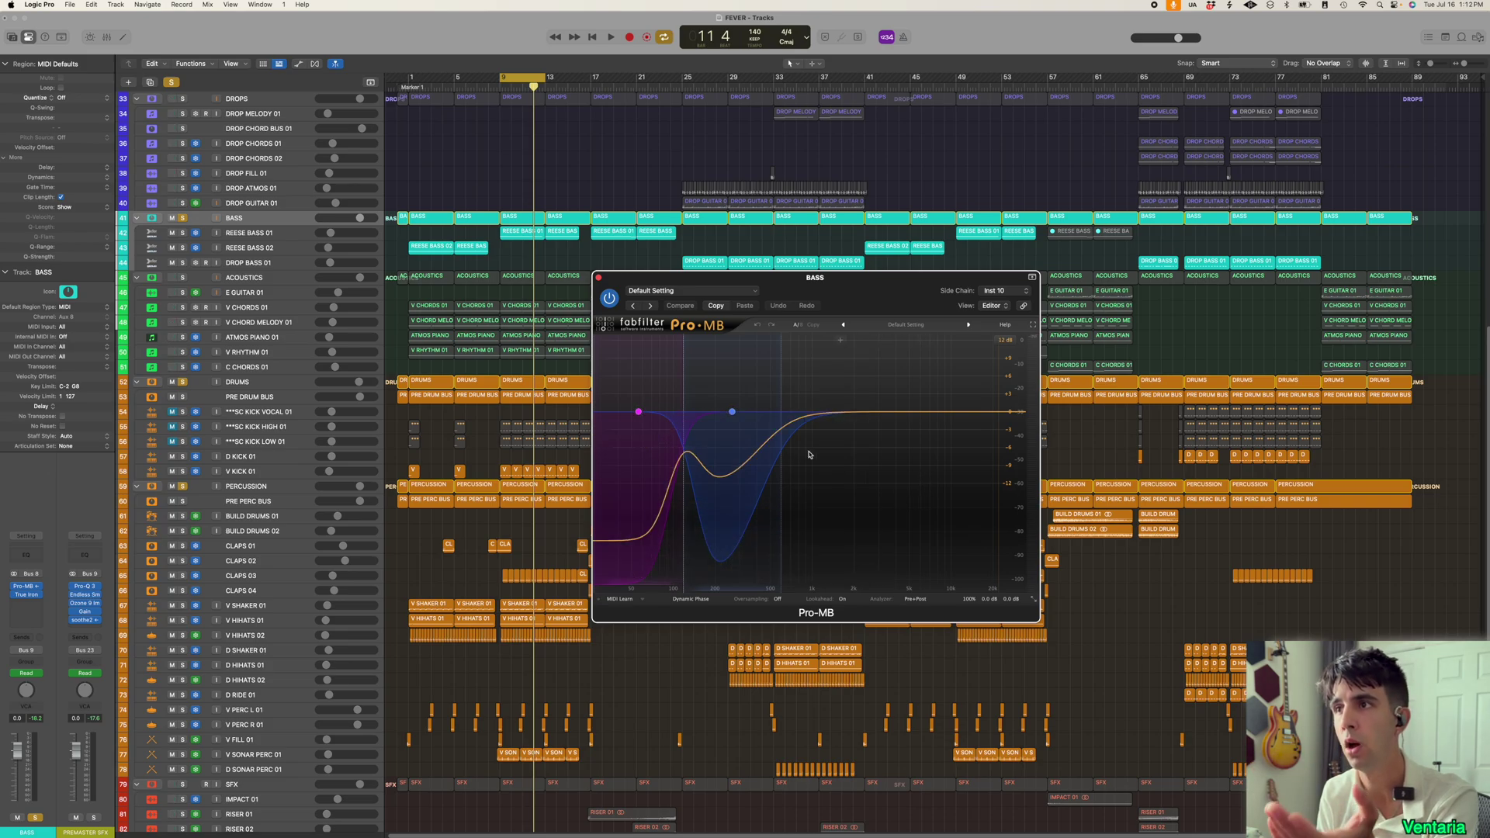
mouse_move(682, 411)
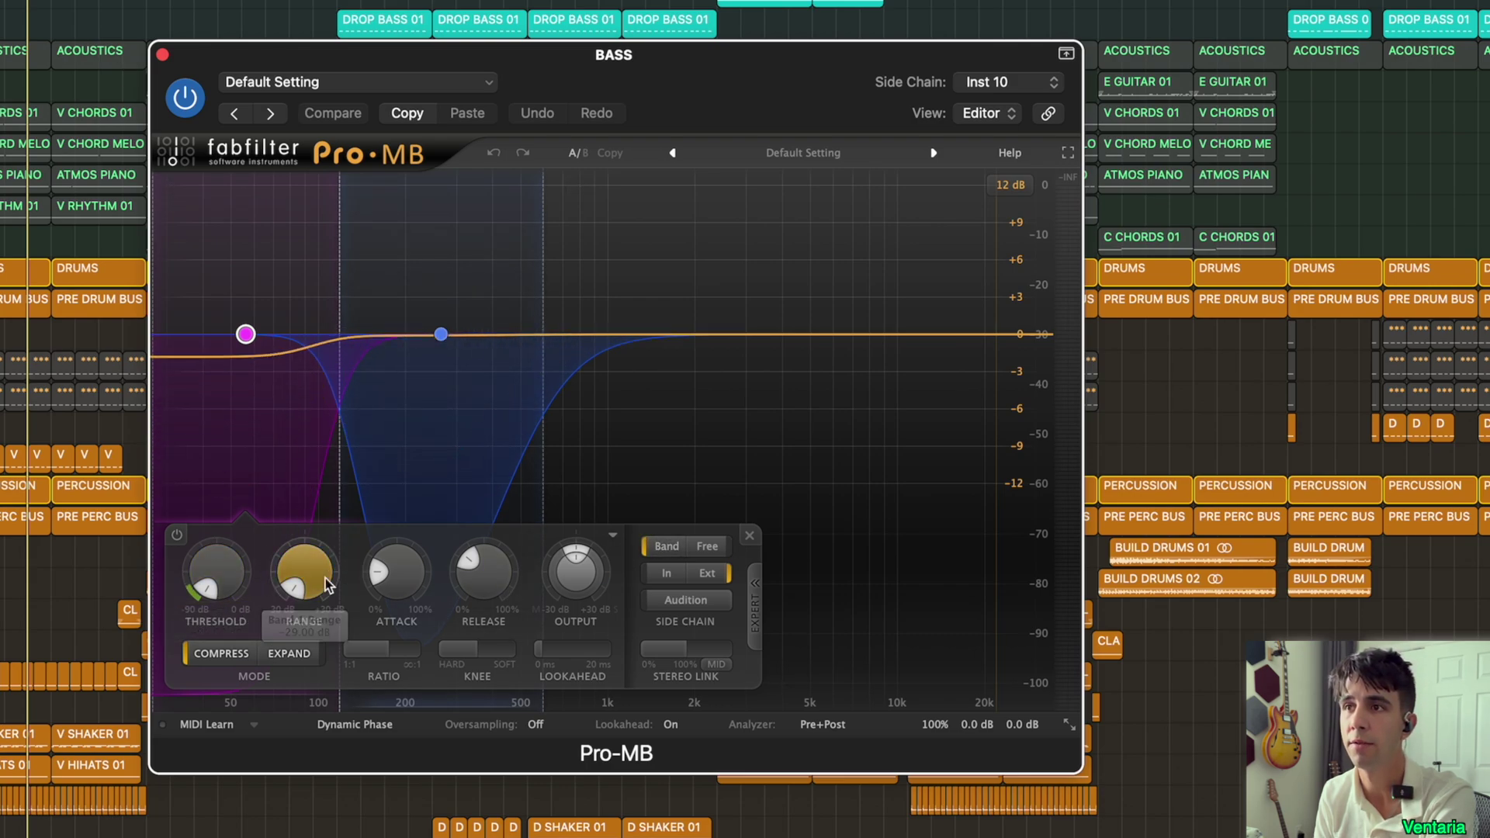
click(441, 334)
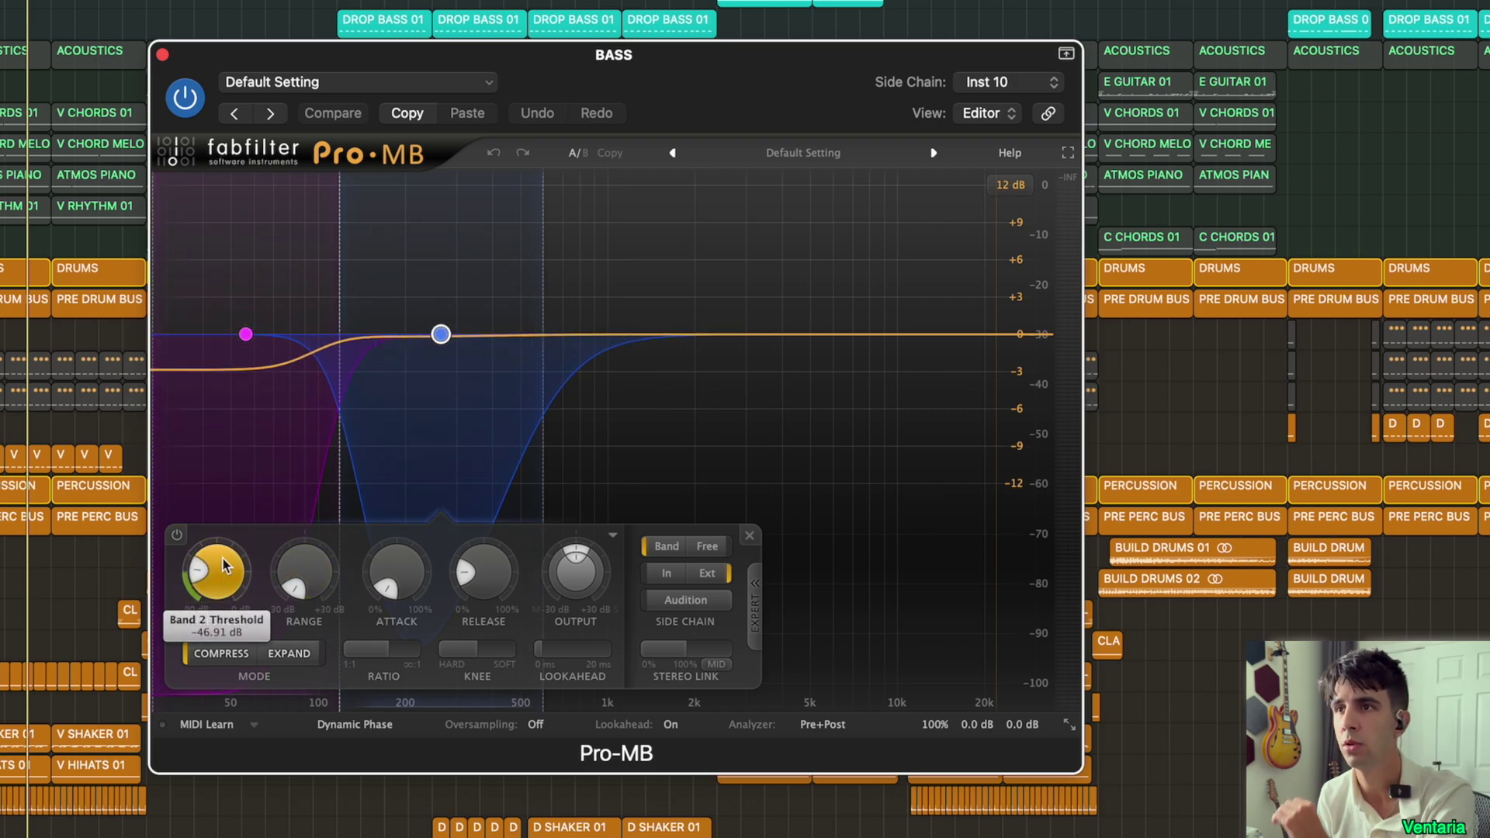
mouse_move(224, 565)
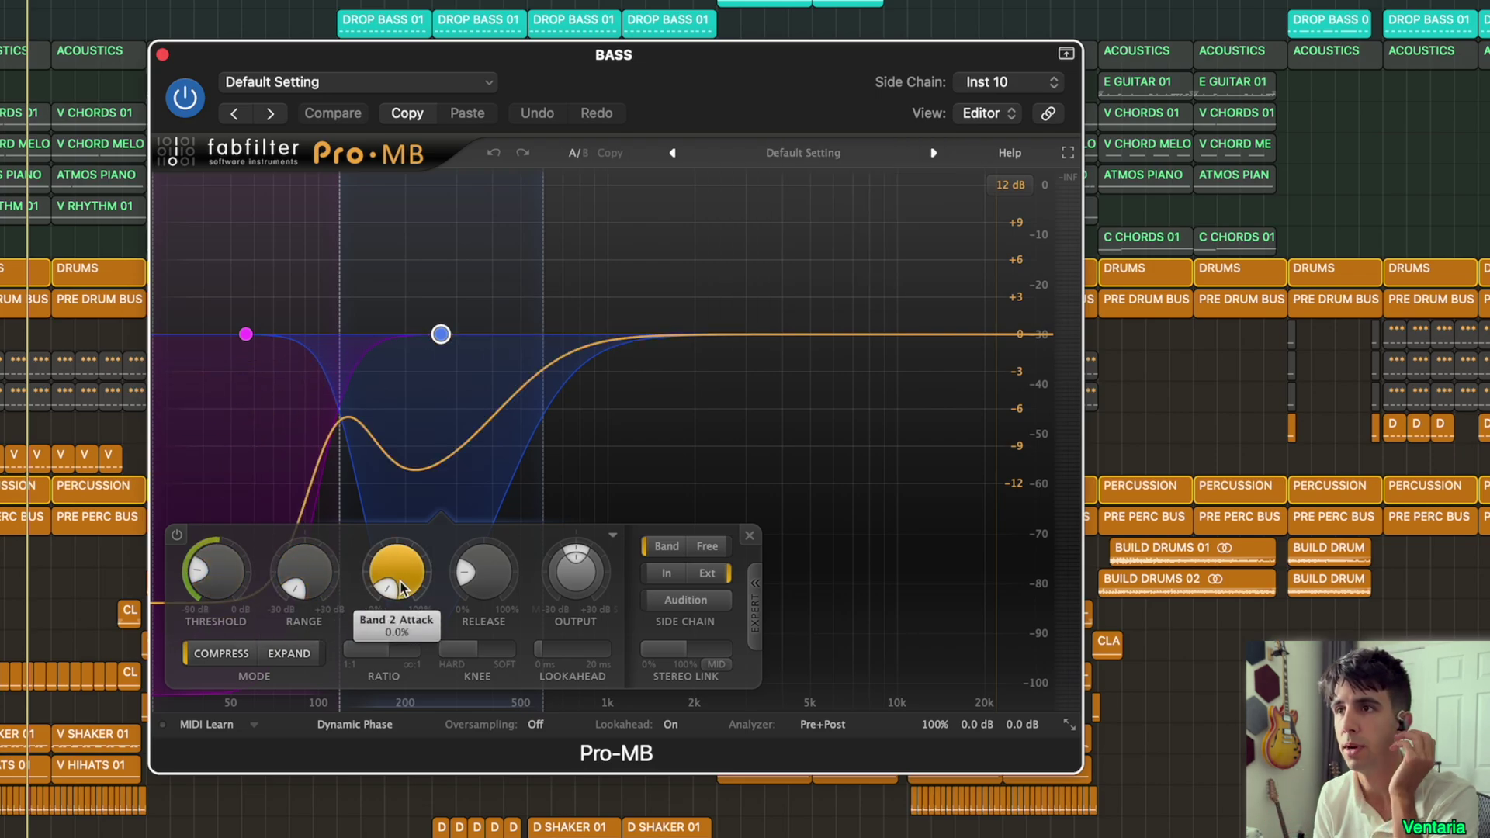
Step: Examine the attack and release settings of both bands in the bass Pro-MB, and close the plug-in
click(245, 333)
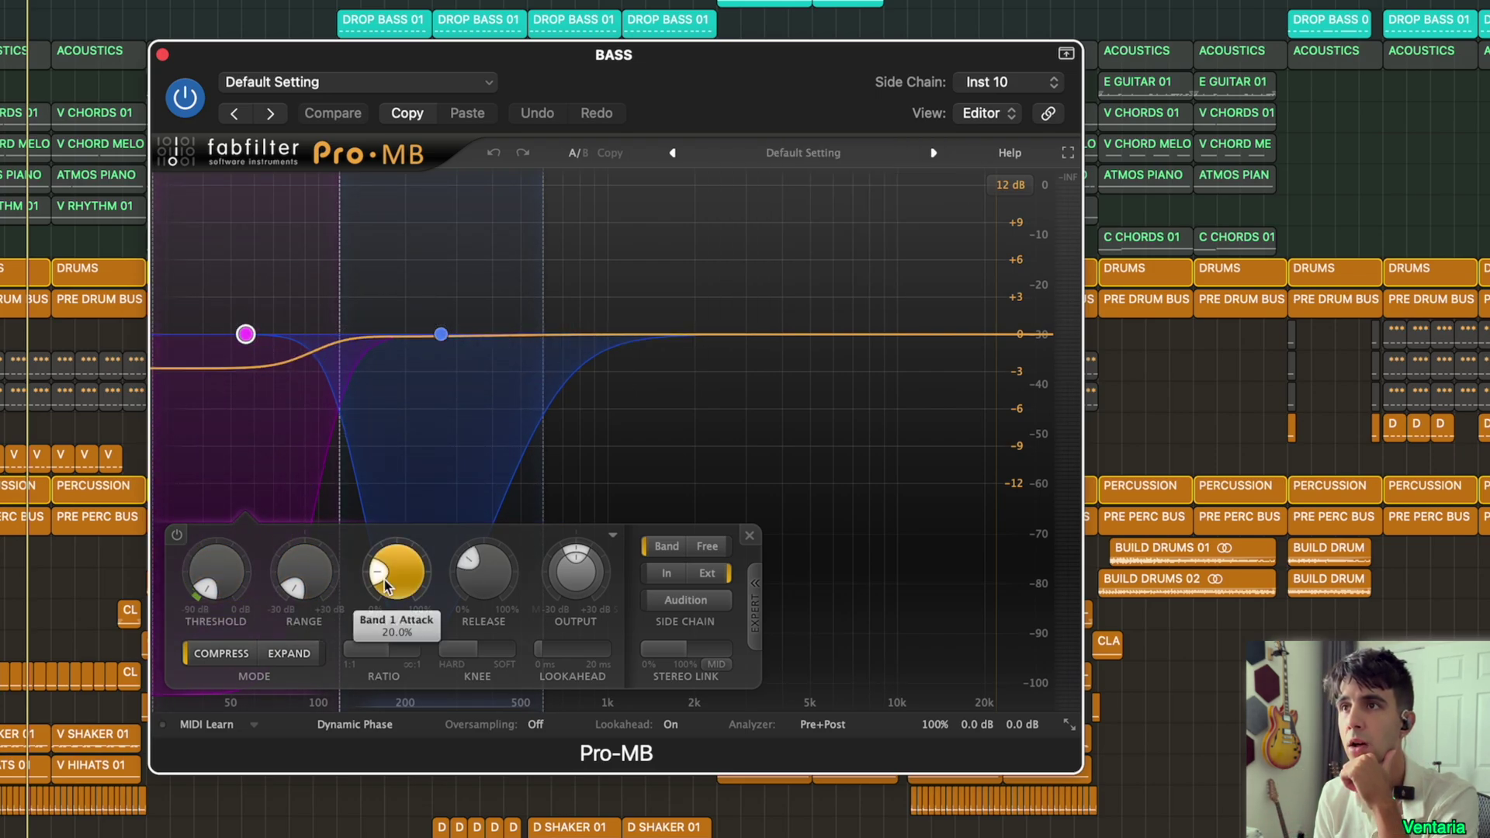
mouse_move(411, 583)
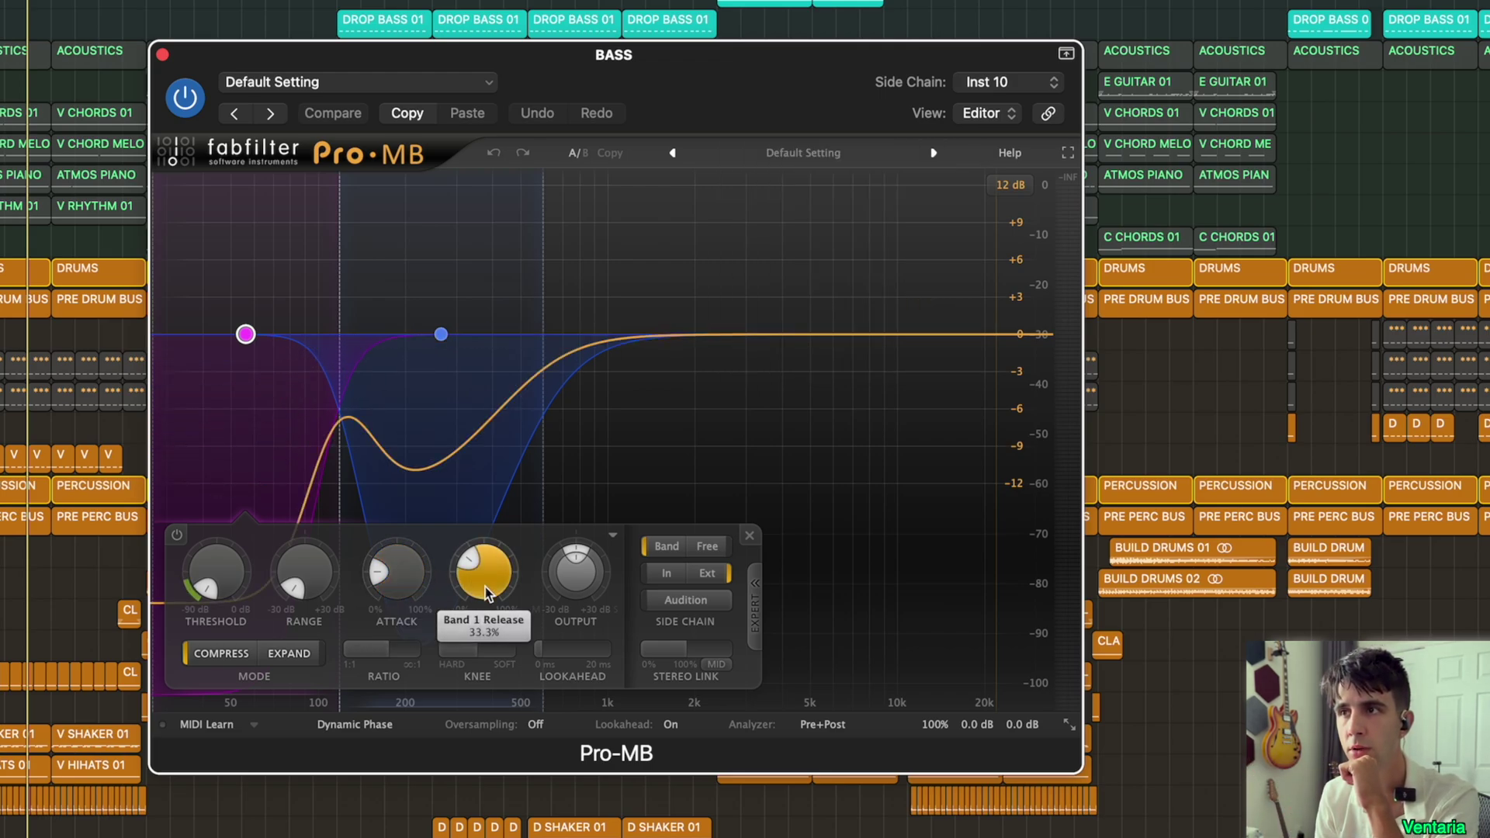
mouse_move(487, 574)
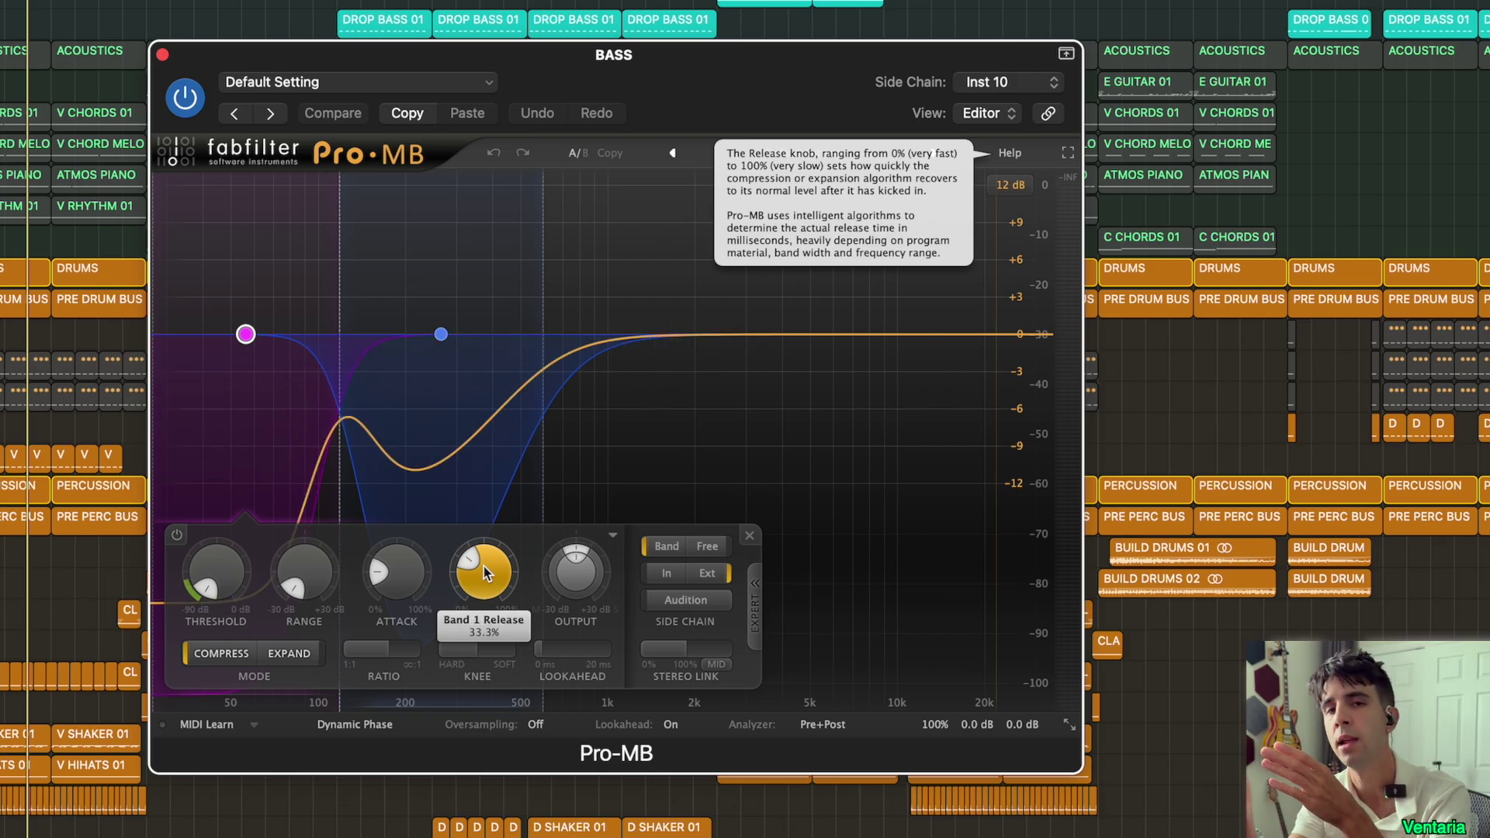
click(441, 335)
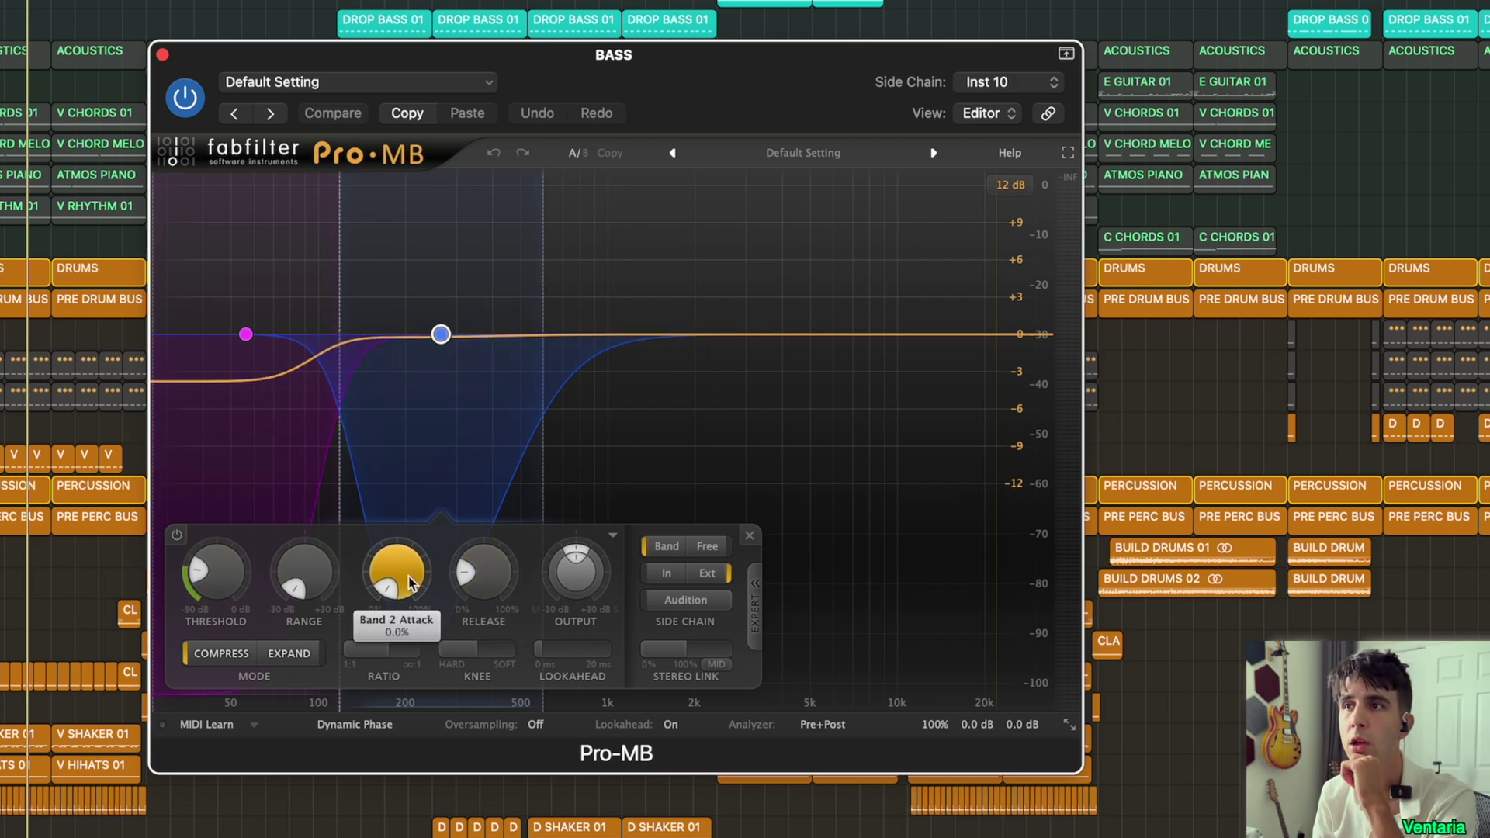
mouse_move(395, 549)
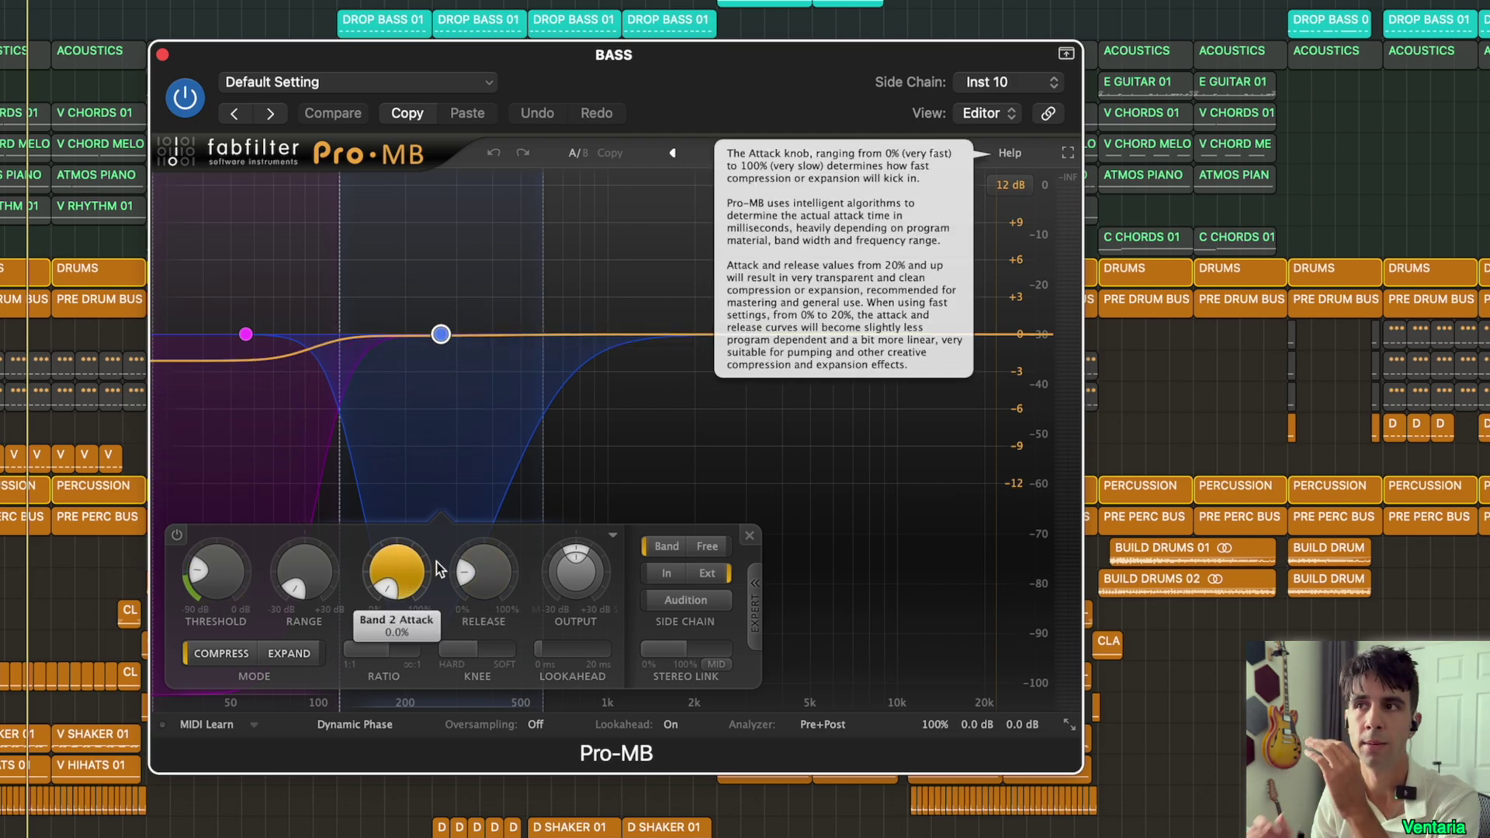
mouse_move(494, 575)
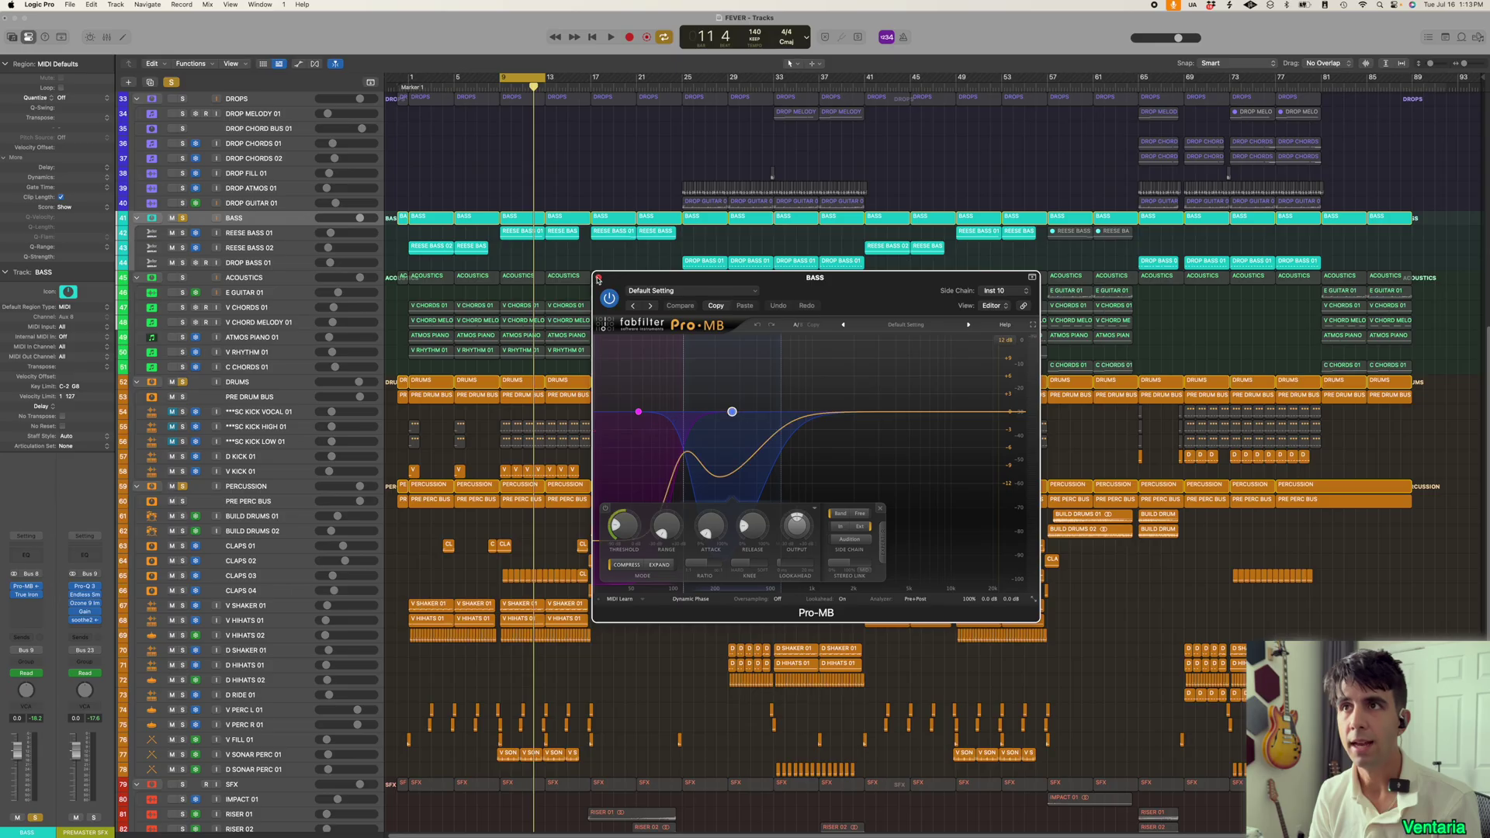
click(162, 54)
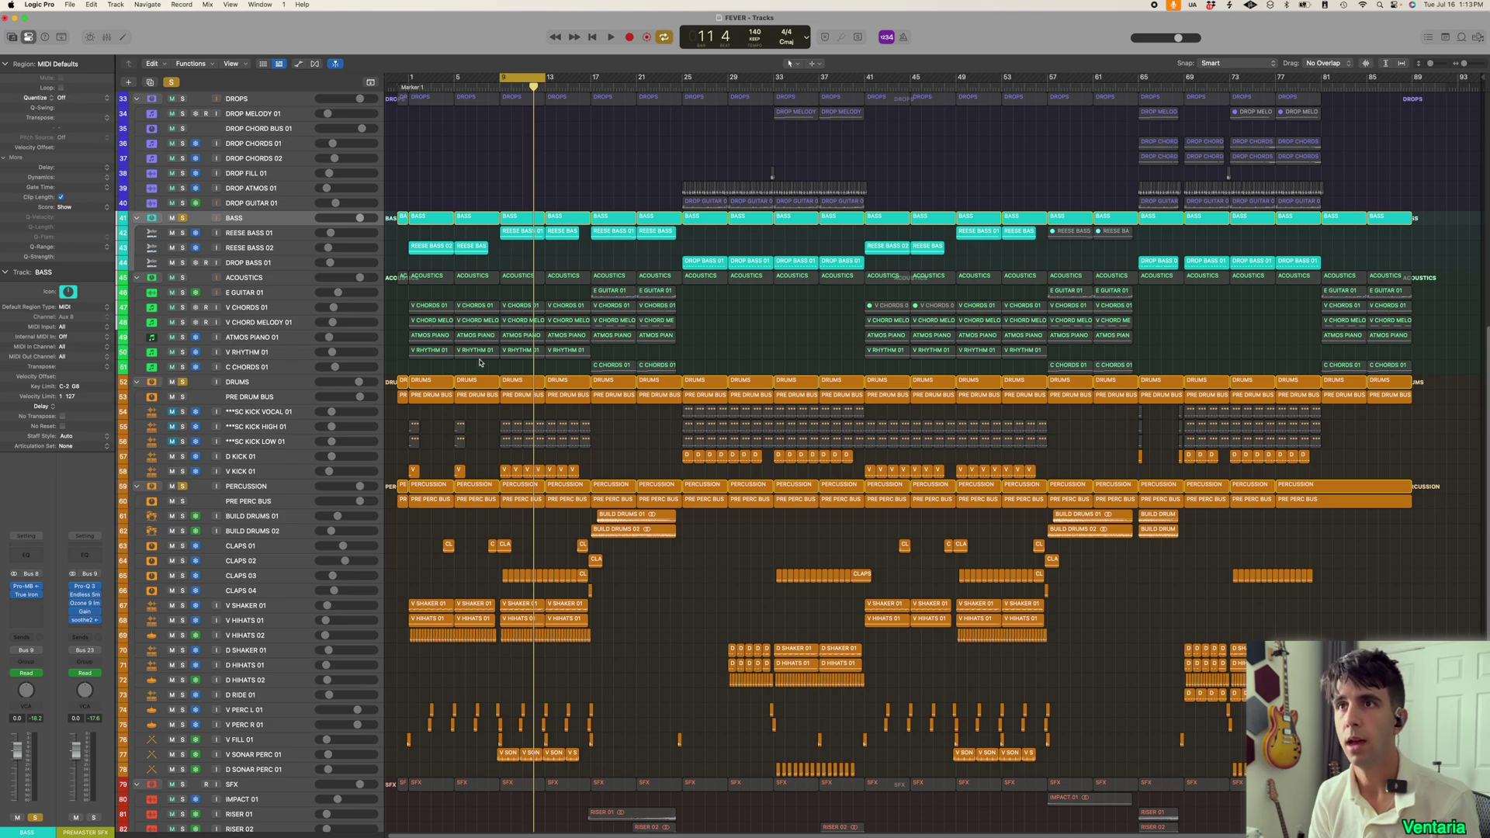
Step: Audition the bass with the drums, and solo the ACOUSTICS stack with its Pro-C 2 sidechain compressor open
key(space)
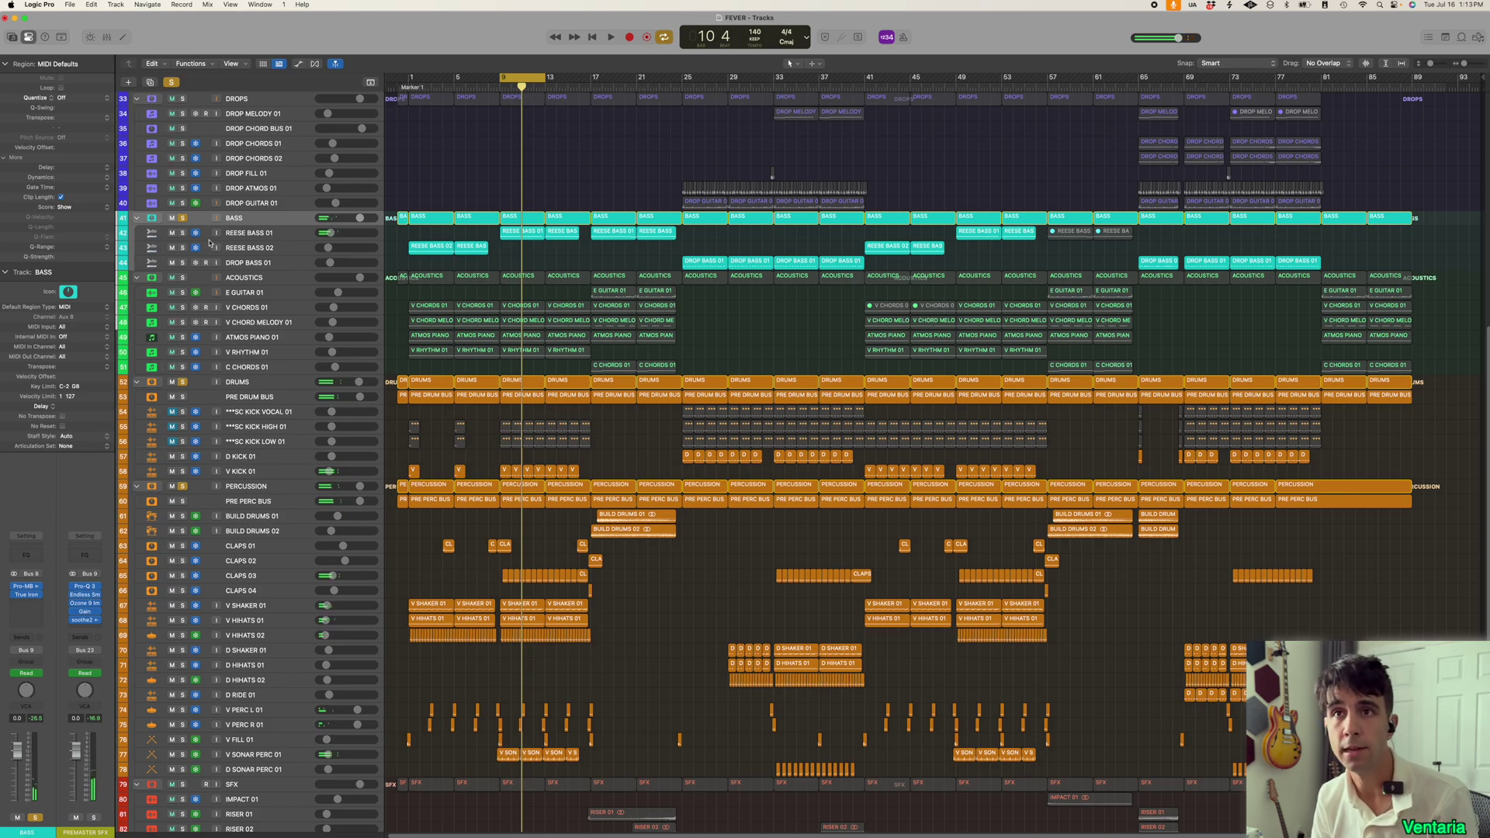
click(250, 282)
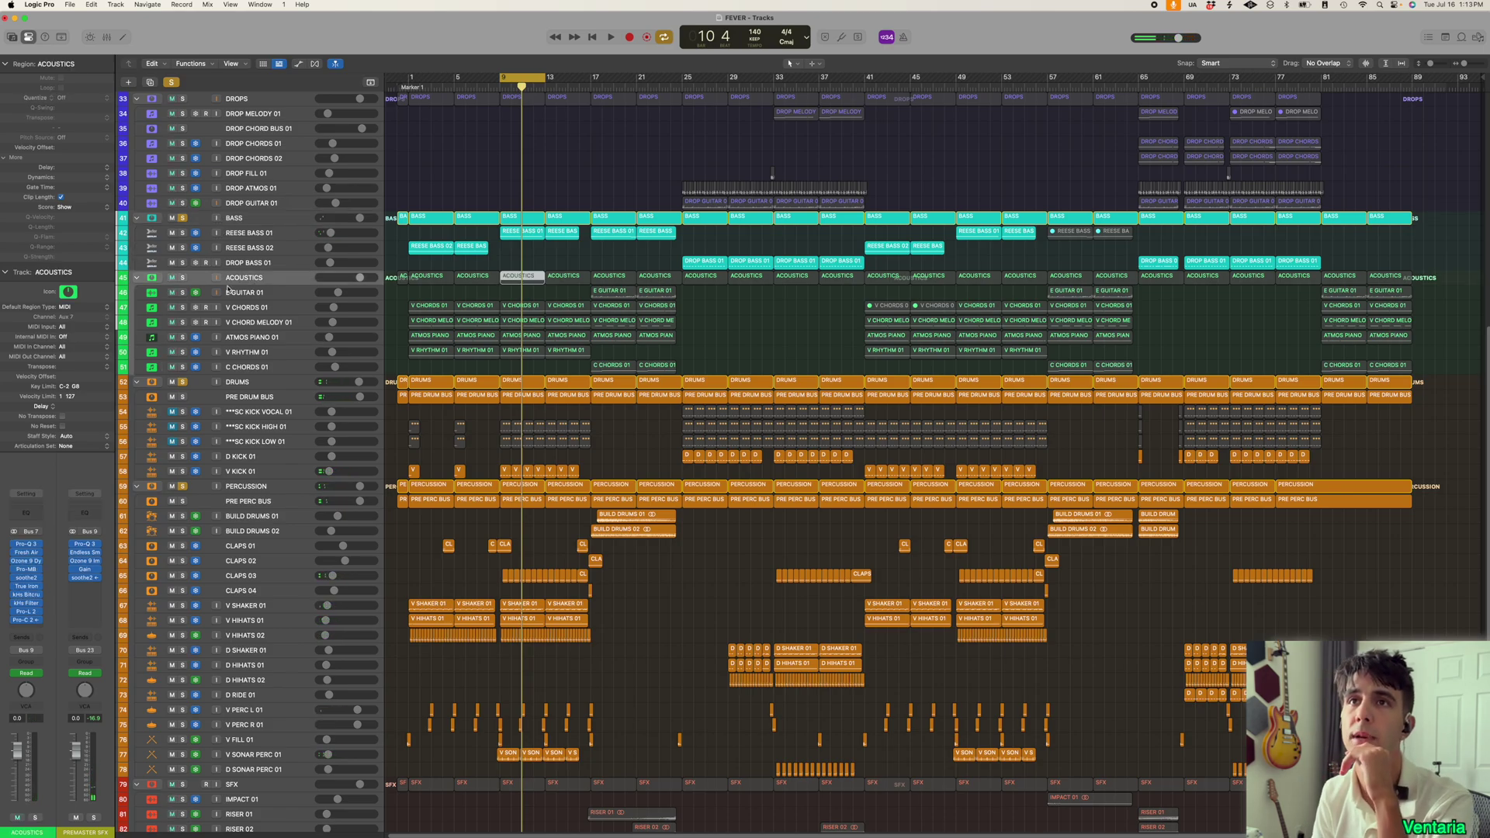
click(184, 280)
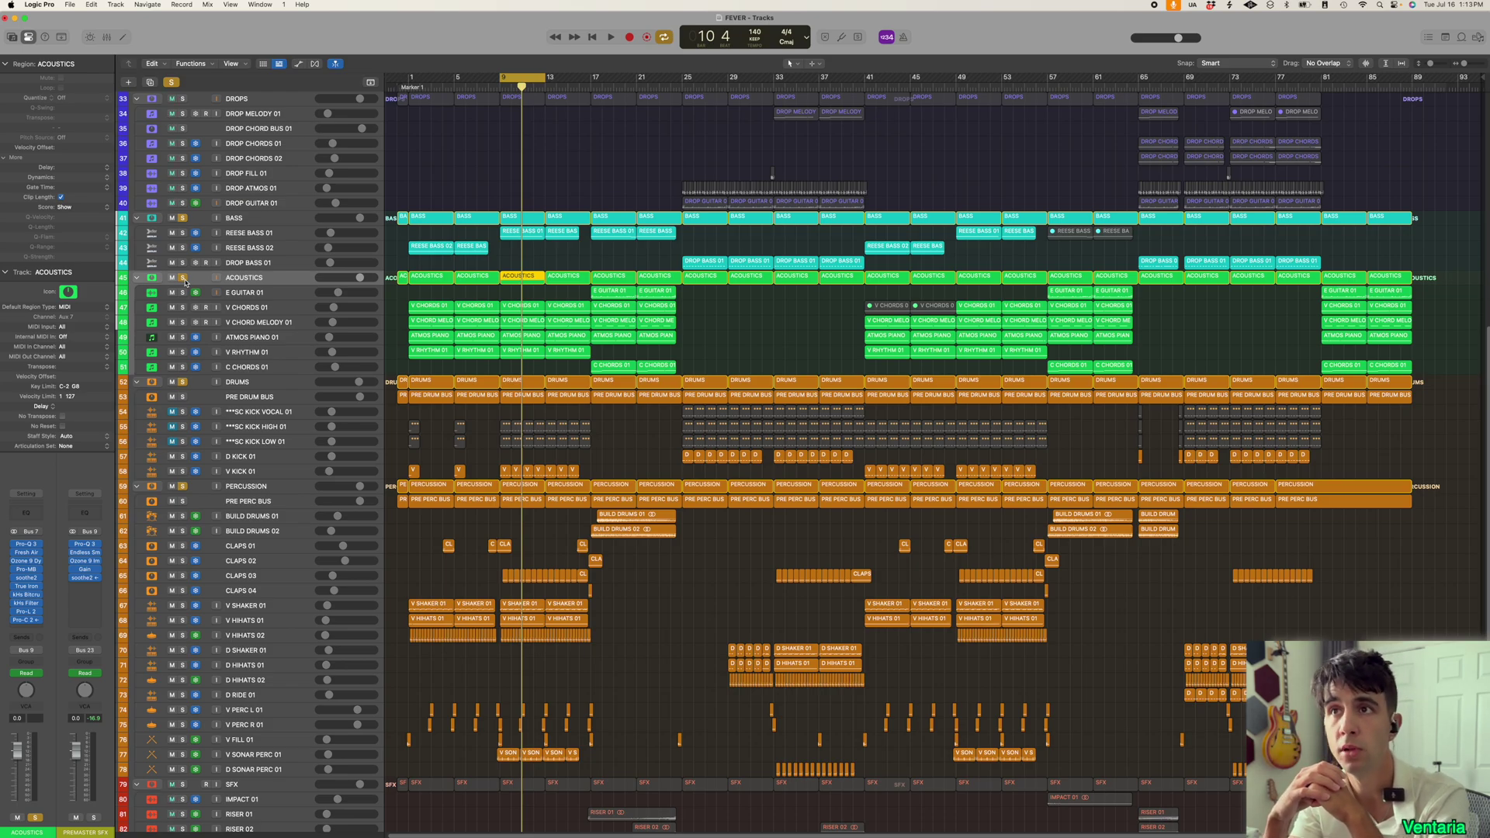
click(25, 621)
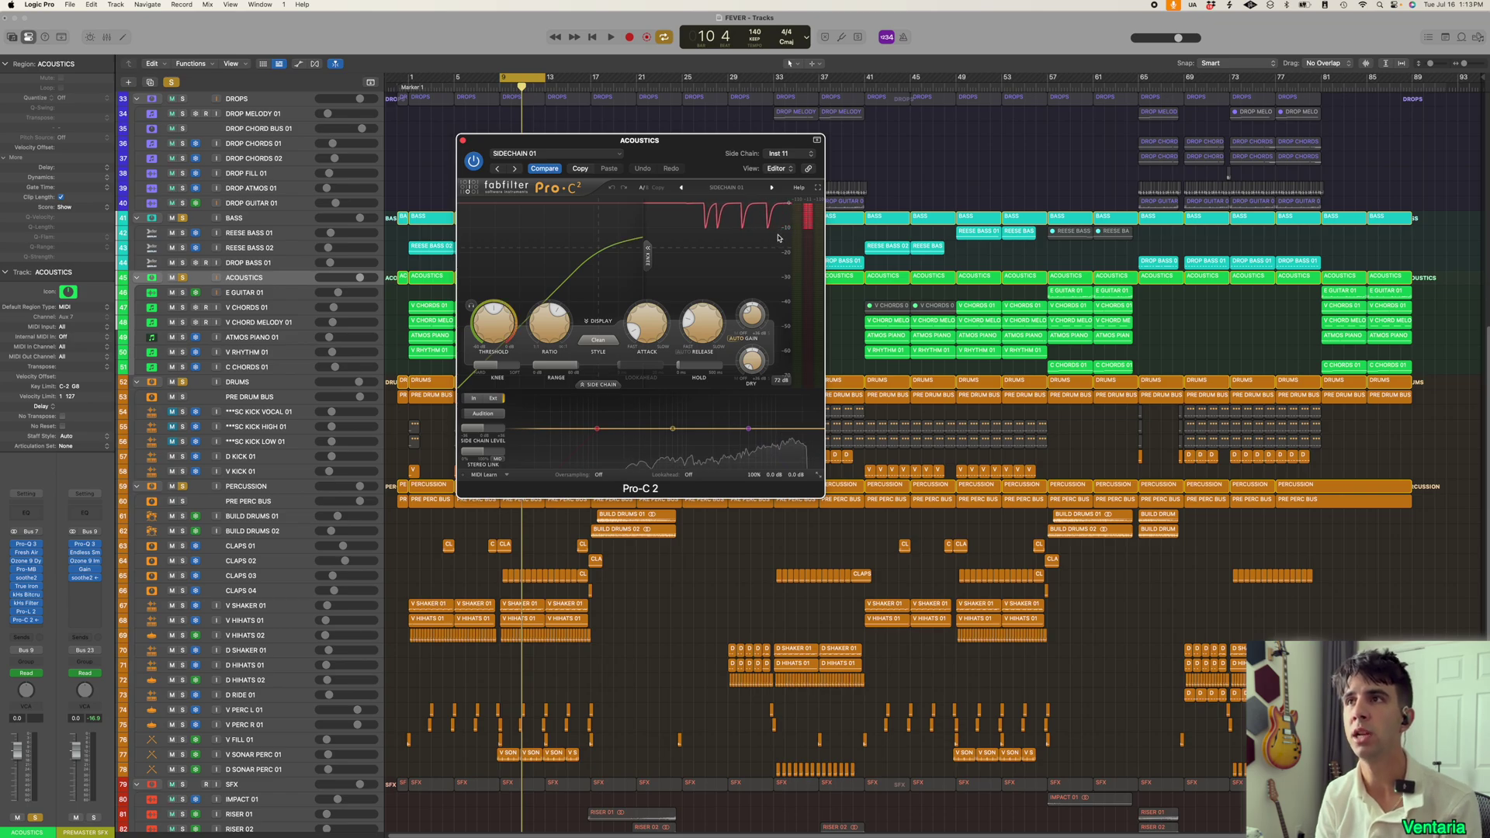
drag(709, 147, 1007, 301)
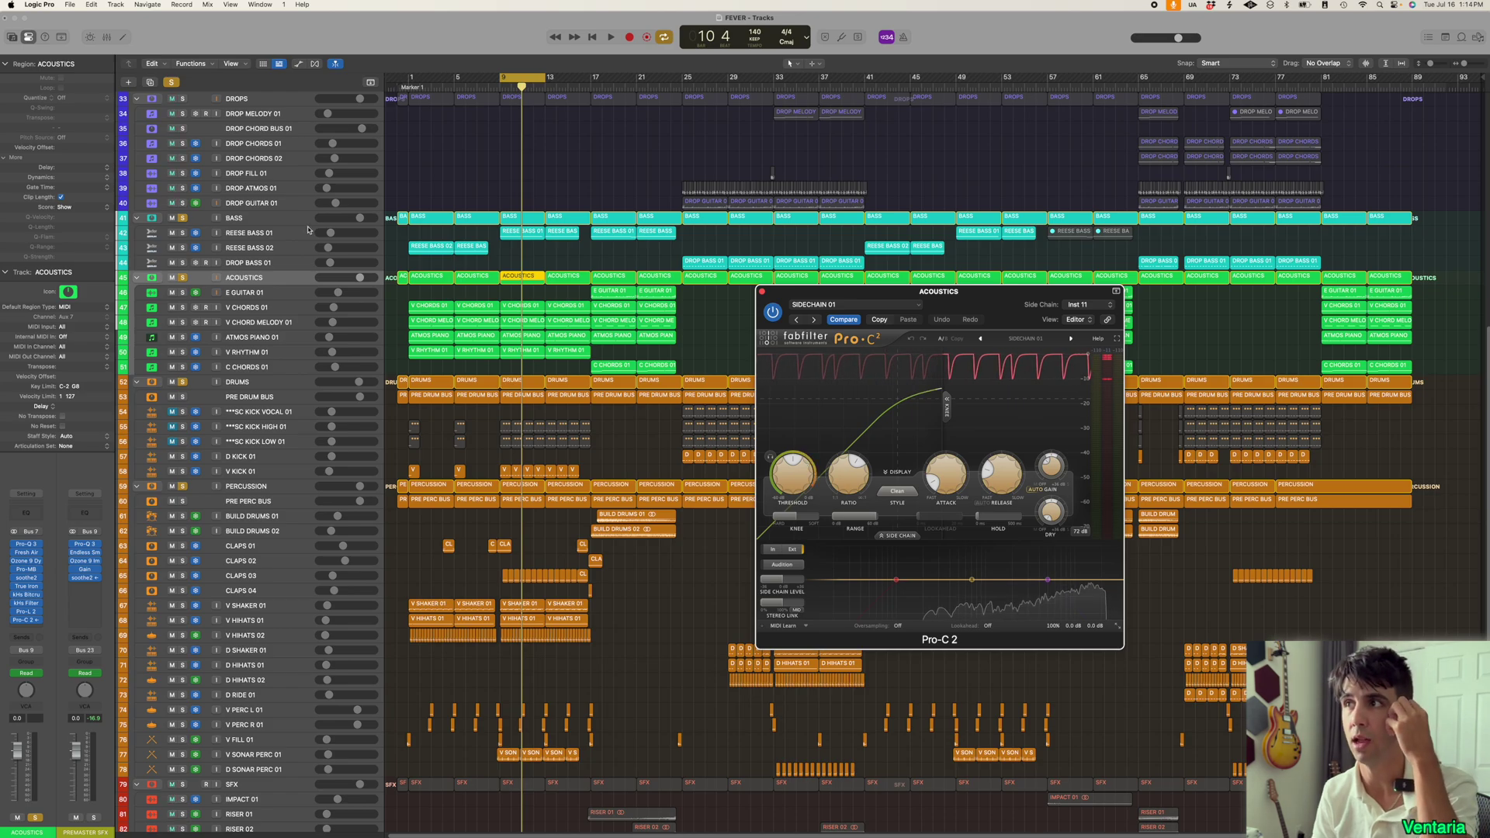
Step: Unsolo the DRUMS, PERCUSSION and BASS stacks, and audition the ACOUSTICS stack alone through its Pro-C 2 sidechain
click(182, 382)
click(183, 486)
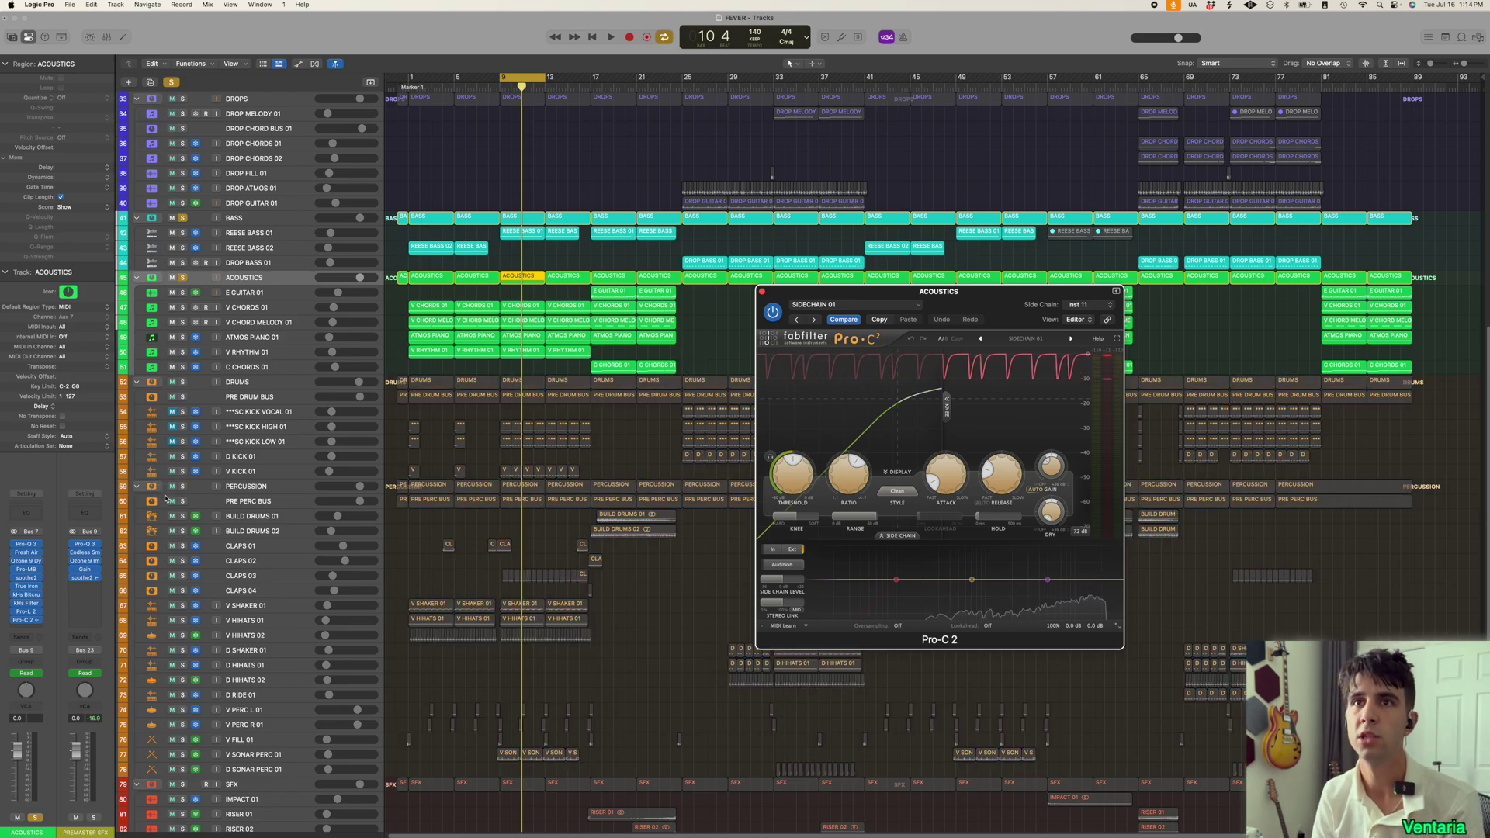
click(185, 218)
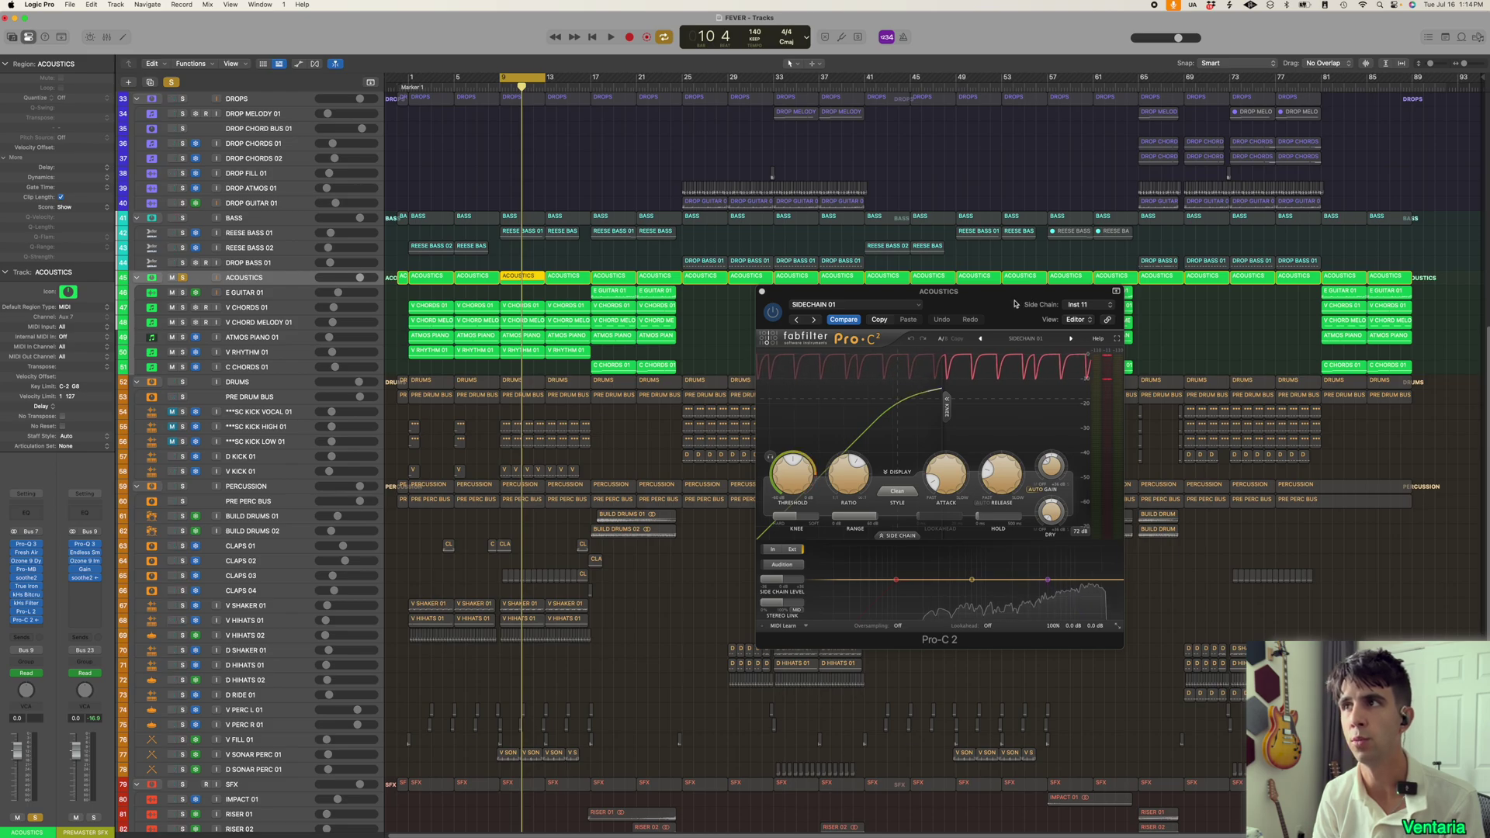
key(space)
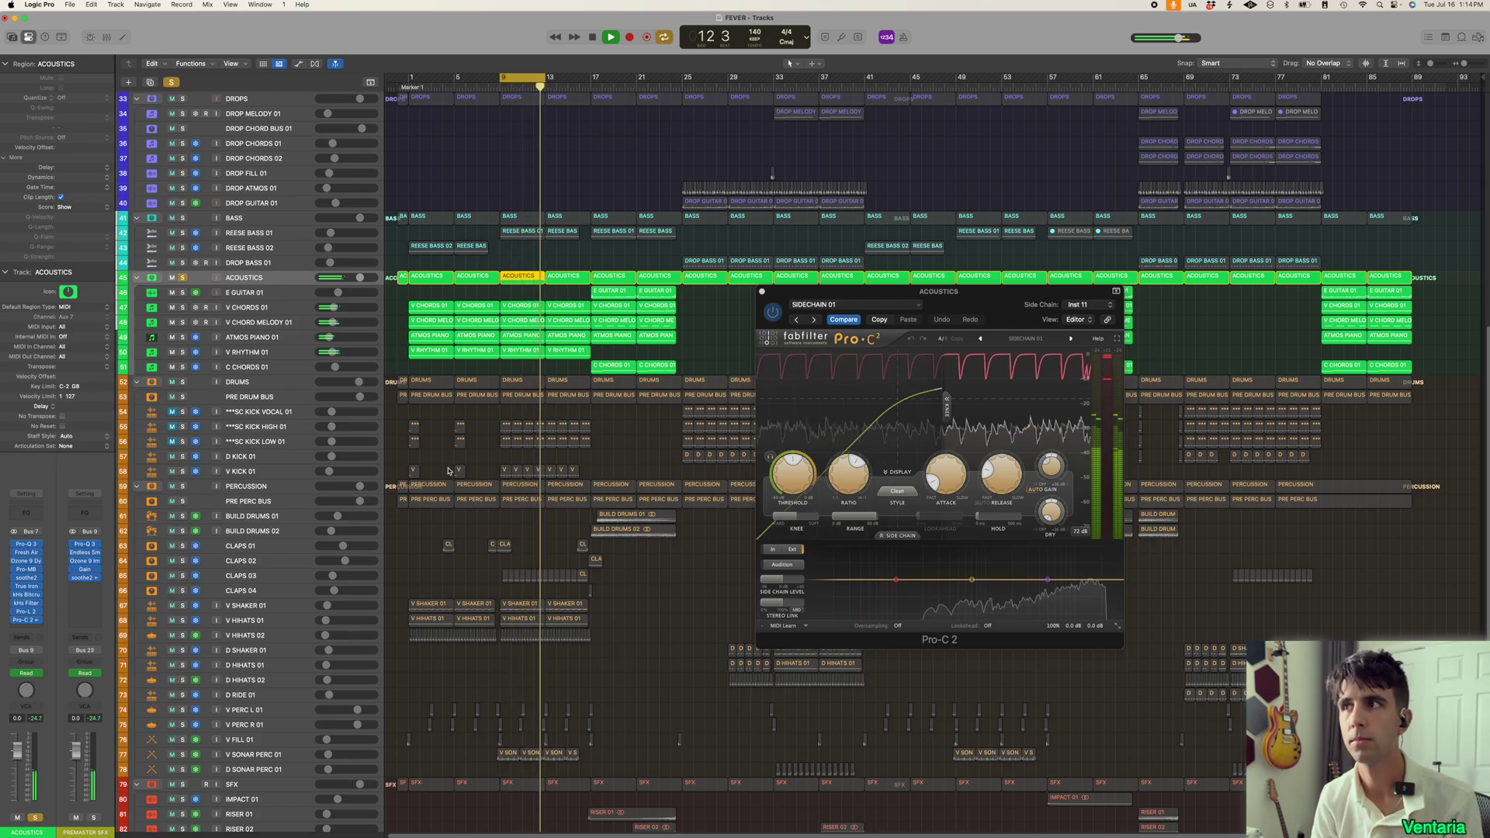
key(space)
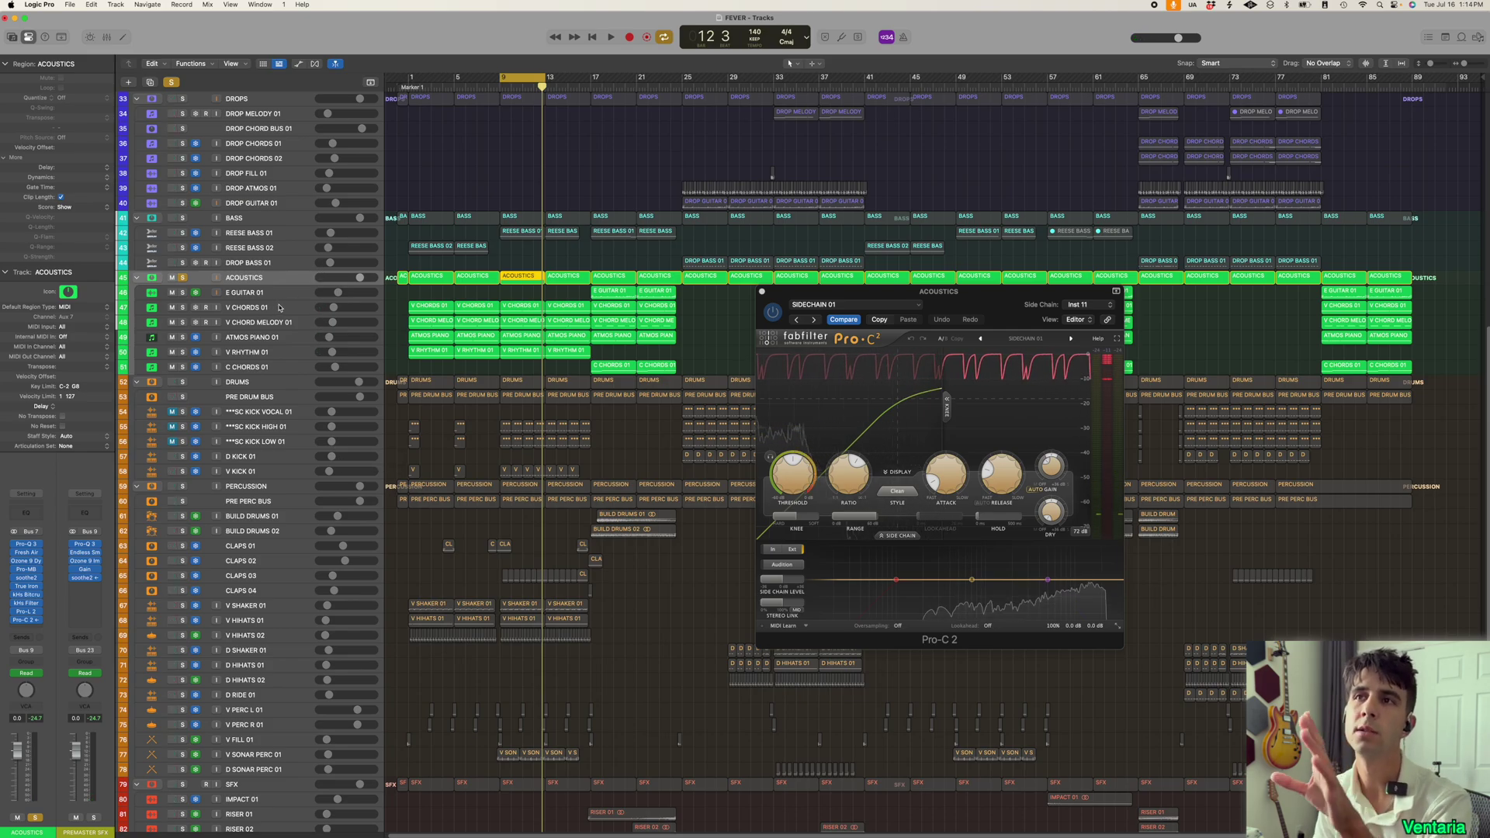
Step: Try a higher Side Chain Level in the ACOUSTICS Pro-C 2 during playback, and restore the level to about 0 dB
click(784, 578)
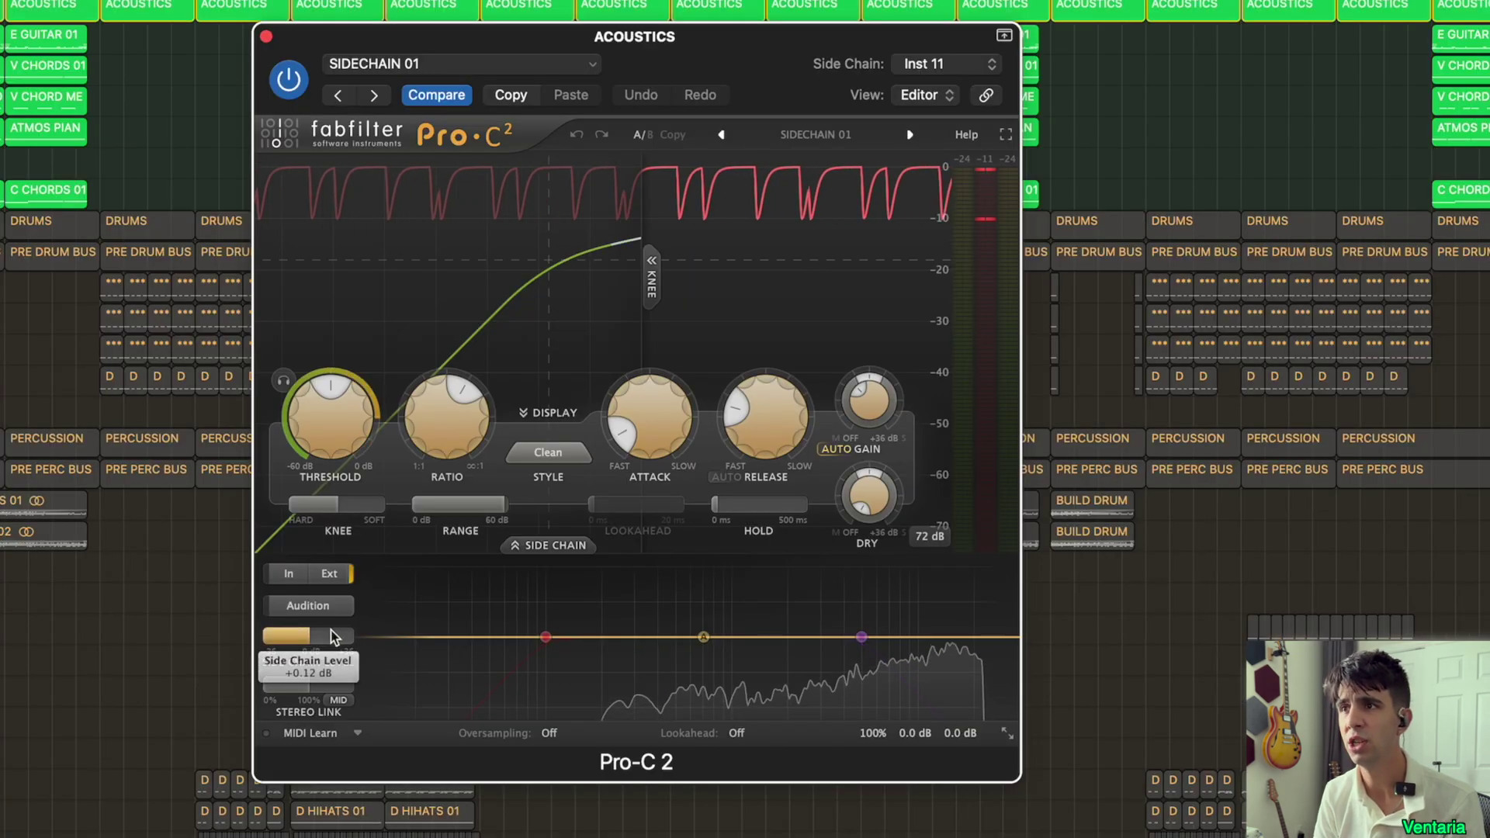
drag(327, 633, 454, 631)
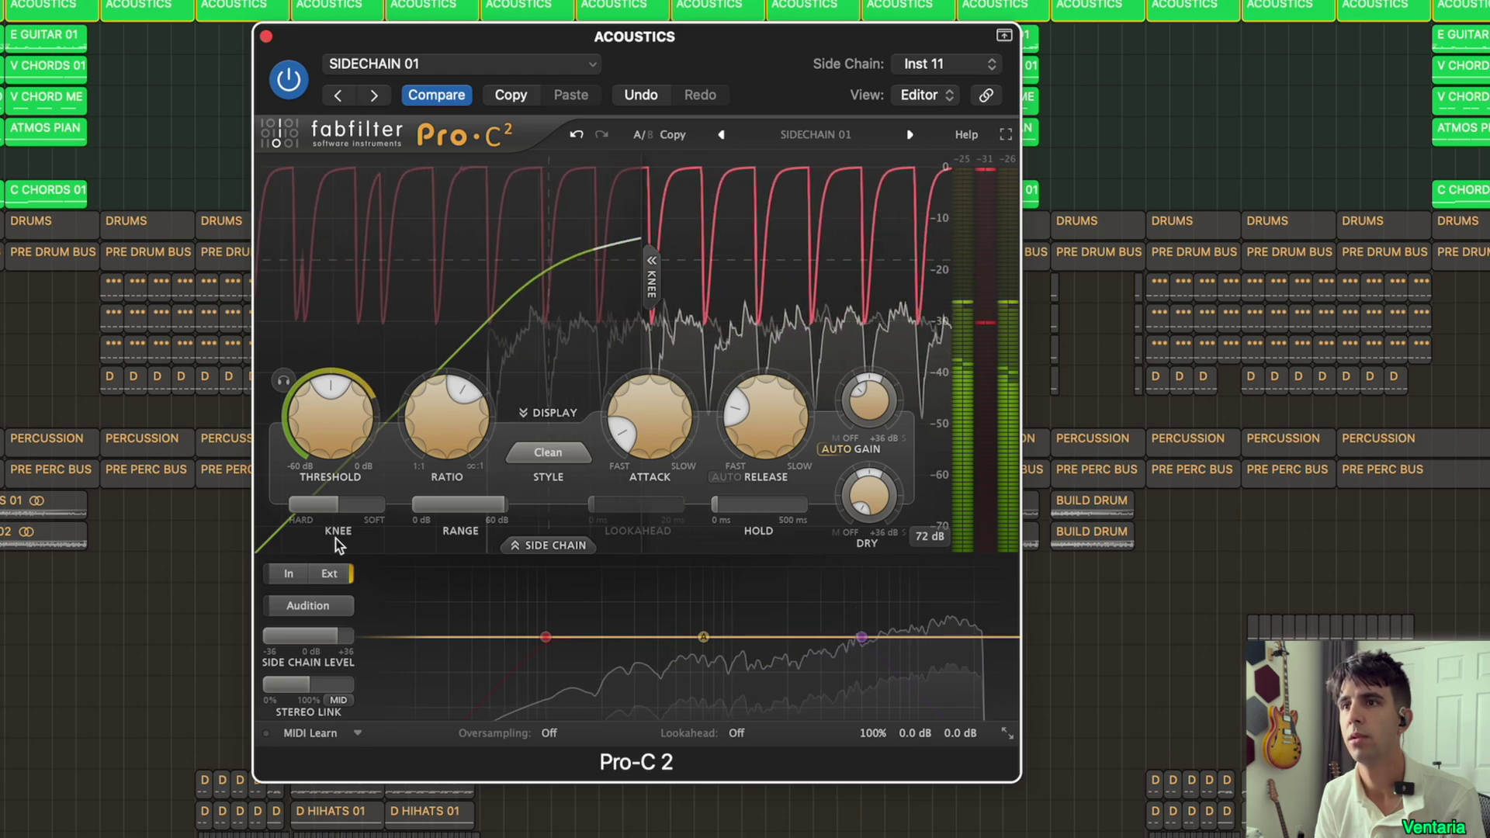
double_click(334, 637)
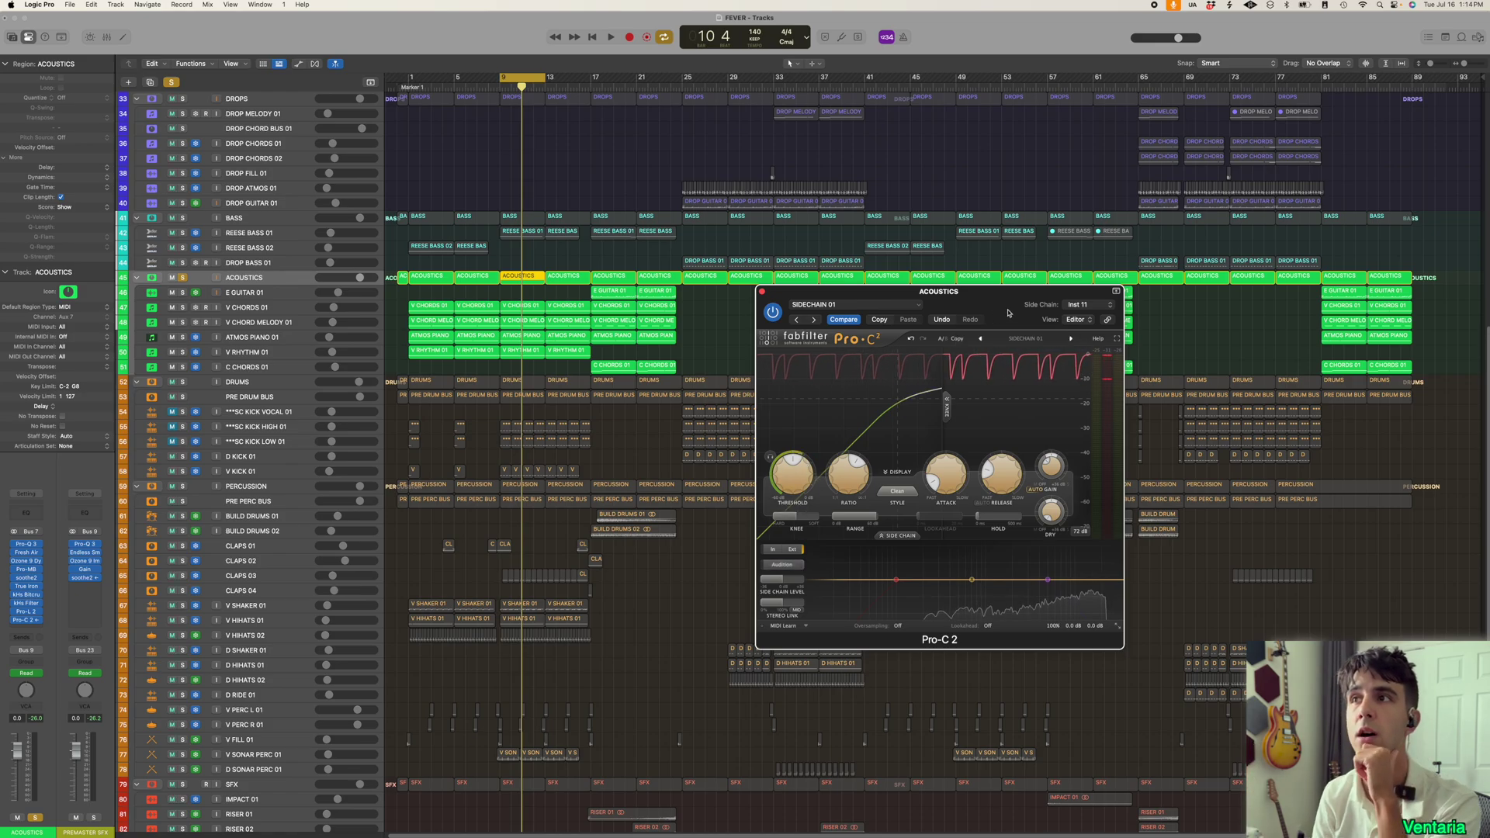
Step: Solo the BASS, DRUMS and PERCUSSION stacks together with ACOUSTICS, keeping the ACOUSTICS stack selected
drag(1007, 312, 936, 314)
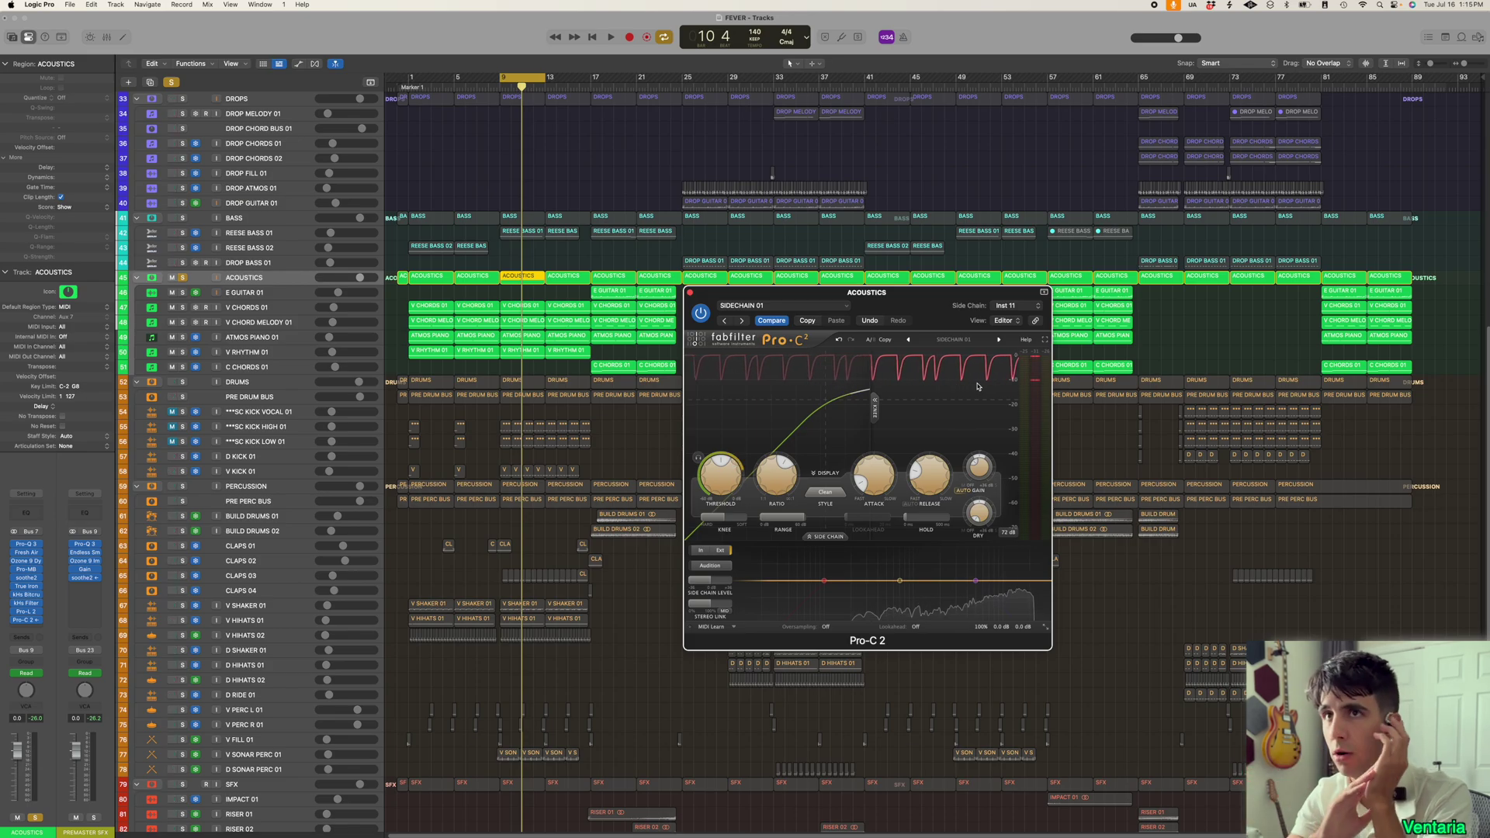
click(243, 218)
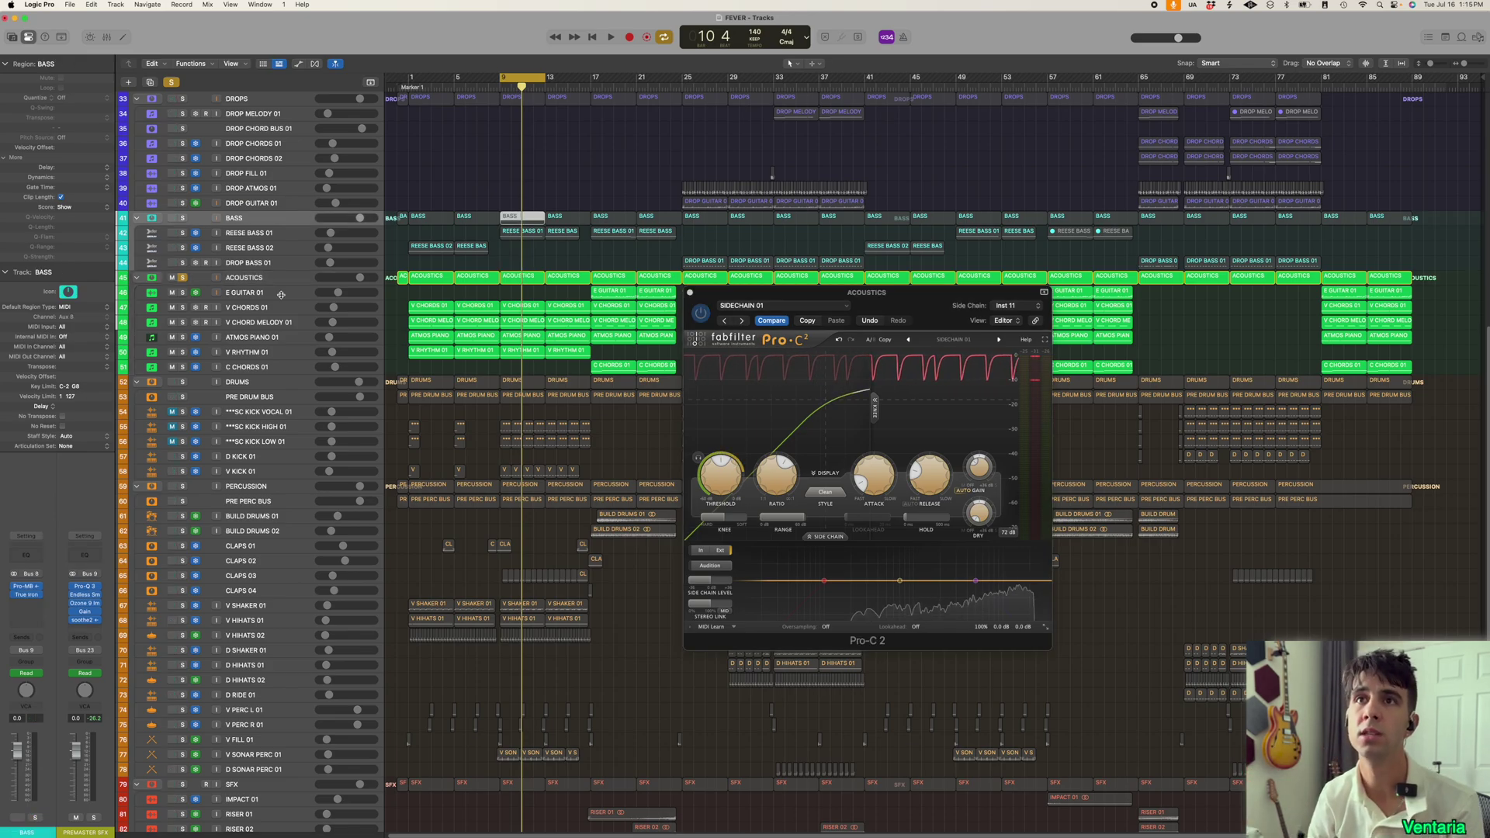
super+click(237, 381)
super+click(245, 485)
click(268, 278)
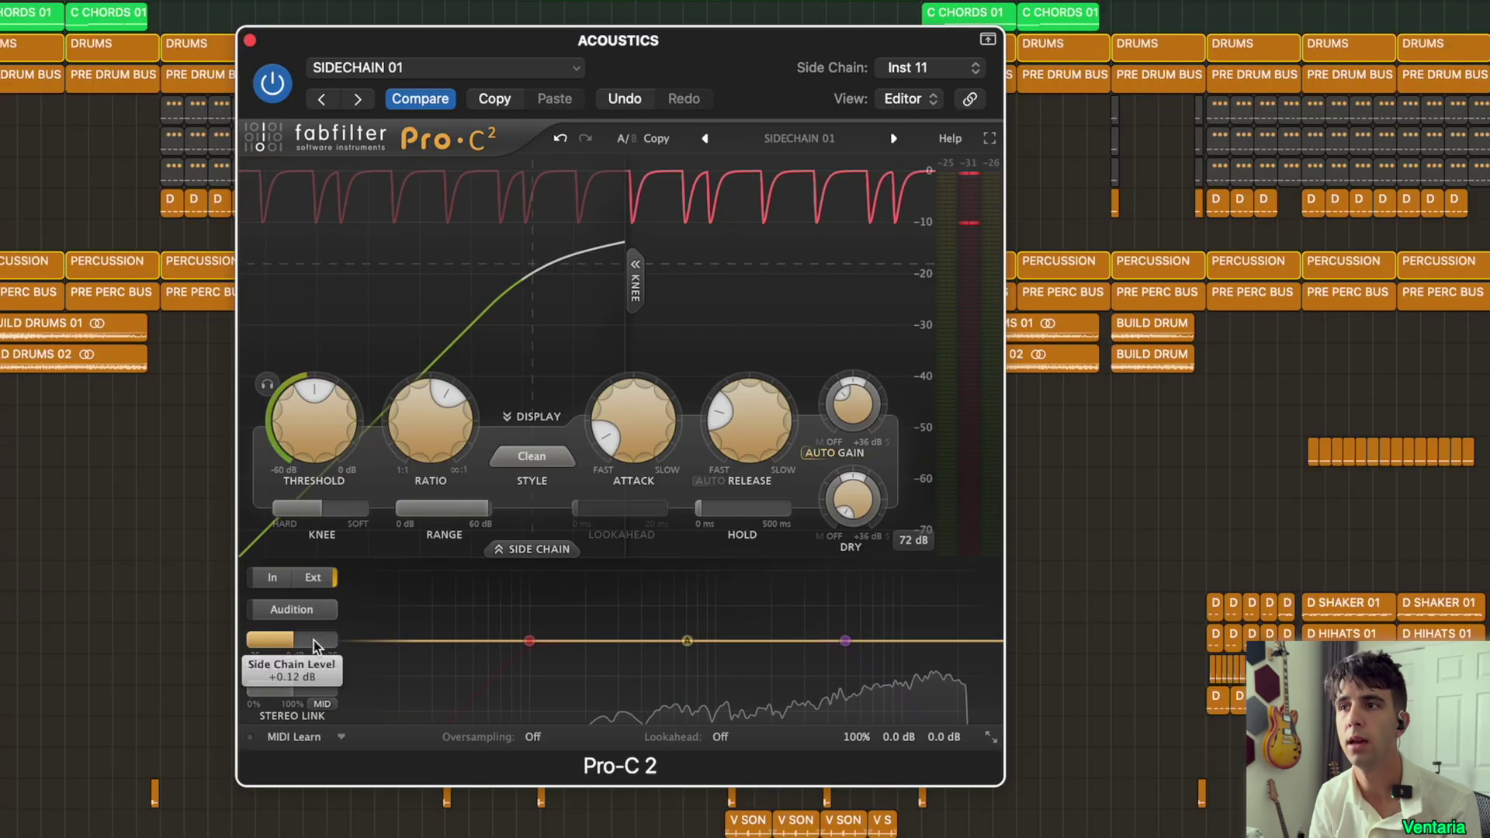
Step: Audition the acoustics in the mix with the Pro-C 2 Side Chain Level at its minimum and with it raised
mouse_move(313, 643)
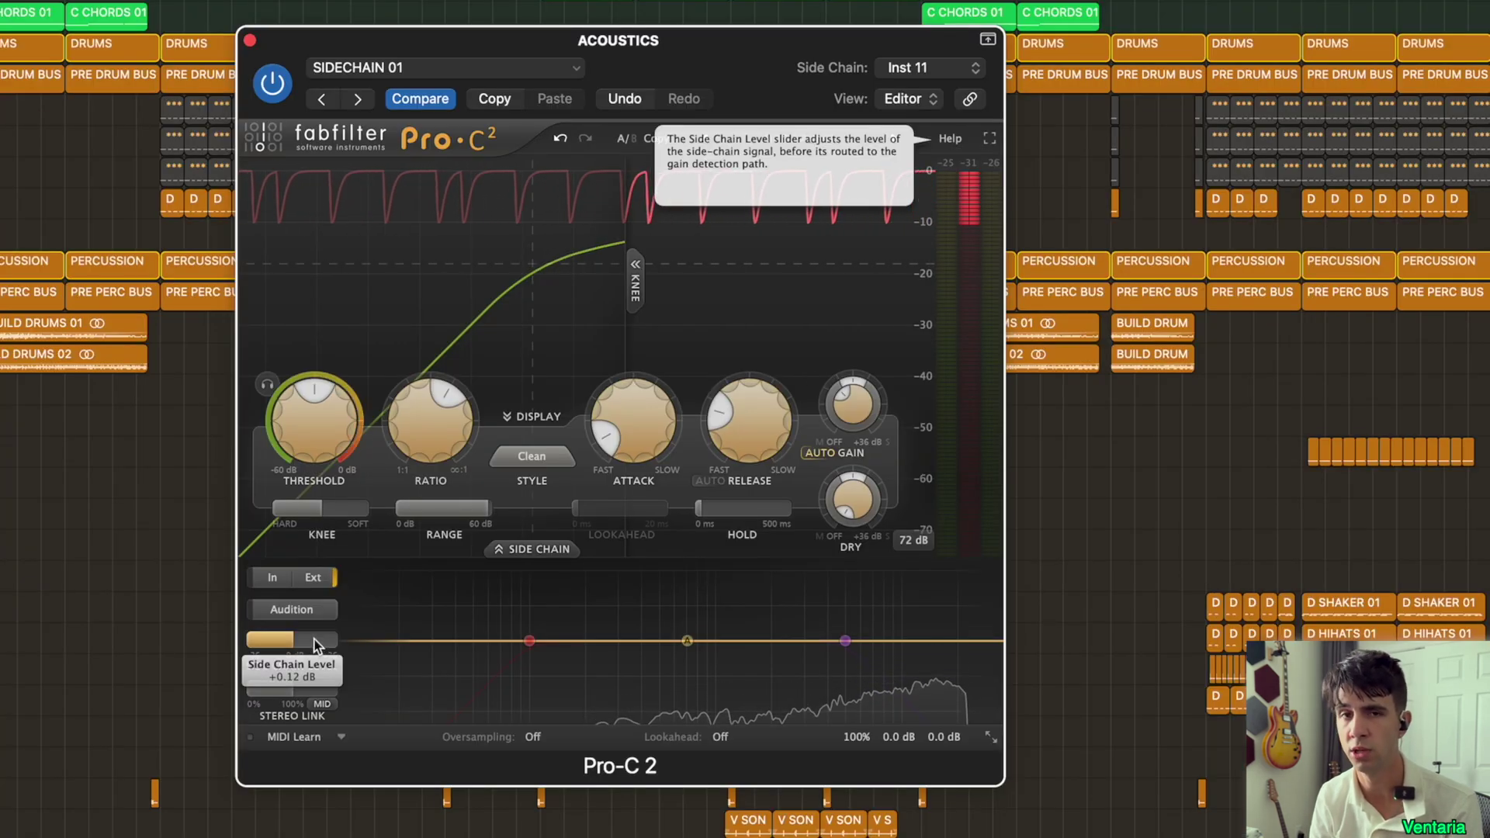
drag(321, 642, 233, 628)
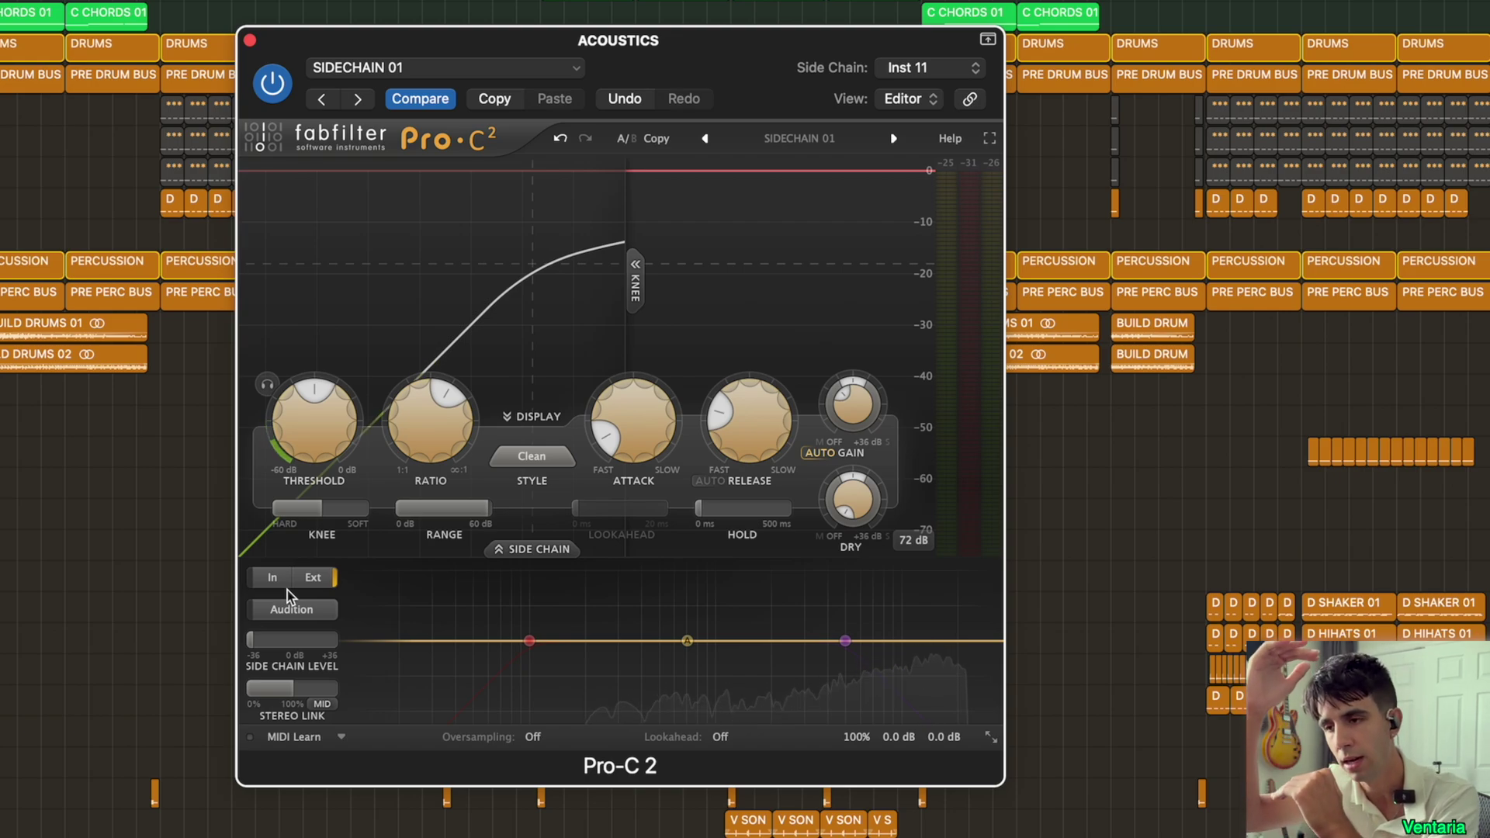
click(295, 640)
drag(296, 641, 409, 631)
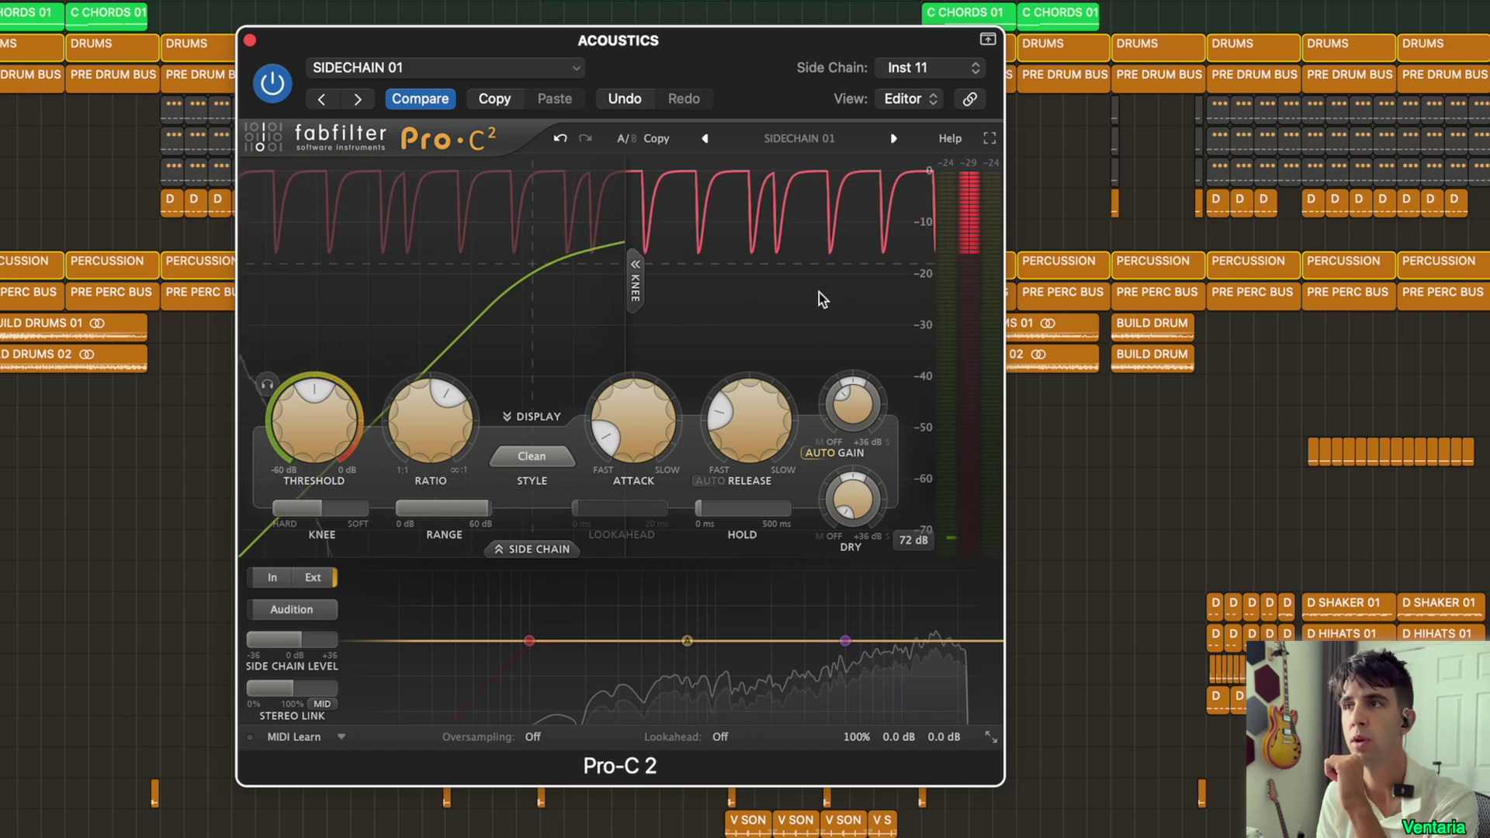
Step: Set the Side Chain Level of the ACOUSTICS Pro-C 2 to 0 dB and close the plug-in
double_click(324, 641)
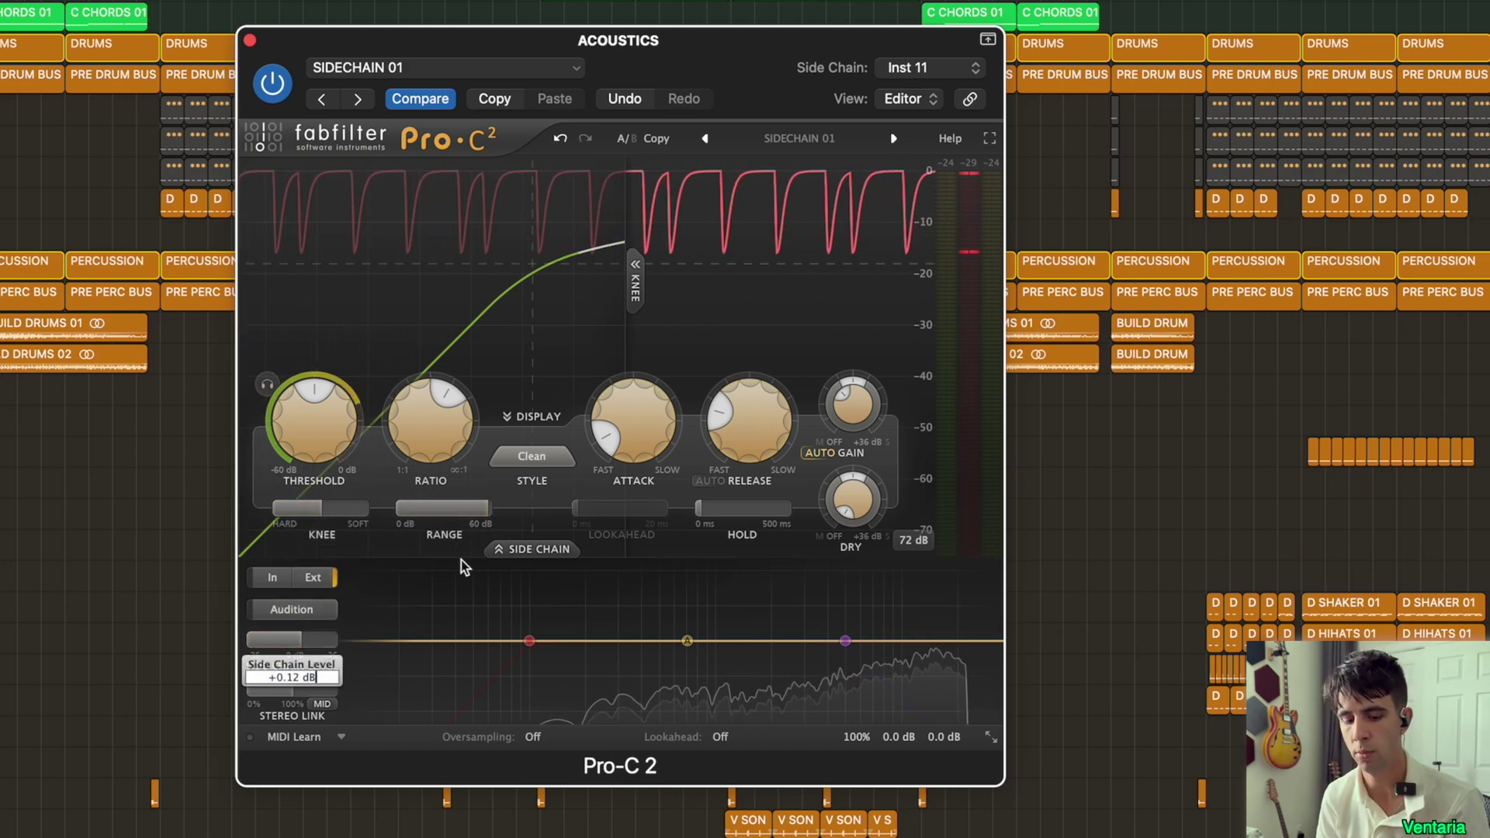
text(0)
key(Return)
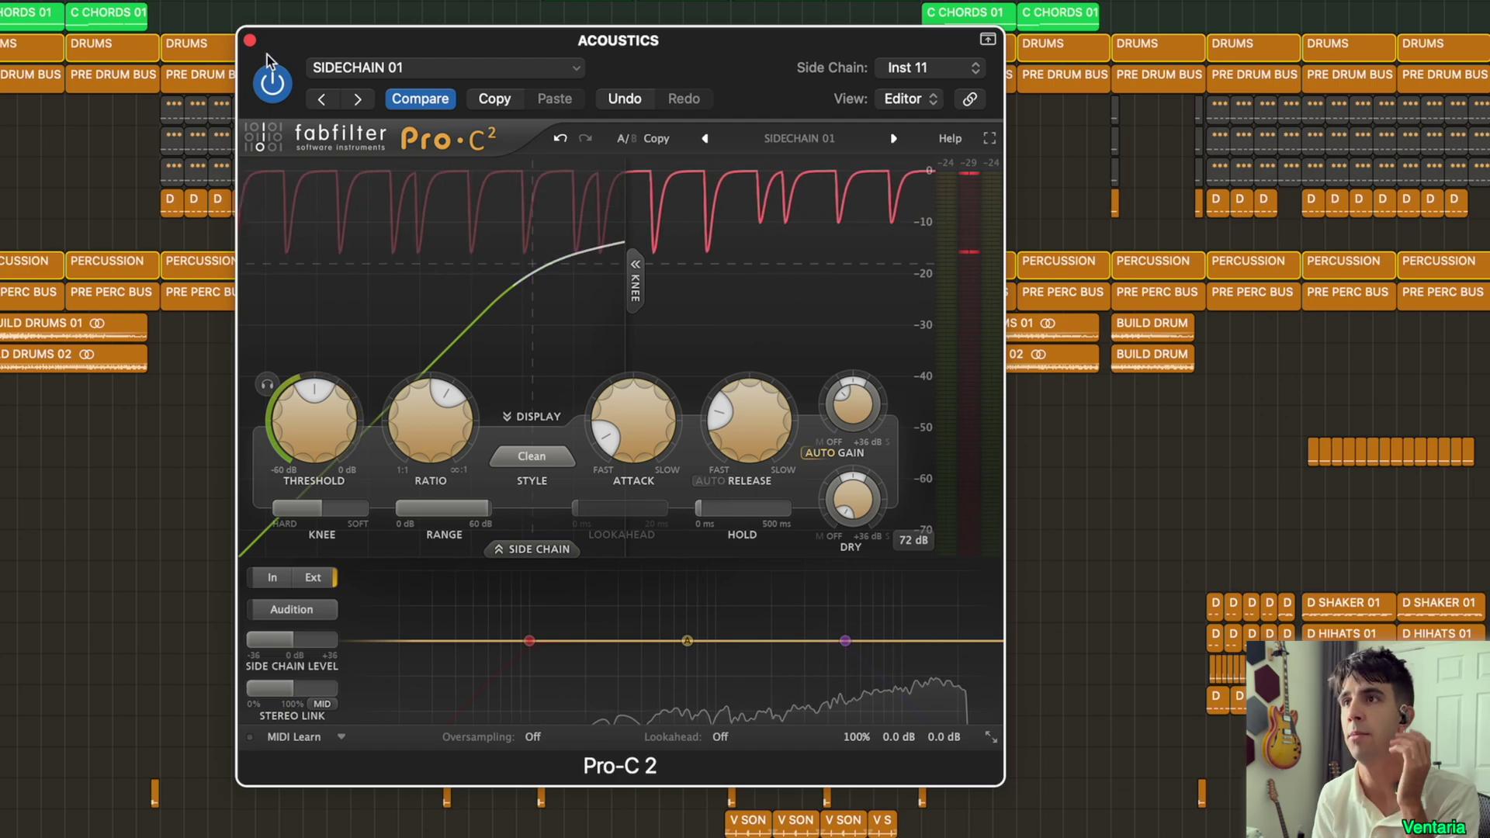
click(249, 39)
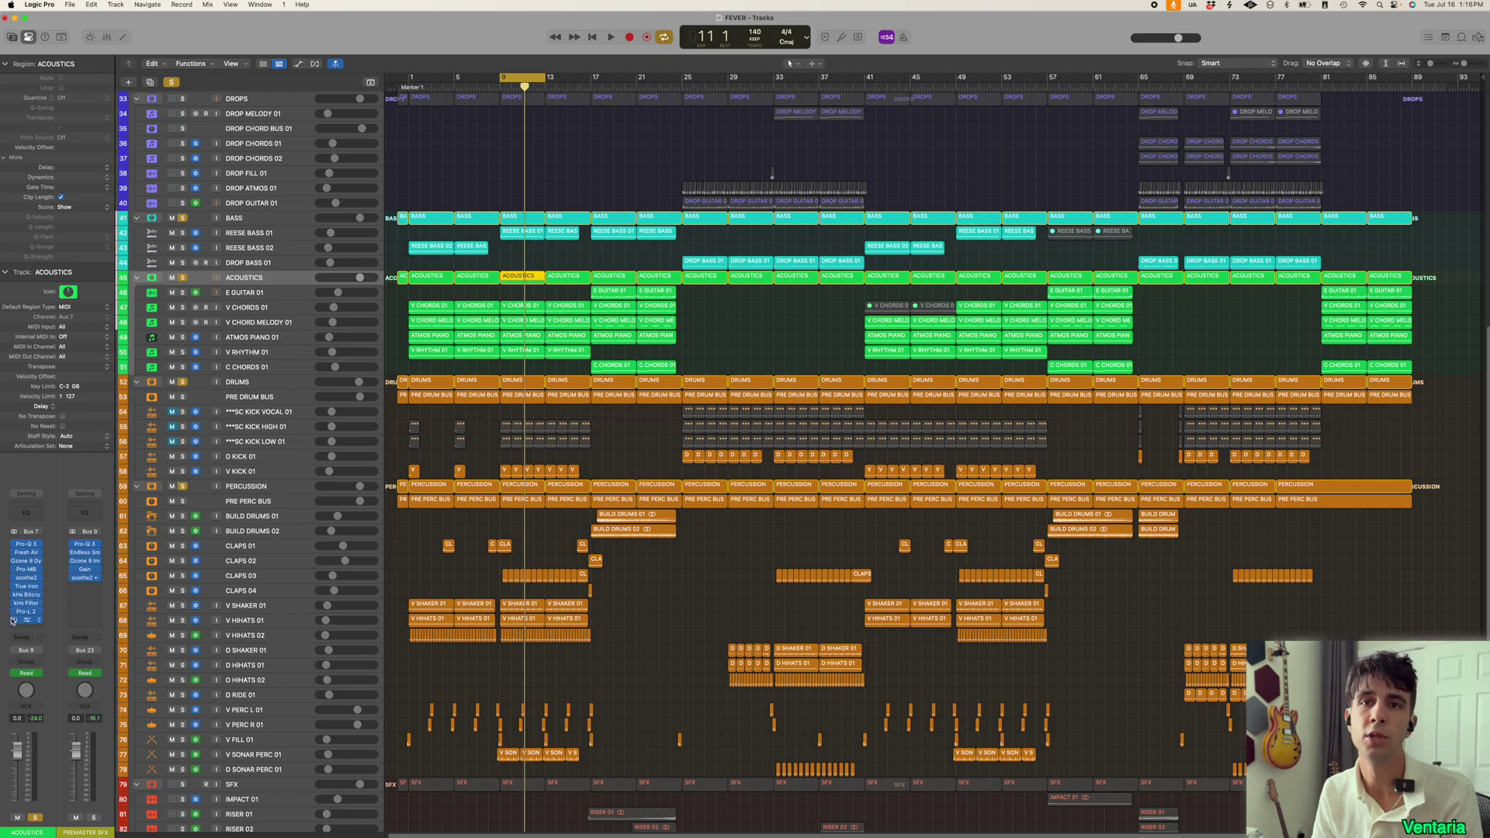
Step: Insert a Pro-MB after the existing effects on the ACOUSTICS stack, with ***SC KICK HIGH 01 (Inst 11) as its sidechain source
click(28, 629)
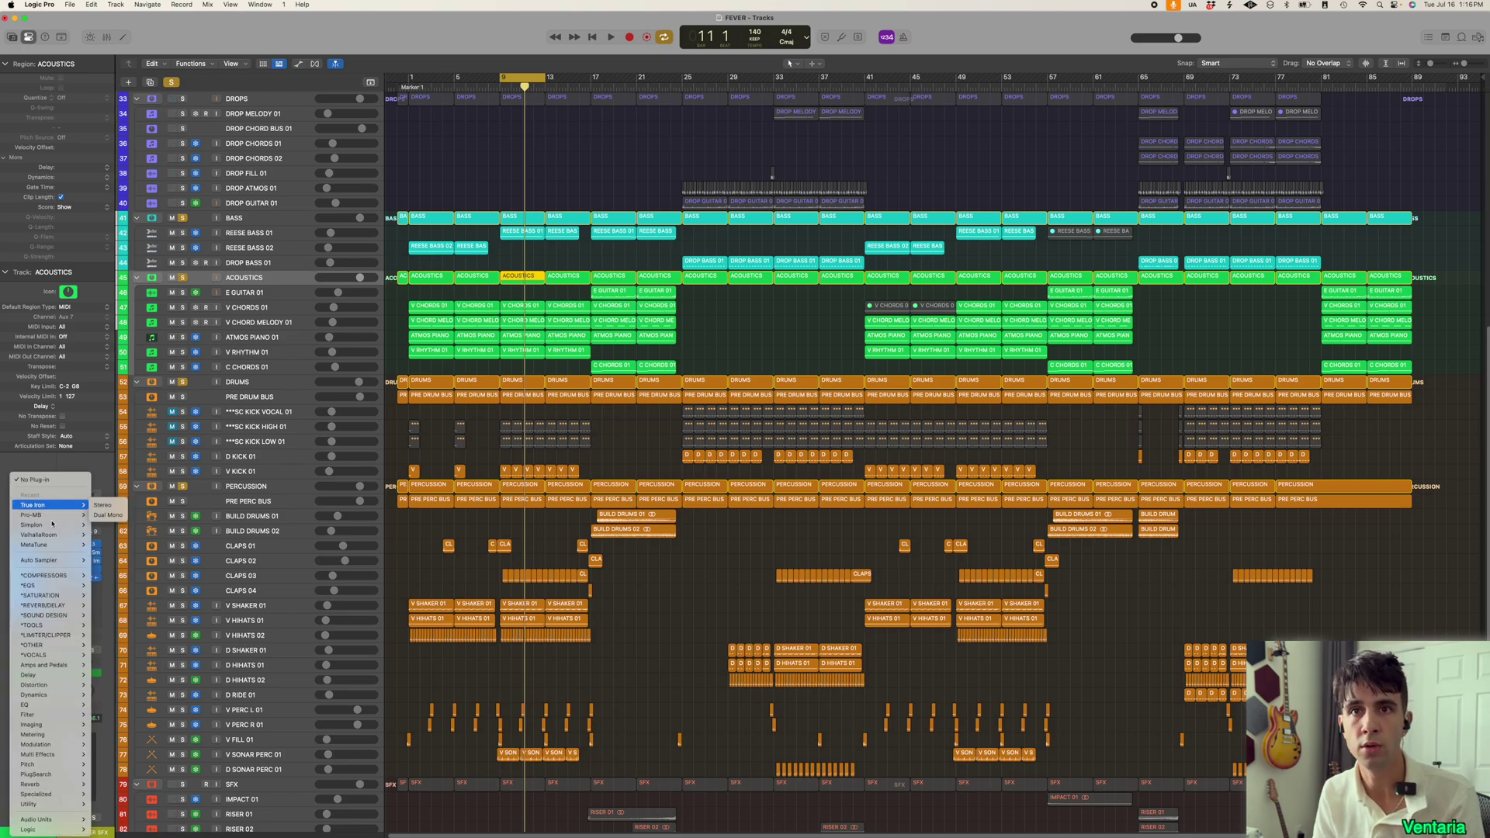
click(101, 514)
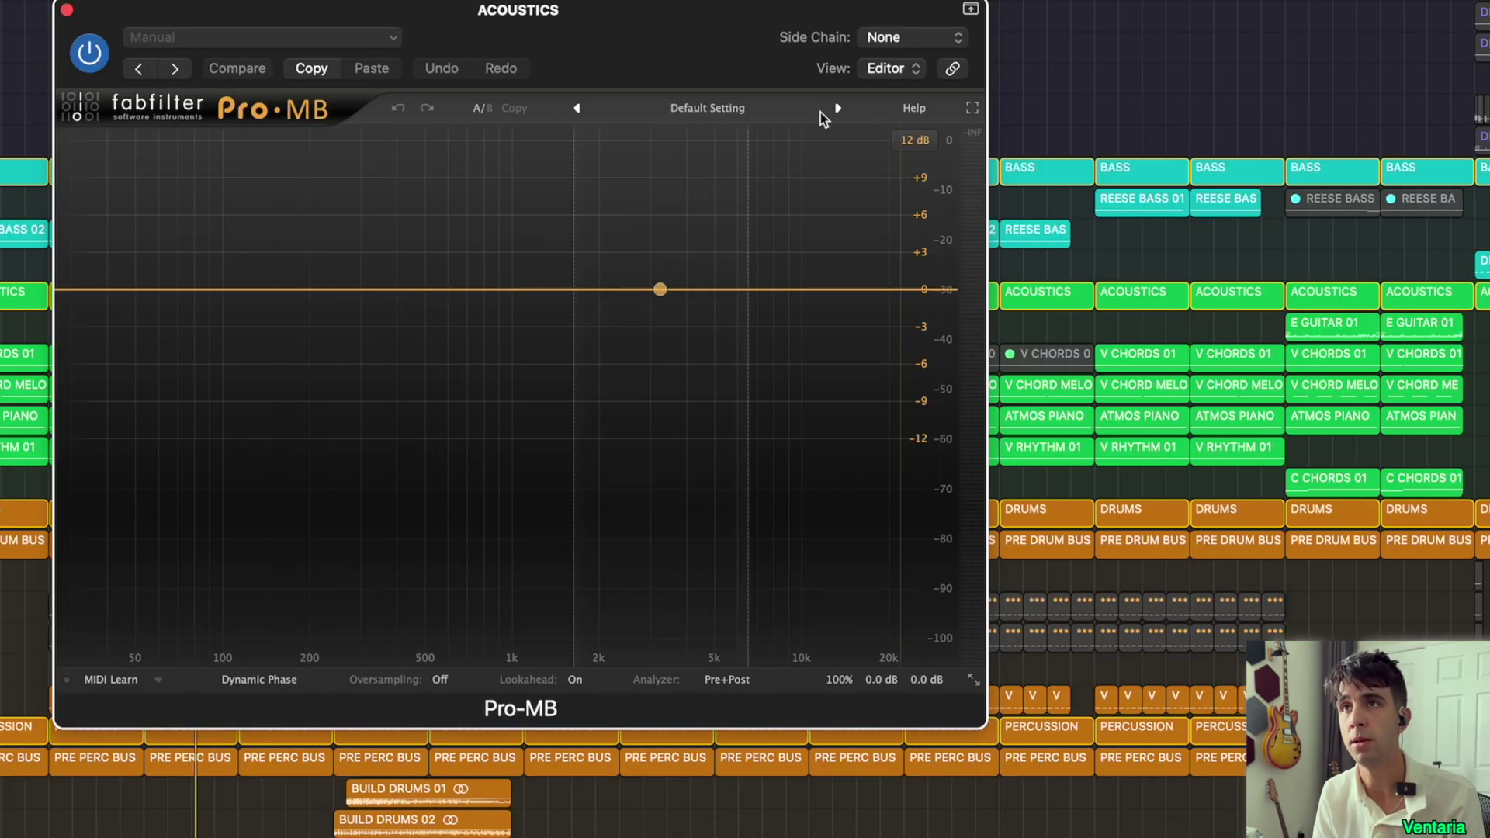
click(885, 38)
mouse_move(900, 74)
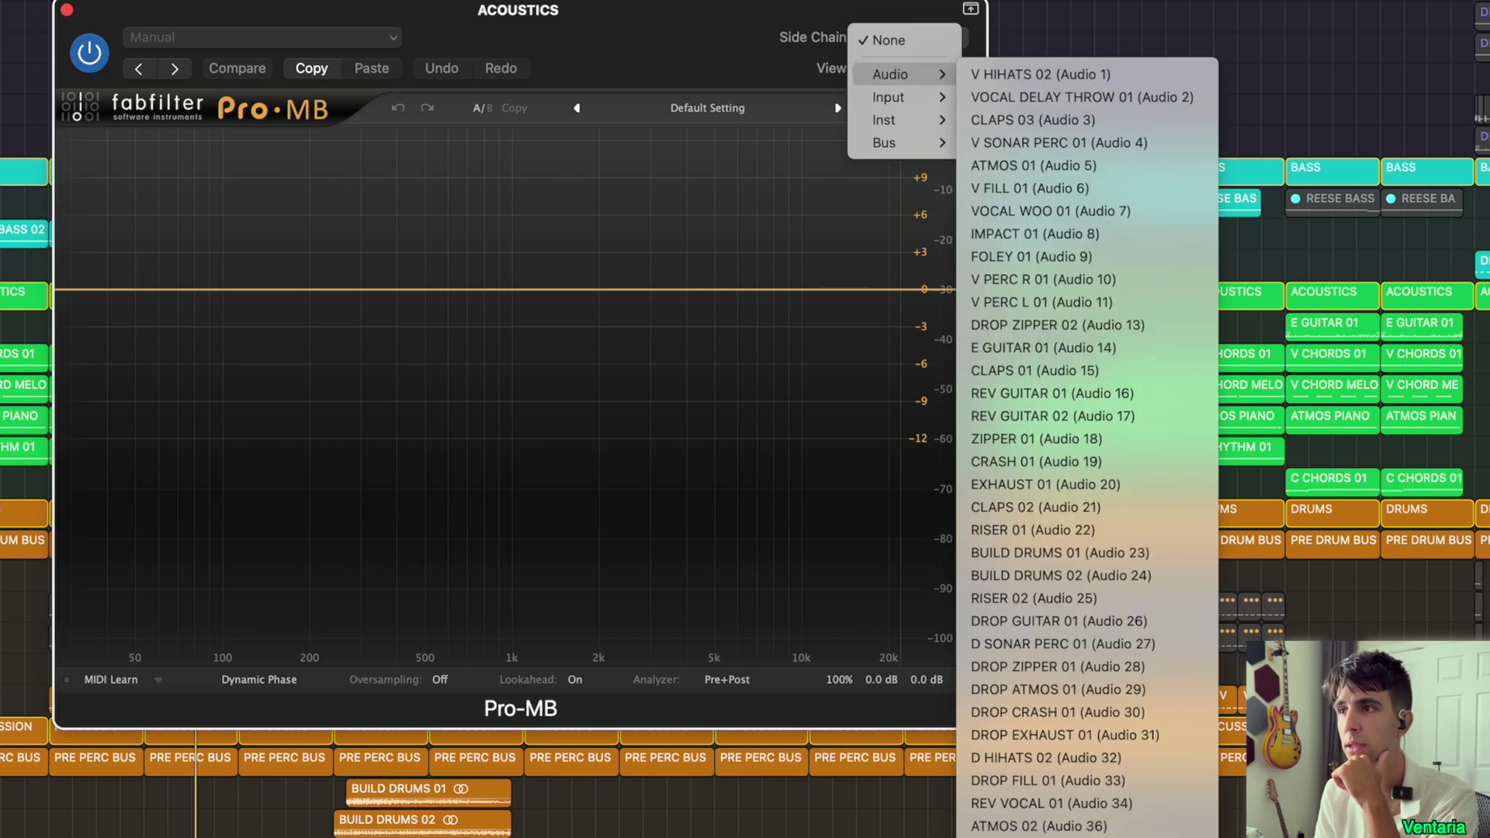
mouse_move(883, 110)
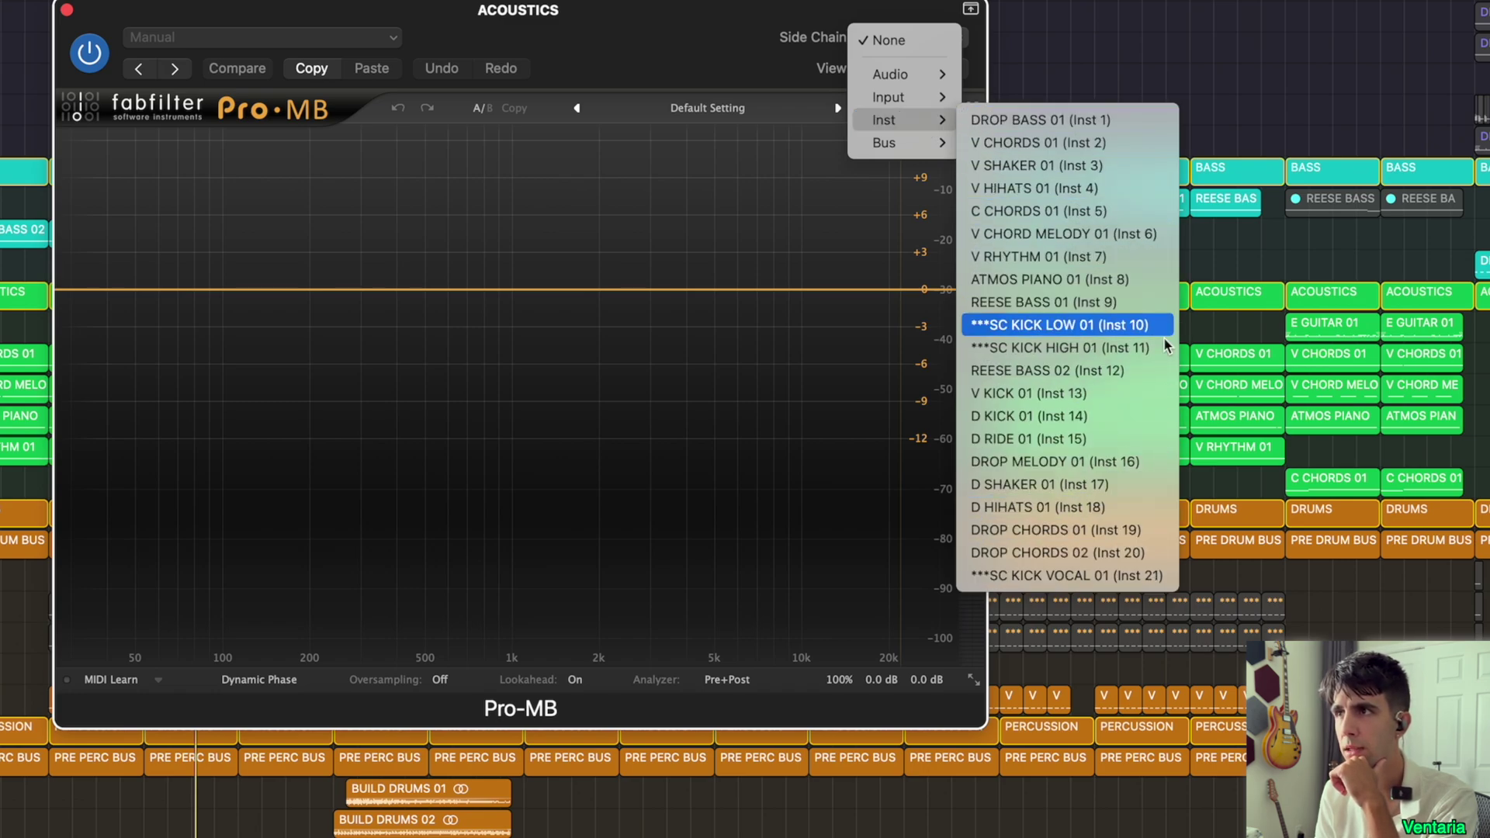
click(1140, 348)
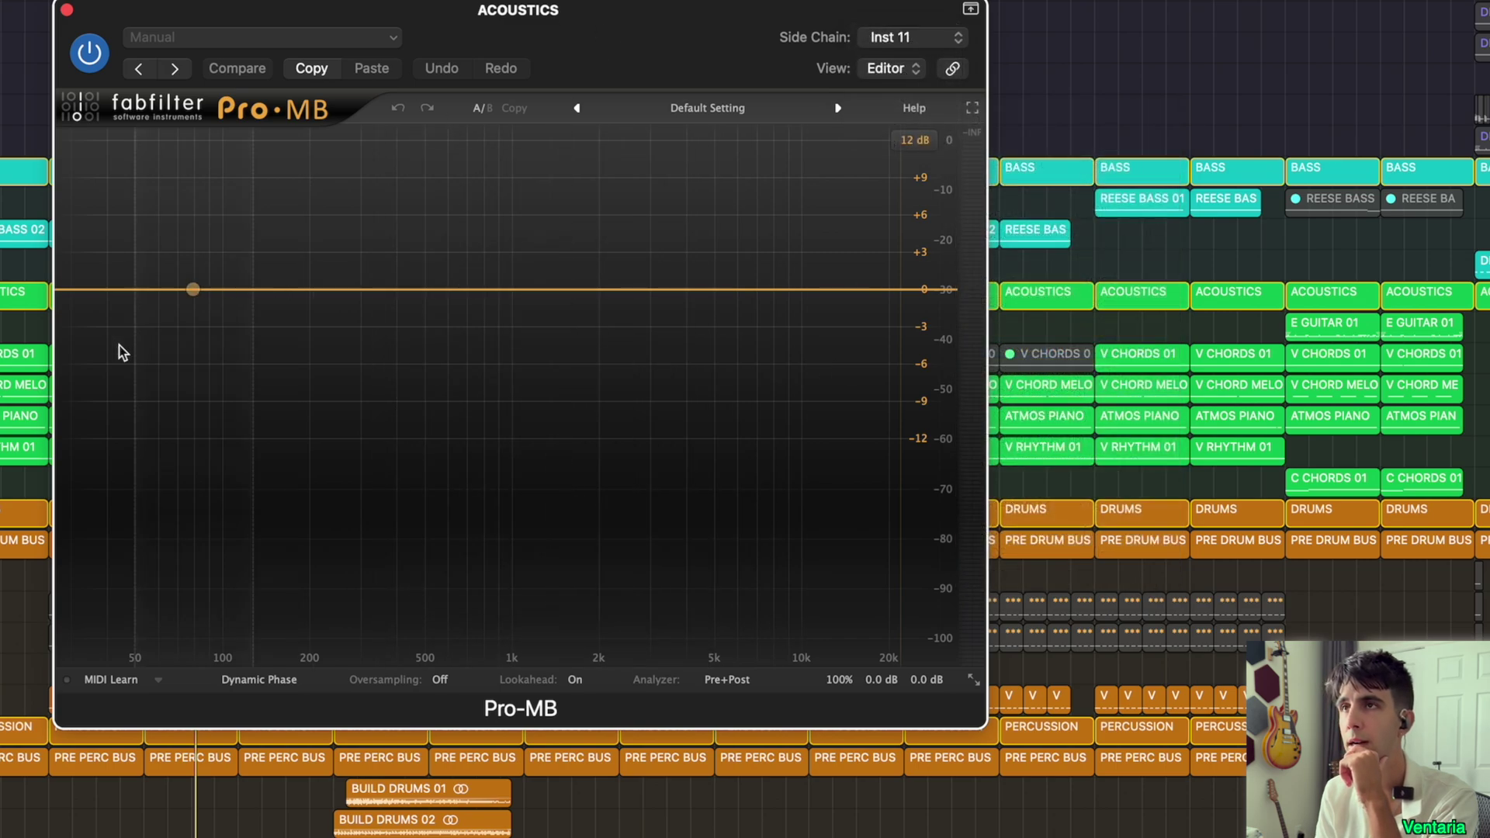
Step: Create low, mid and high bands in the ACOUSTICS Pro-MB, and extend the high band to the upper end of the spectrum
click(109, 289)
mouse_move(143, 290)
mouse_down()
mouse_move(276, 291)
mouse_move(160, 291)
mouse_up()
click(365, 289)
click(553, 293)
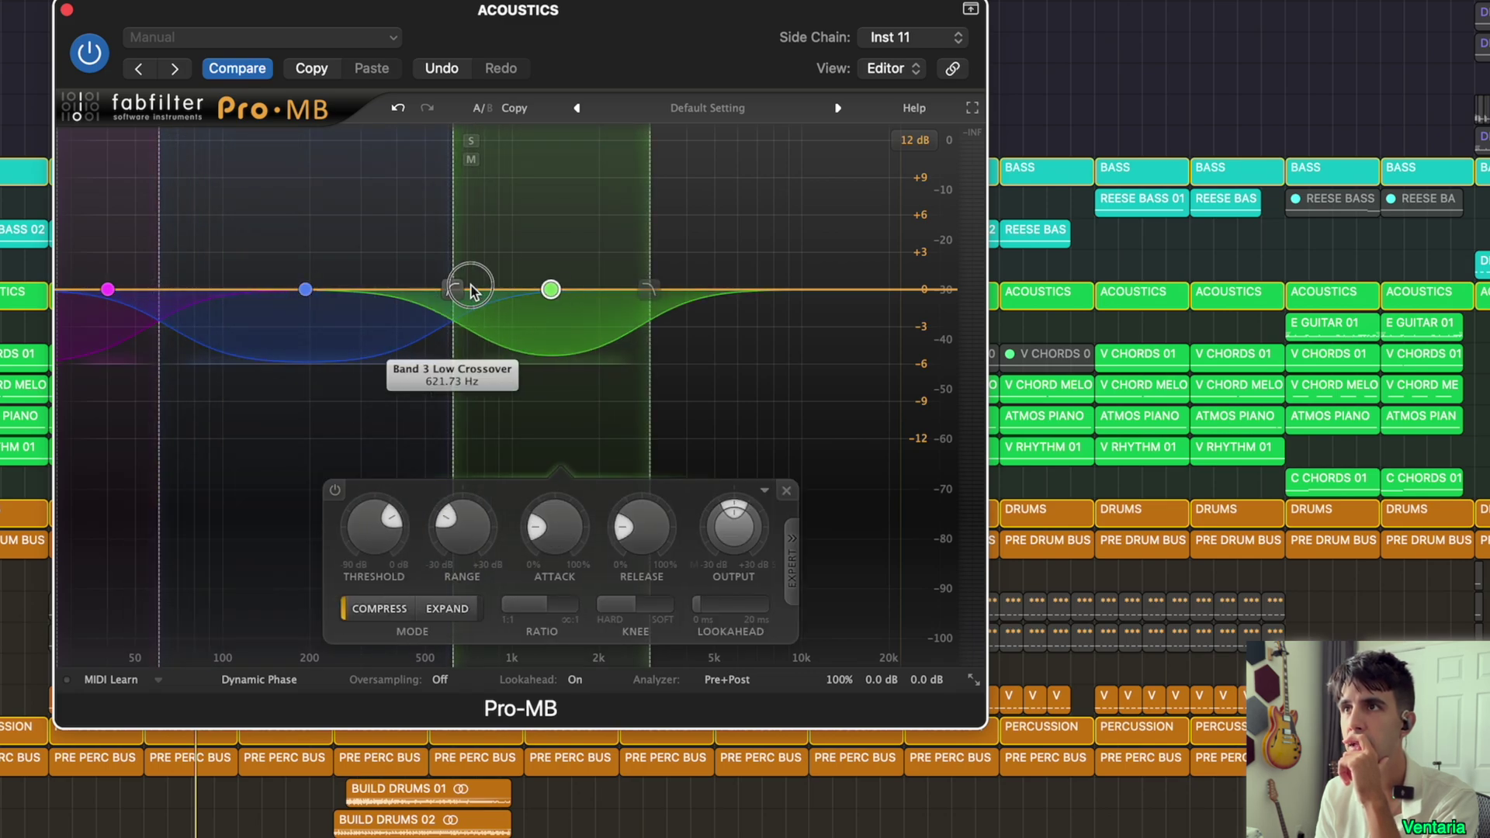
drag(646, 291, 952, 291)
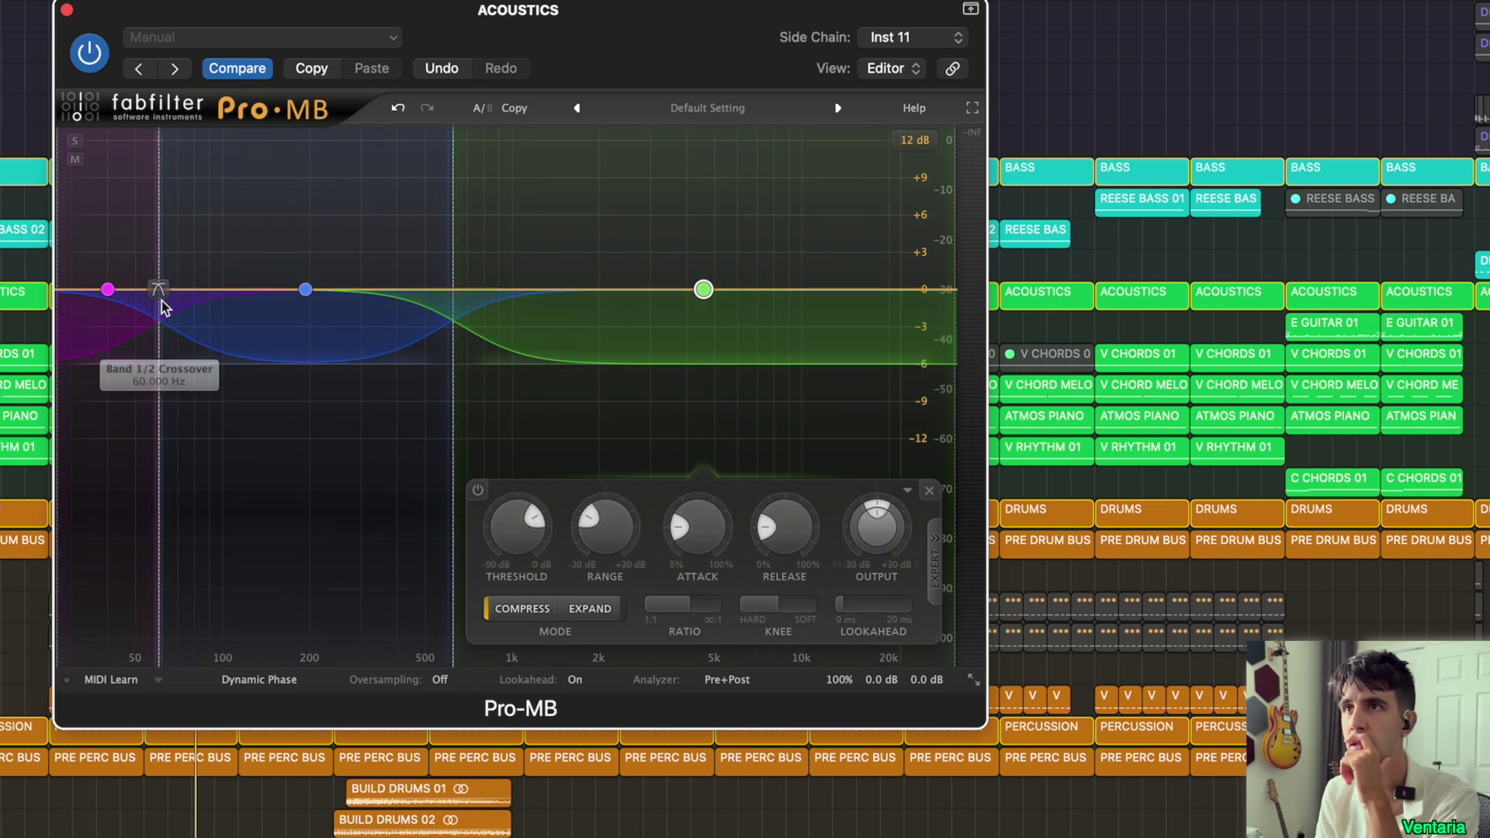
Step: Set the band 1/2 crossover to about 245 Hz and the band 2/3 crossover to about 2 kHz
drag(161, 302, 261, 292)
drag(455, 293, 516, 291)
drag(260, 292, 330, 294)
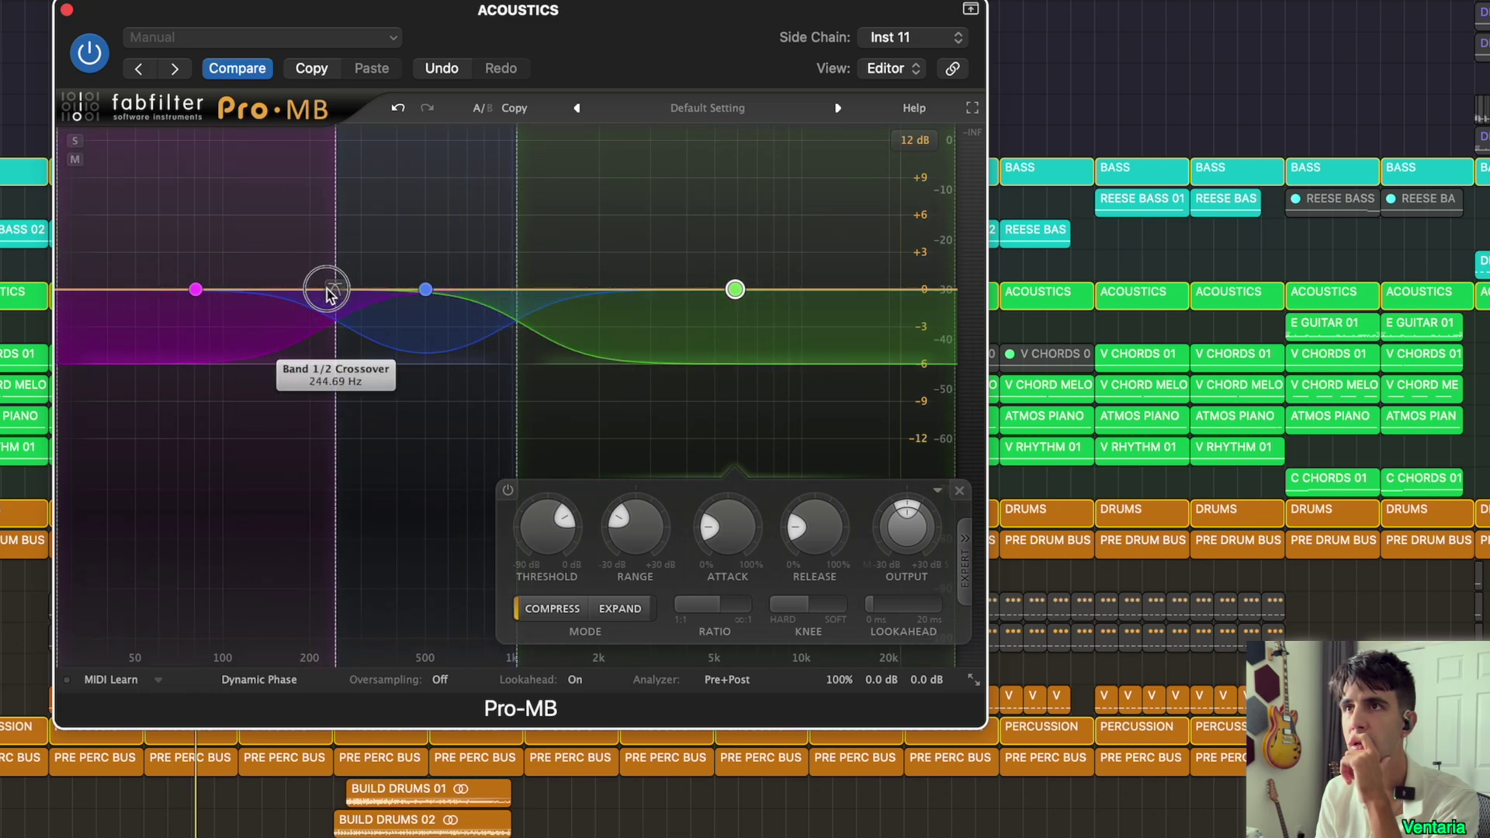
drag(515, 291, 602, 293)
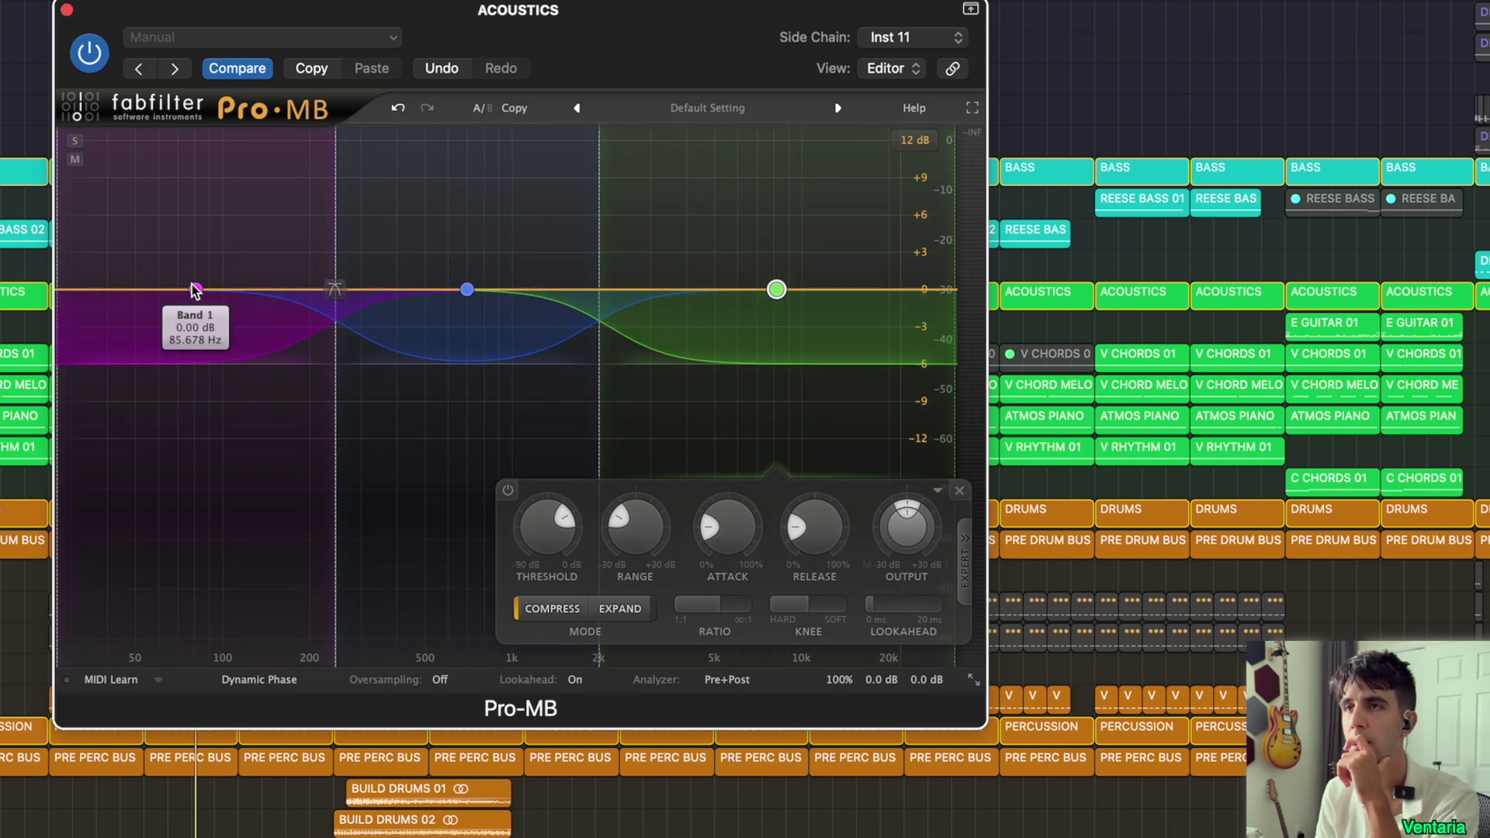
Step: Set the range of all three bands to -10 dB, and deepen band 1 to about -15 dB and band 2 to about -12 dB
drag(123, 471, 807, 260)
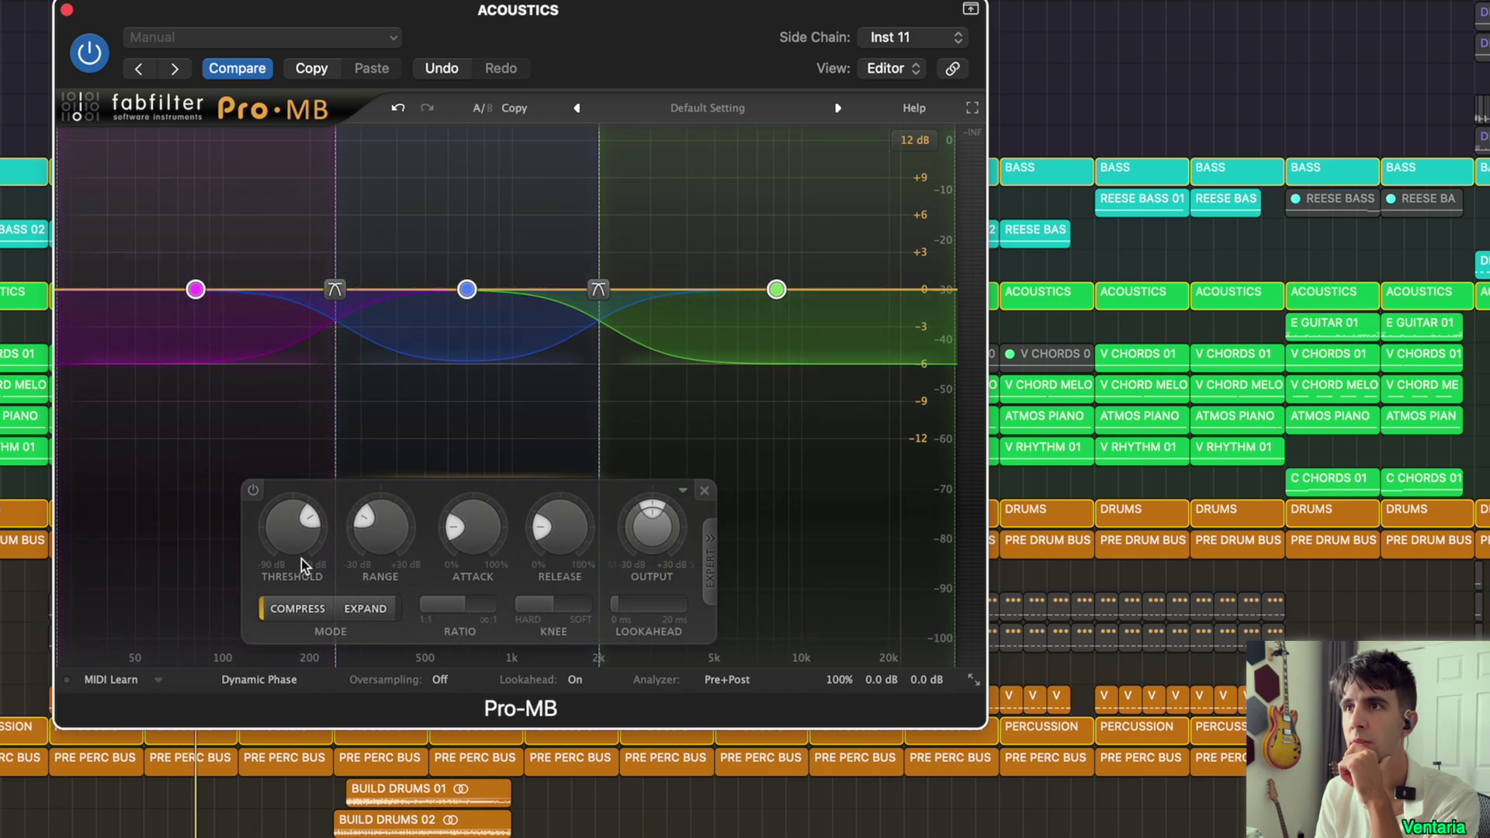
double_click(380, 541)
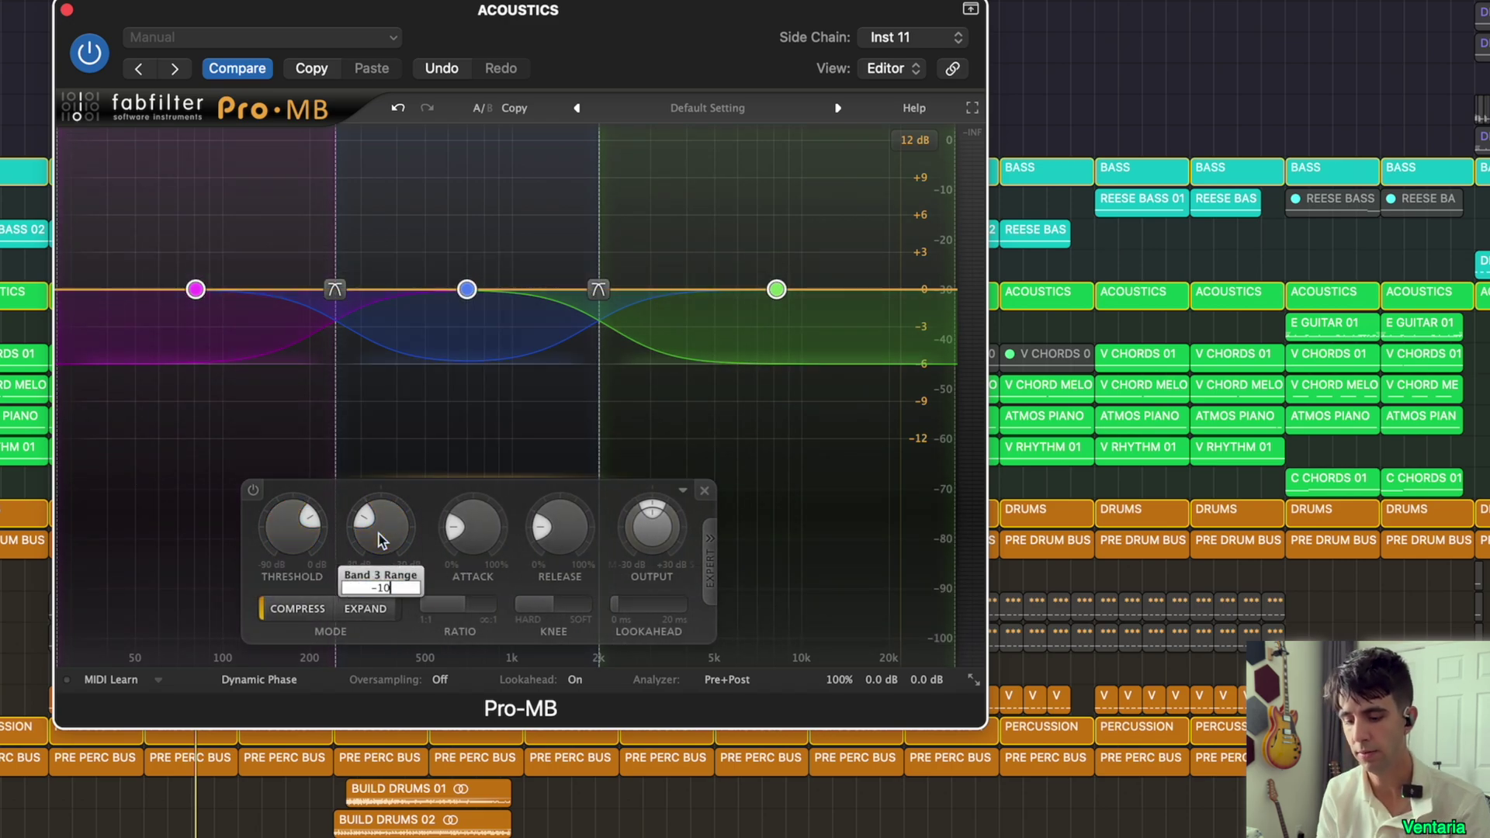
text(-10)
key(Return)
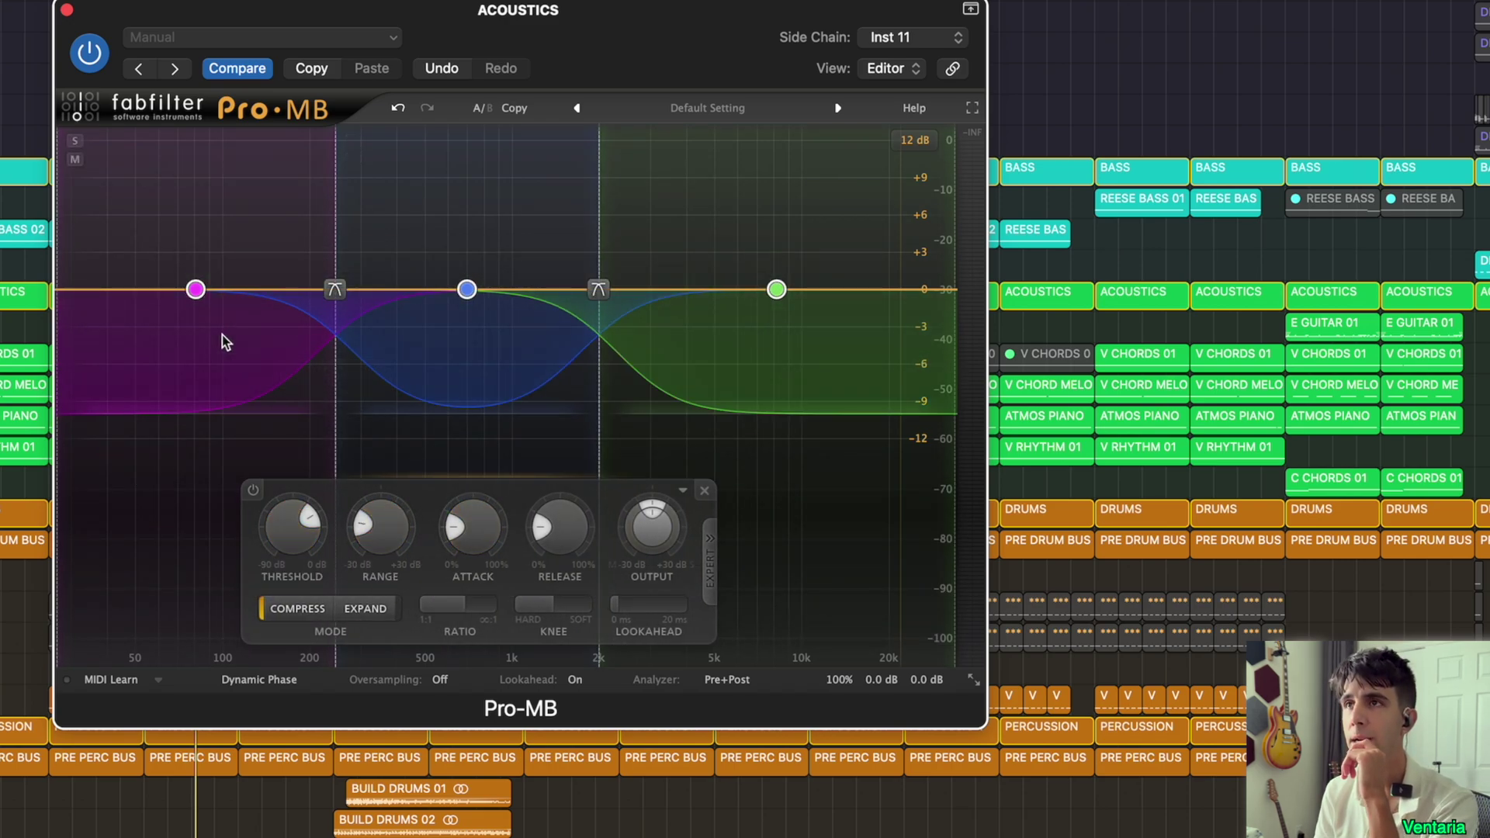
click(196, 289)
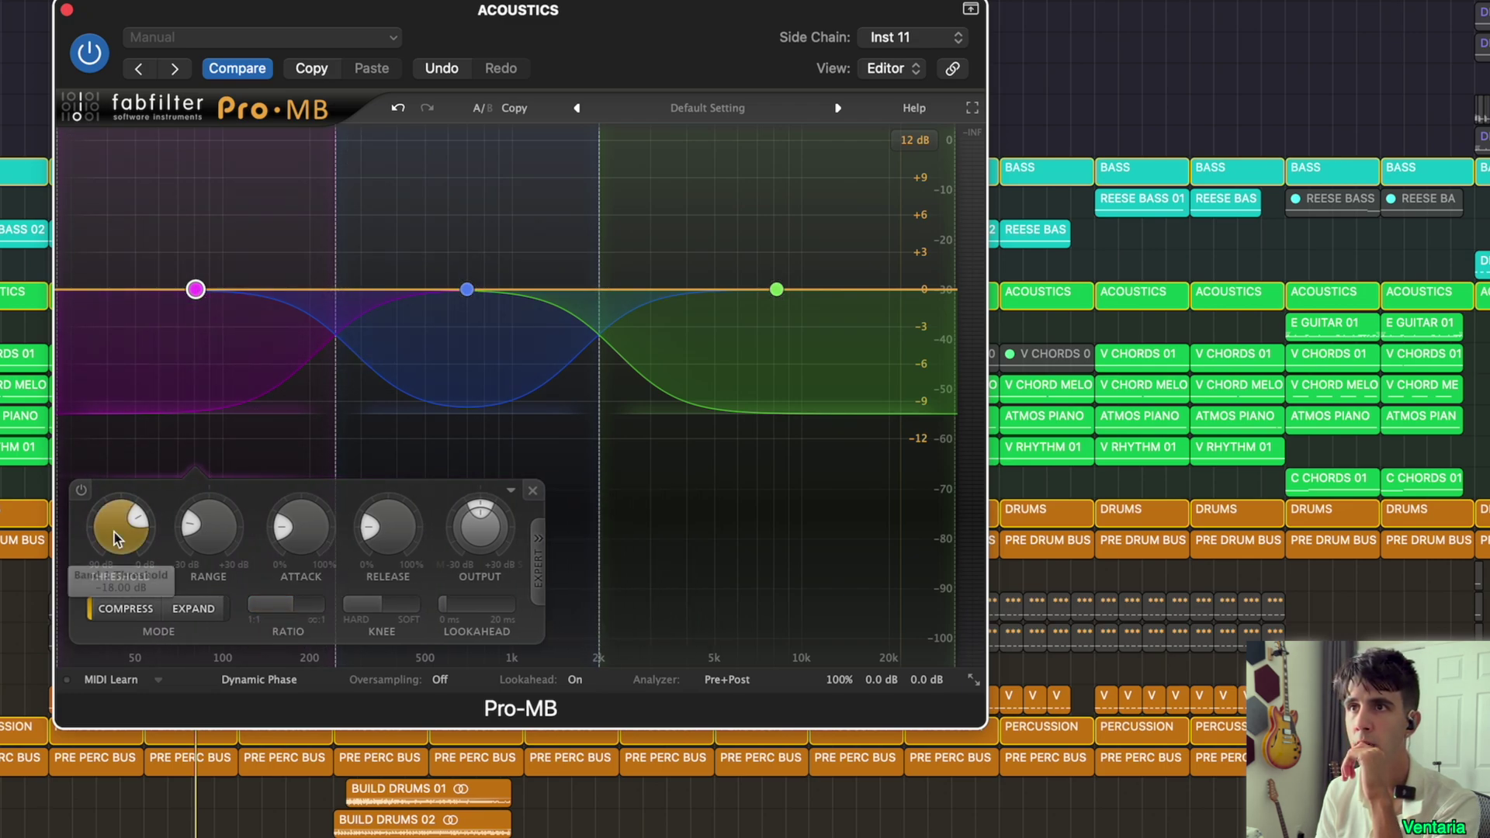
drag(206, 535, 205, 585)
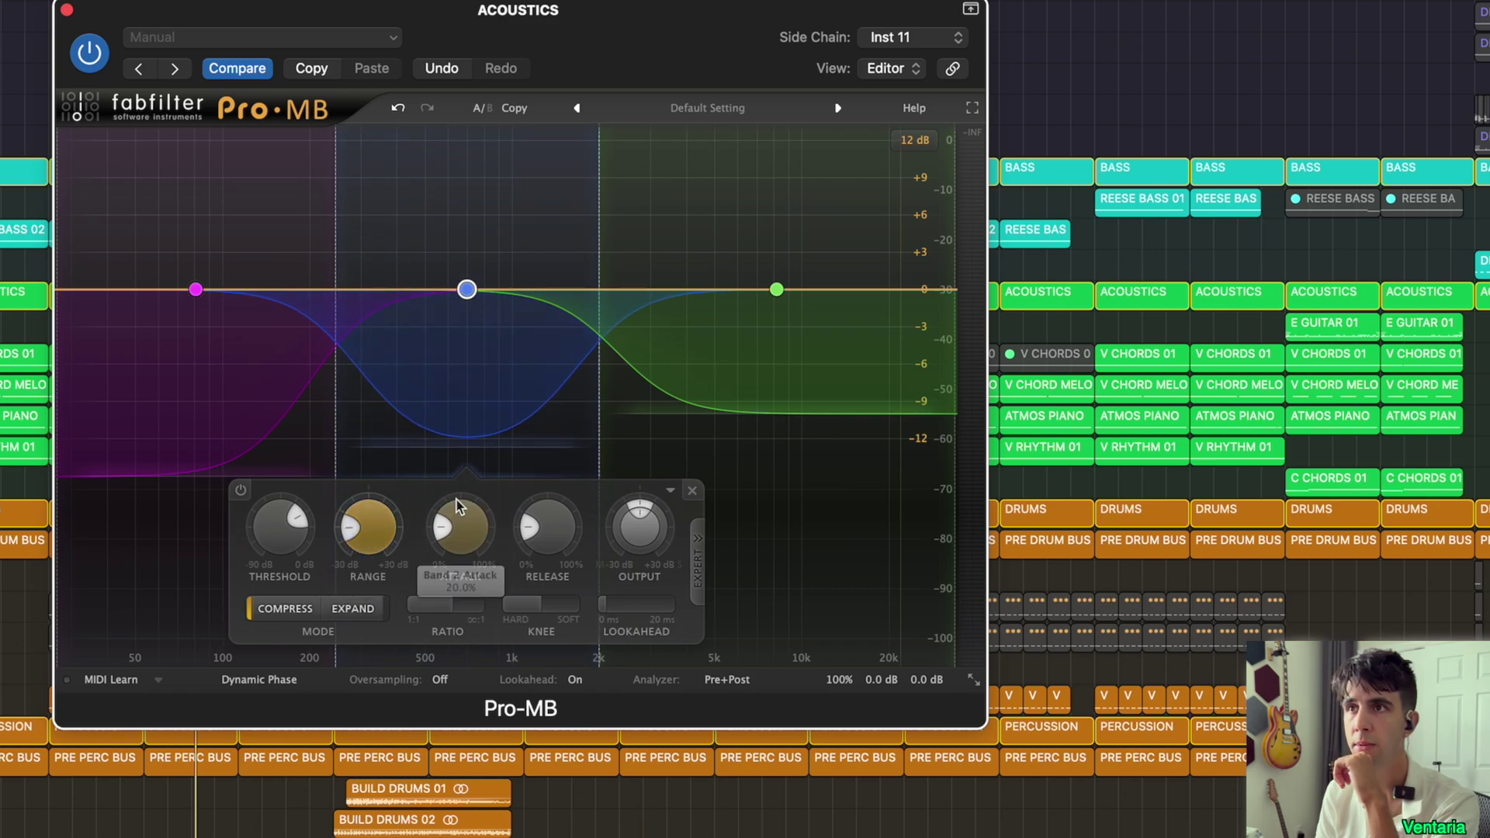
Step: Switch the side chain of all three Pro-MB bands to external in the expert settings
drag(99, 240, 793, 375)
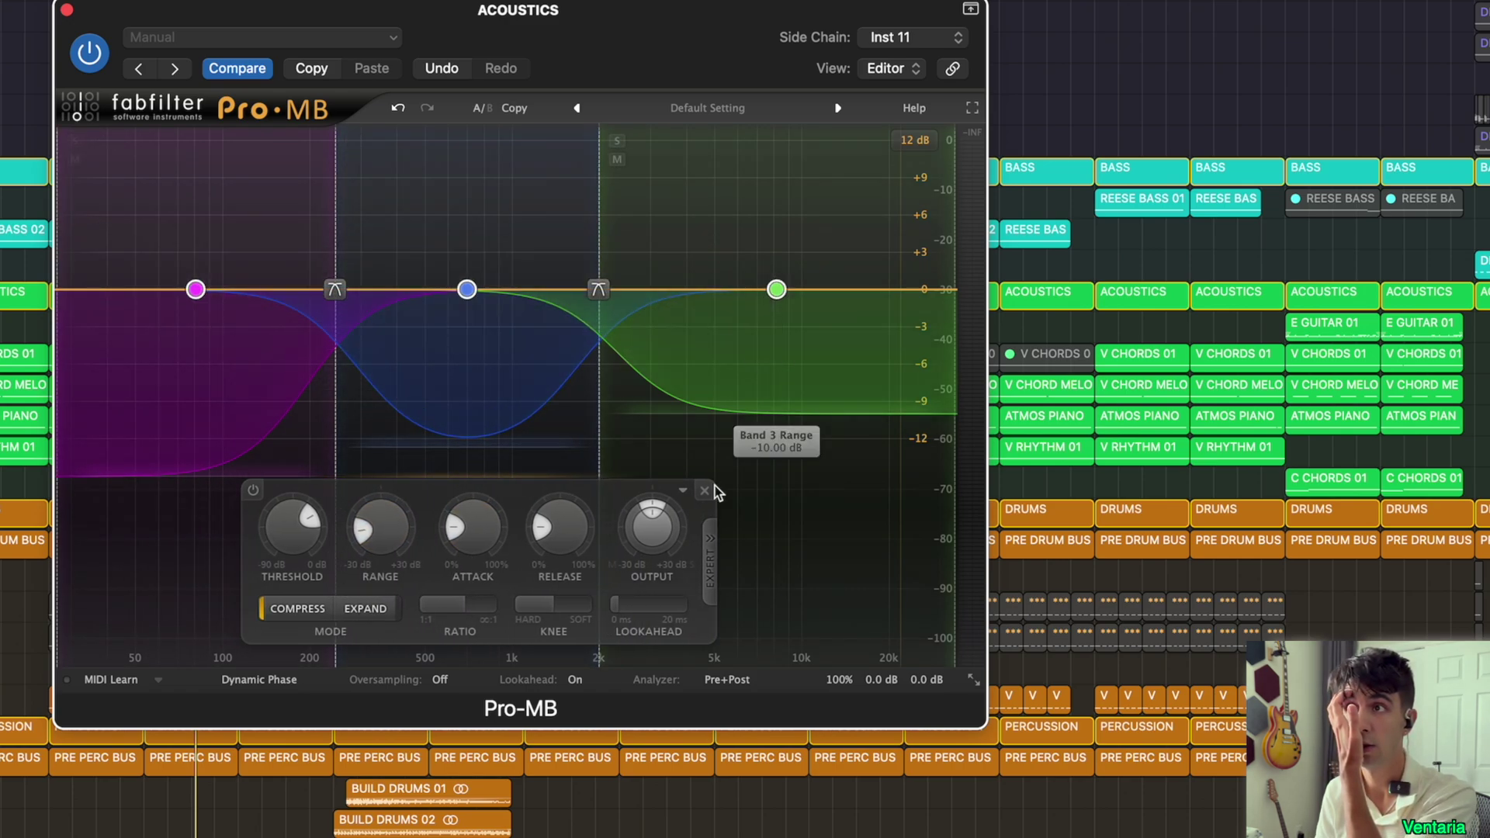
click(702, 541)
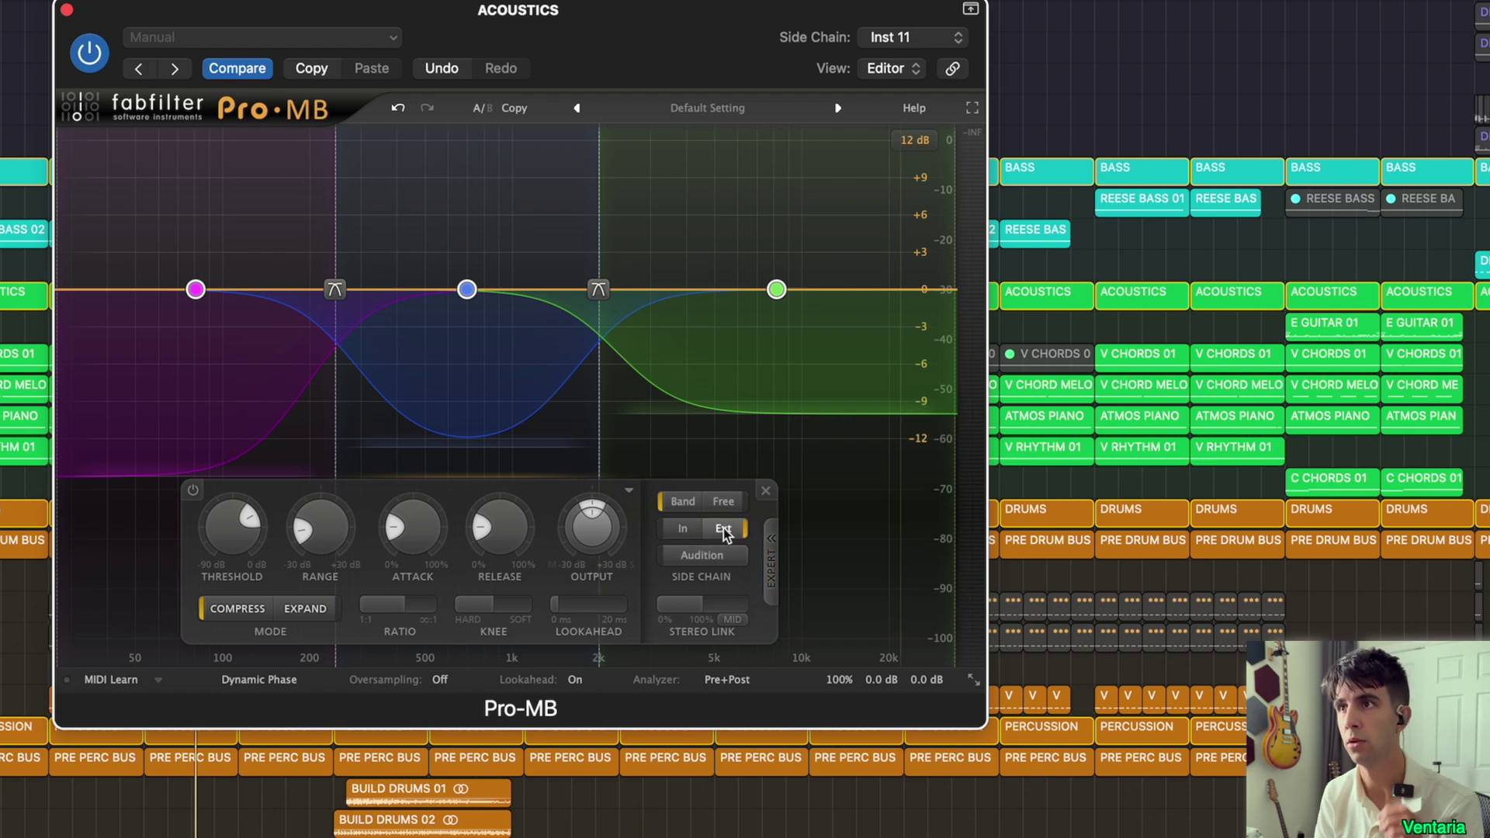
drag(625, 49, 731, 113)
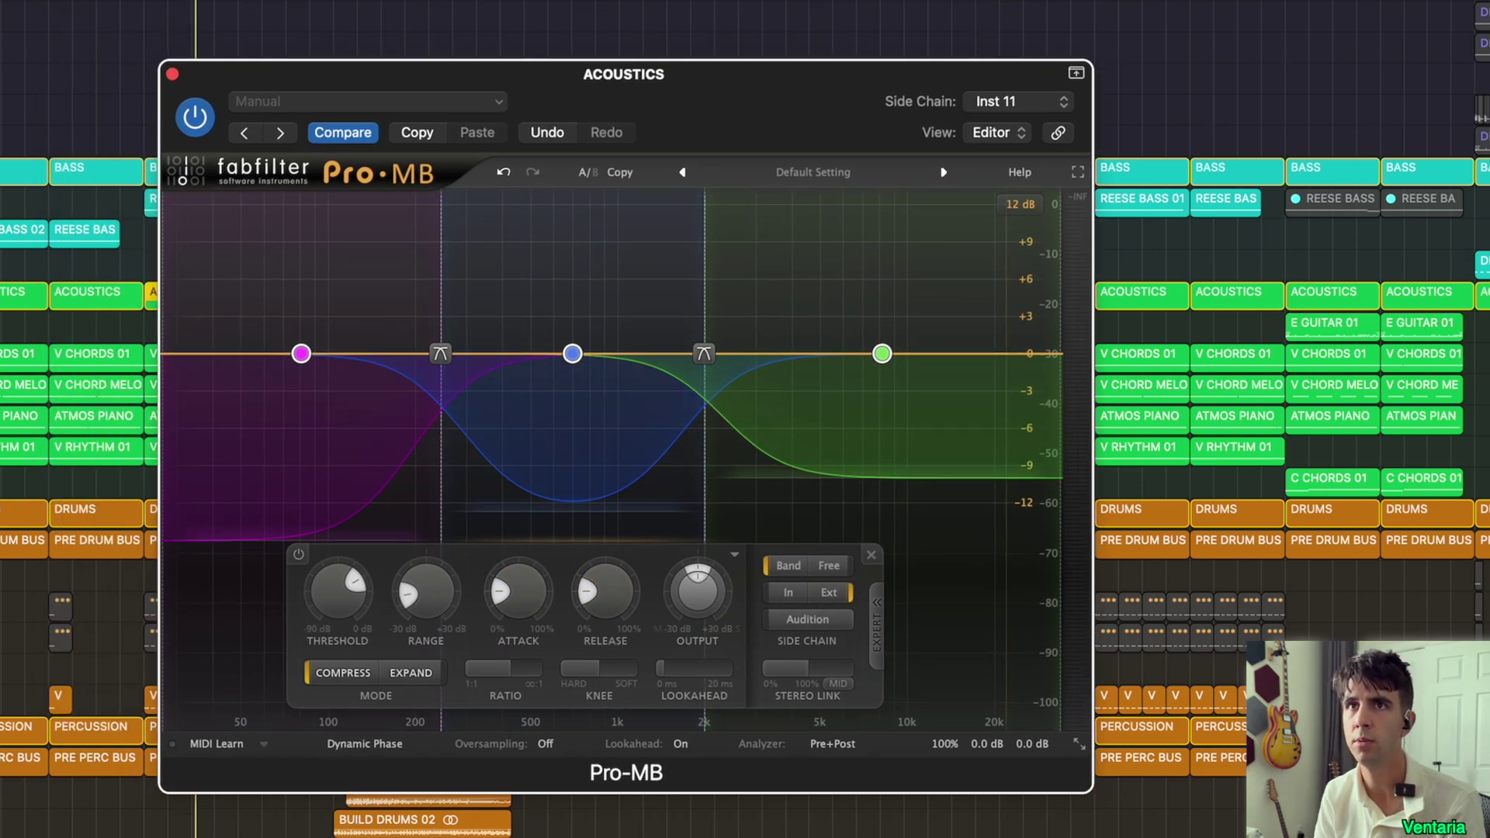
Step: Lower the thresholds of all three Pro-MB bands during playback, and bring band 1's threshold down close to its minimum
key(space)
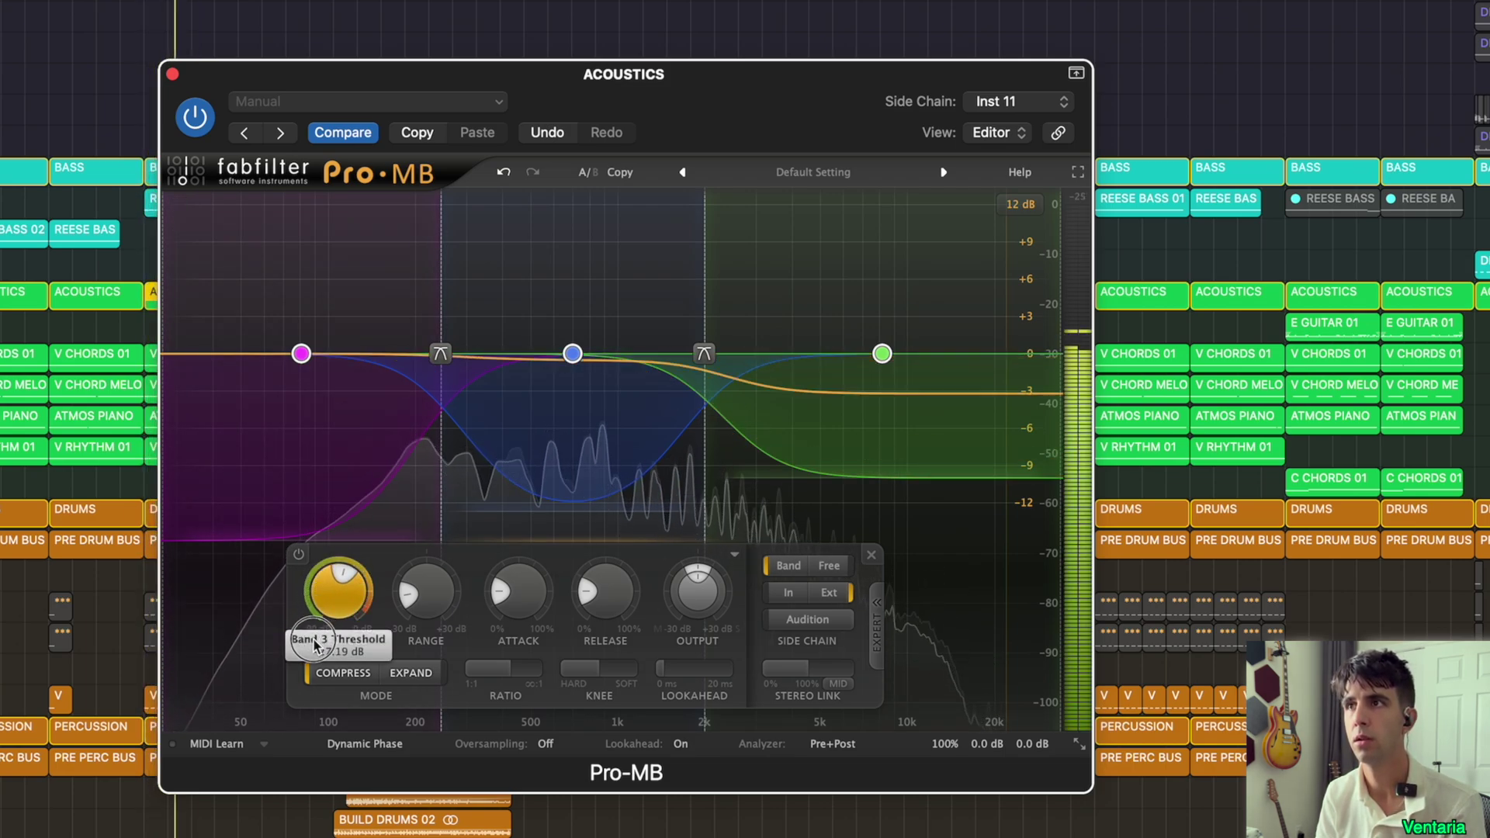
click(301, 354)
drag(226, 591, 189, 729)
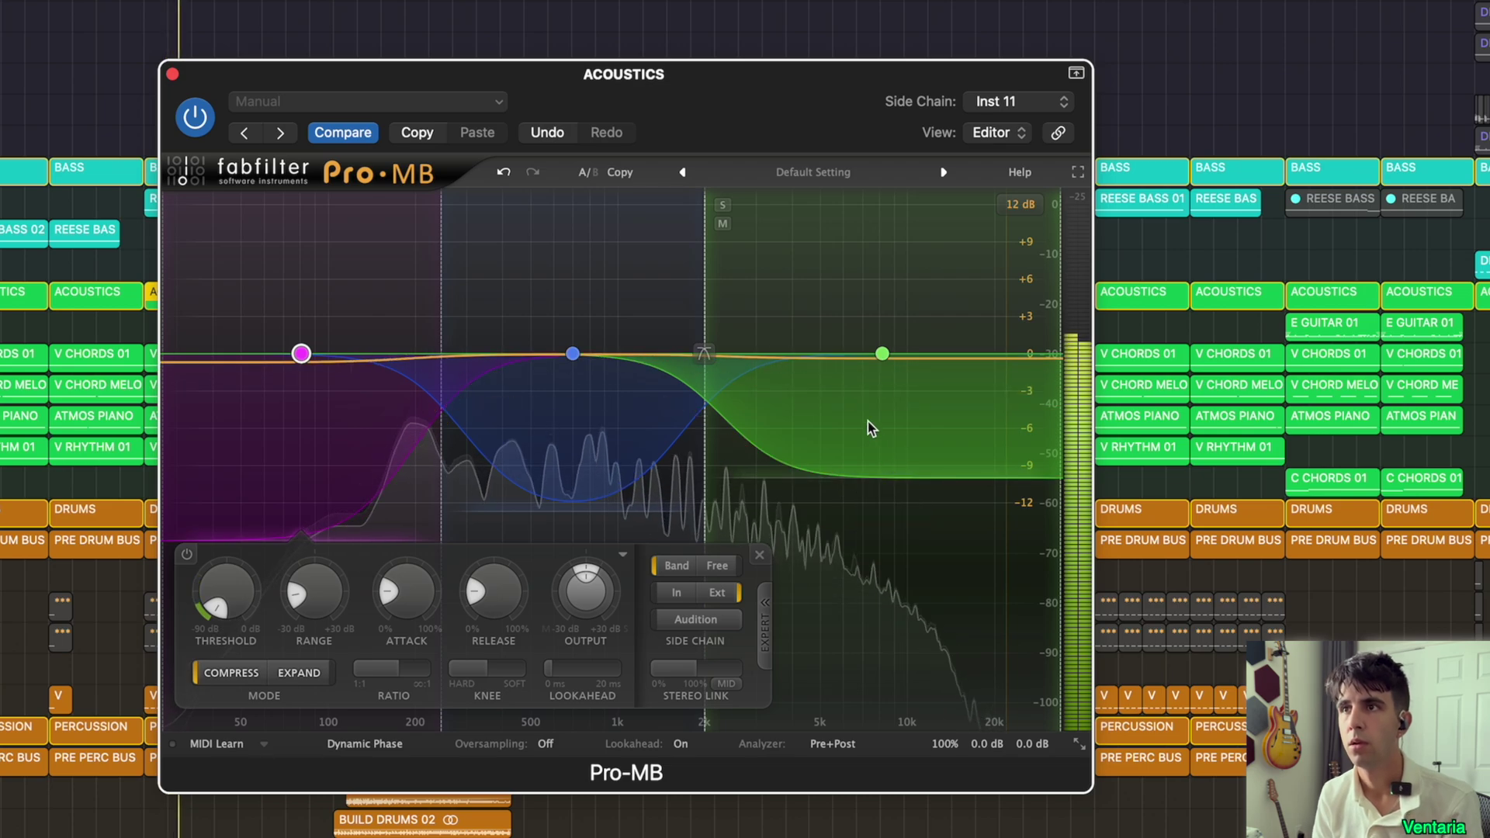
Step: Select all three Pro-MB bands and deepen their ranges together, bringing band 3's range to about -20 dB, then start playback
click(571, 354)
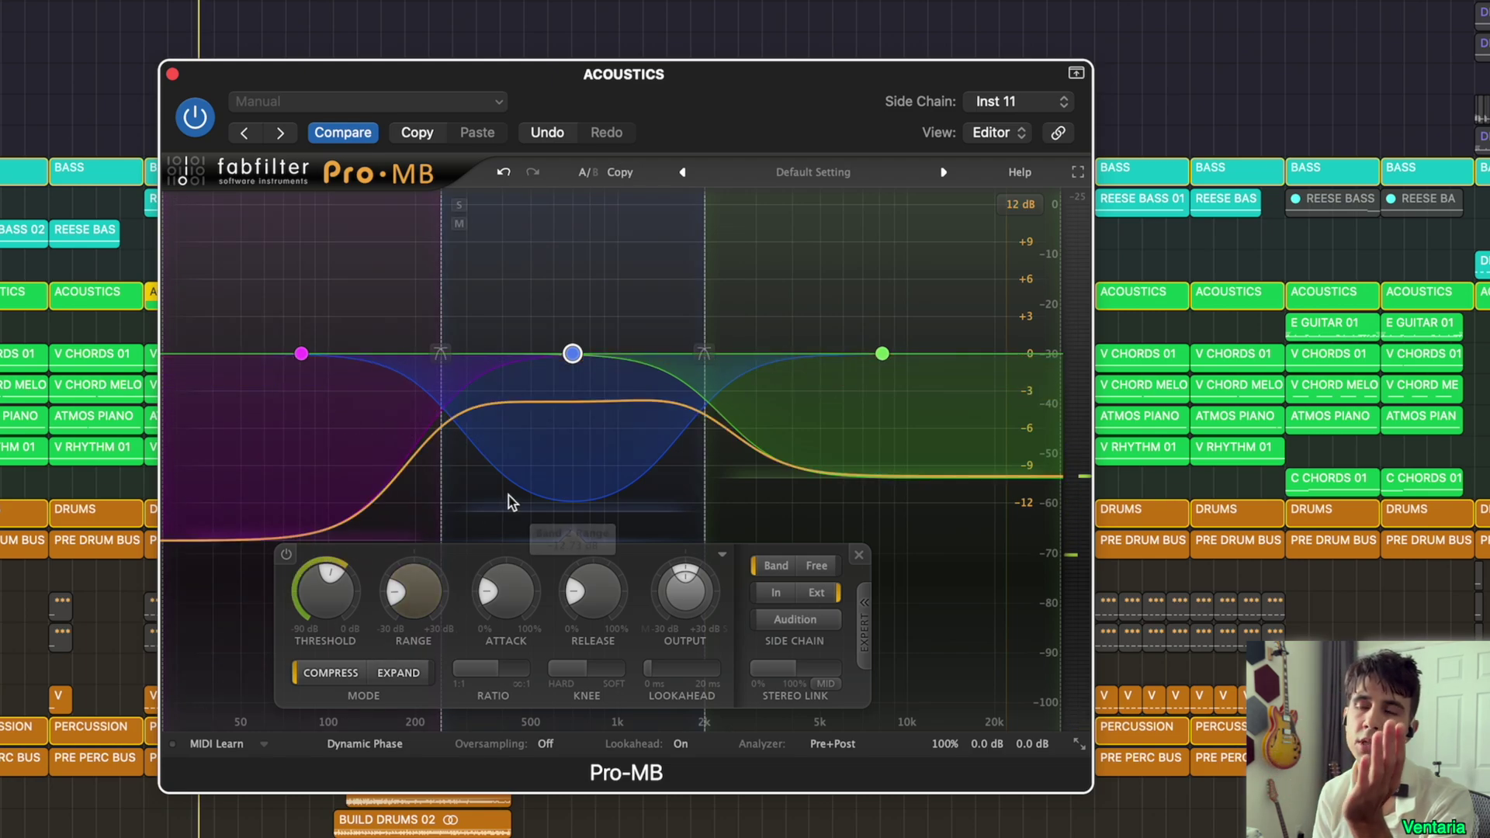
click(975, 592)
click(512, 370)
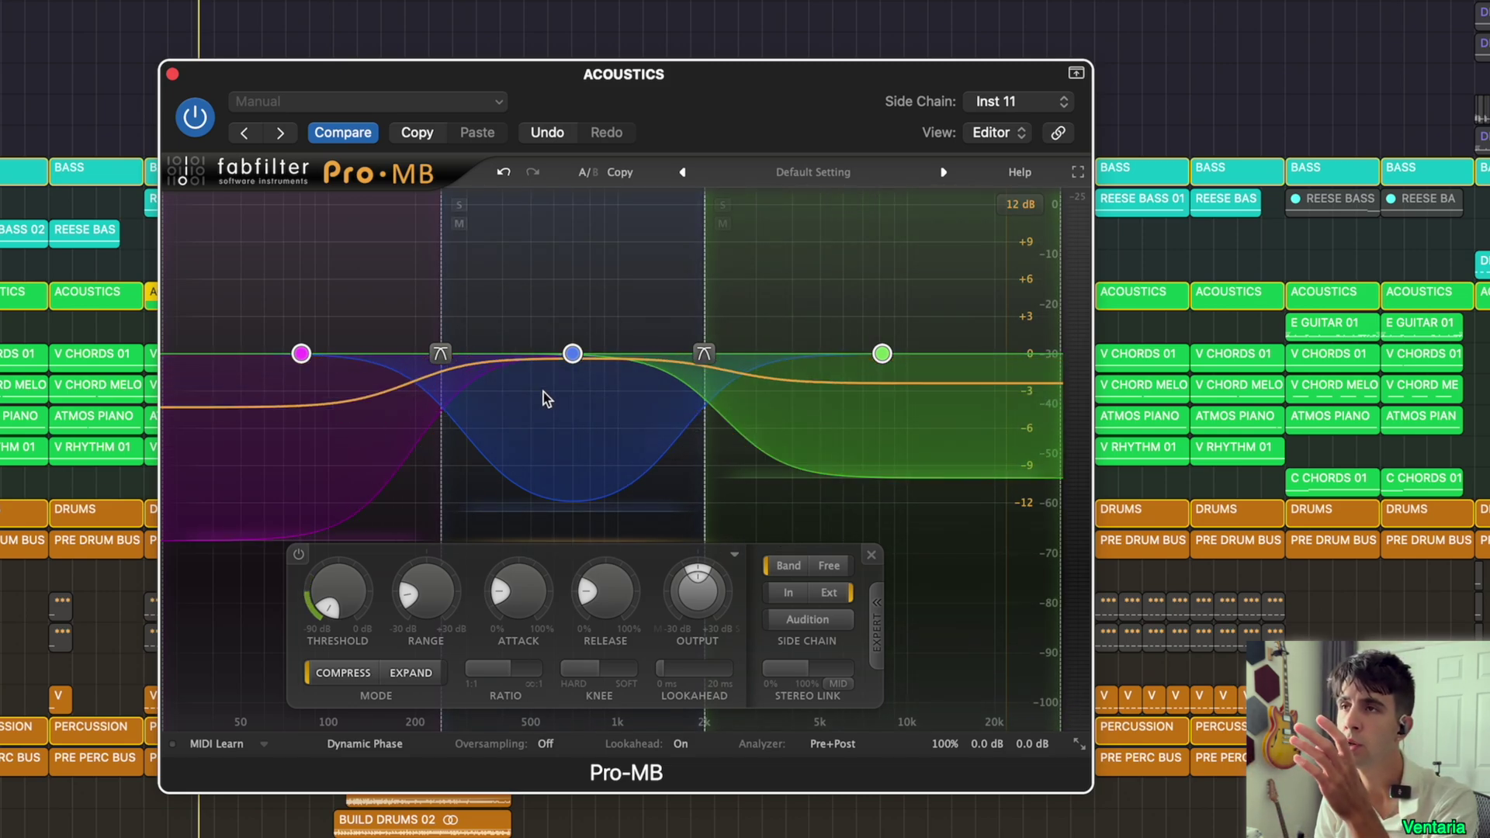
mouse_move(575, 371)
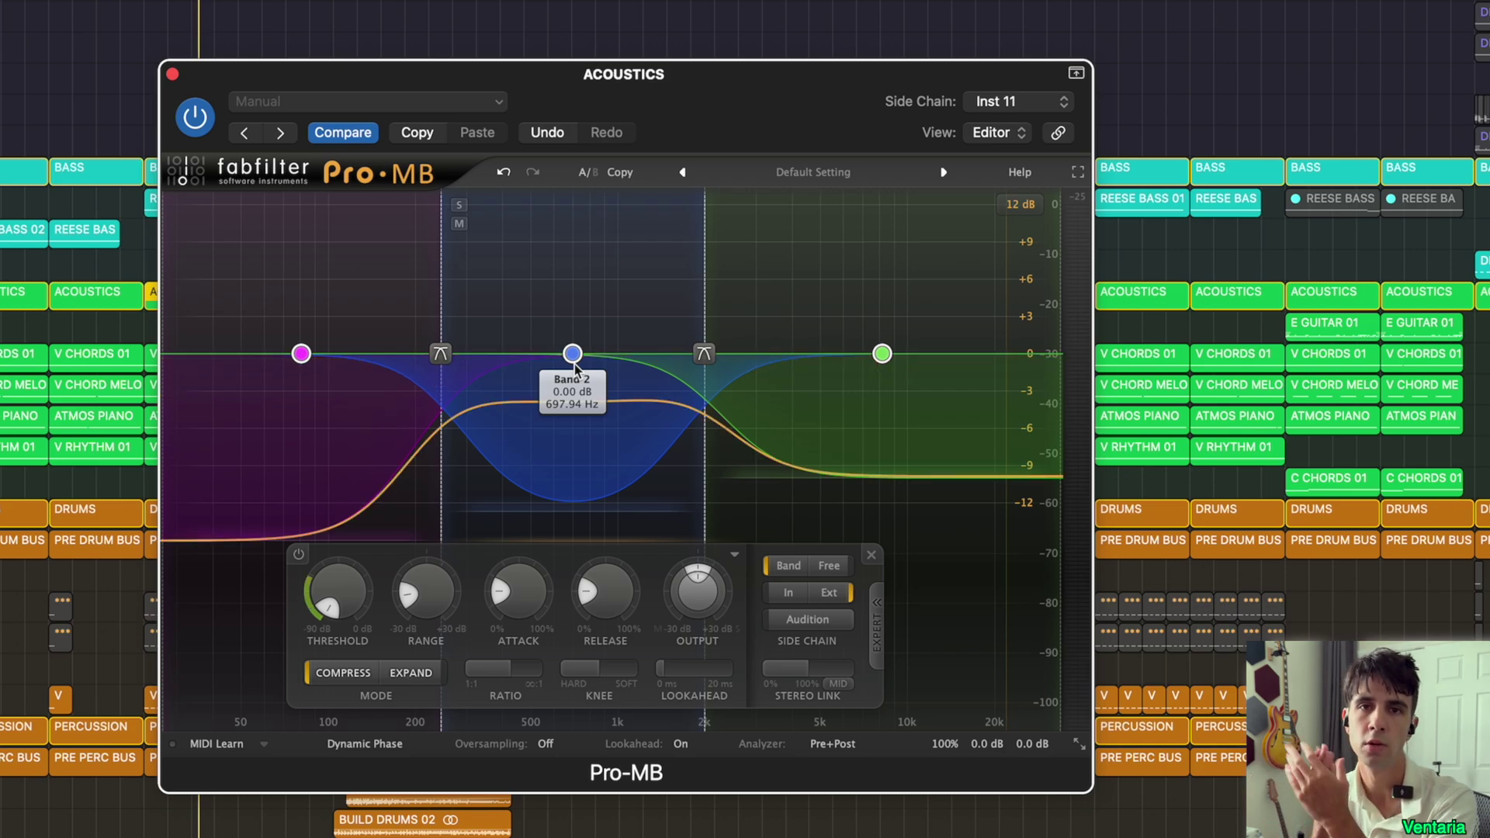
mouse_move(440, 608)
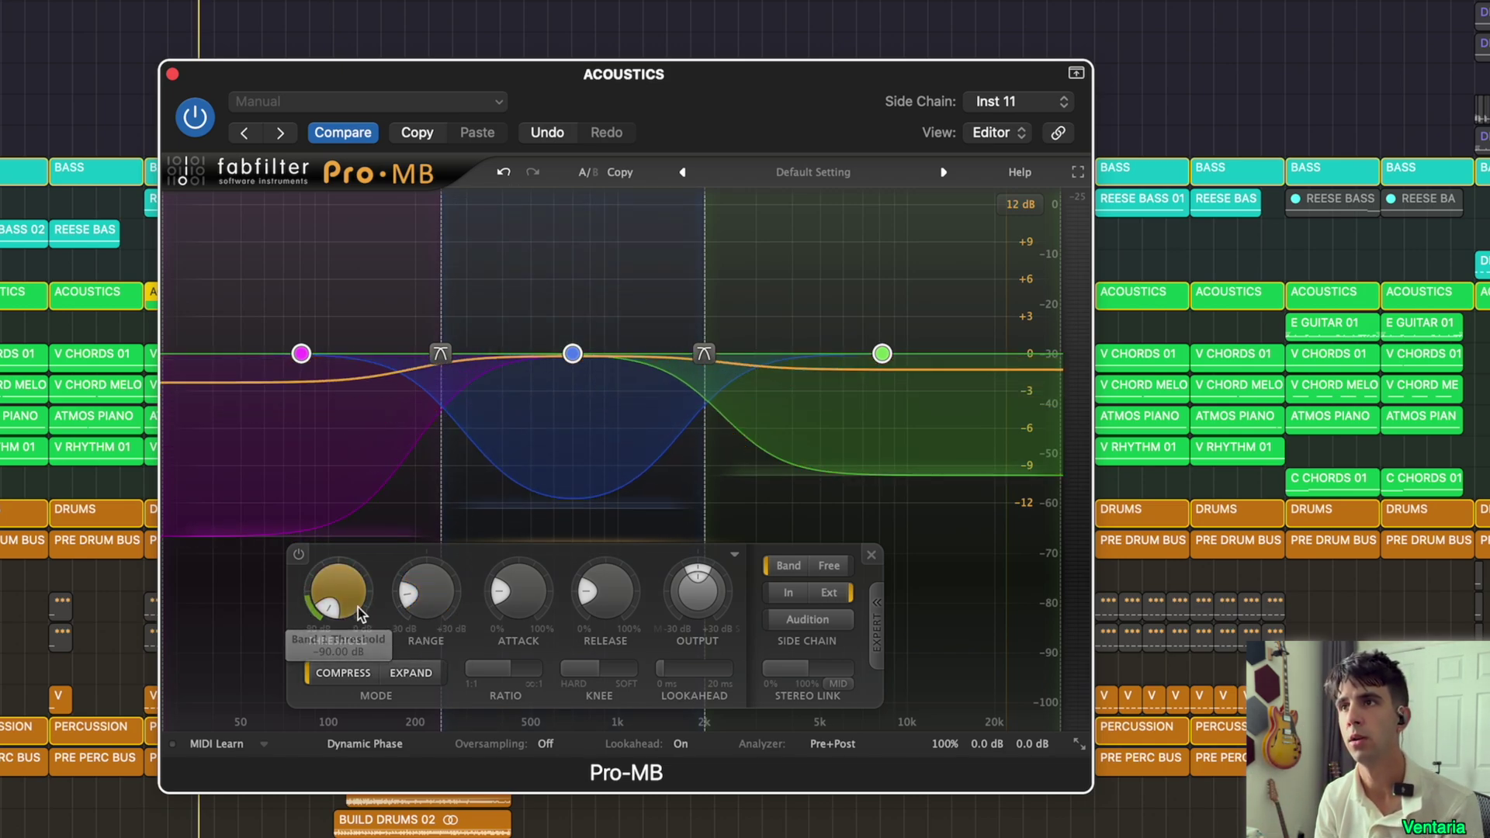
drag(419, 593, 425, 657)
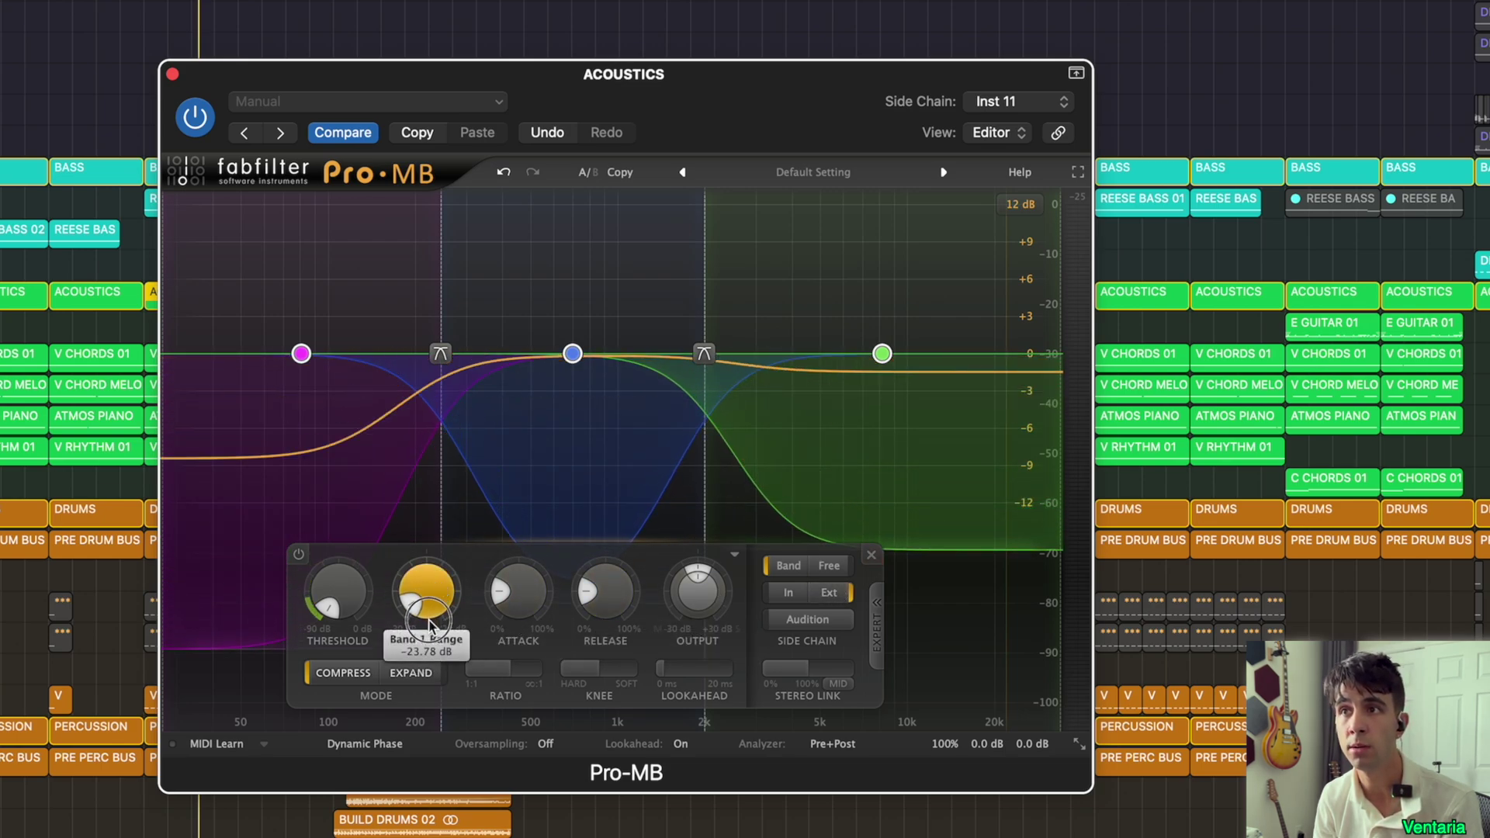
key(space)
drag(415, 615, 424, 620)
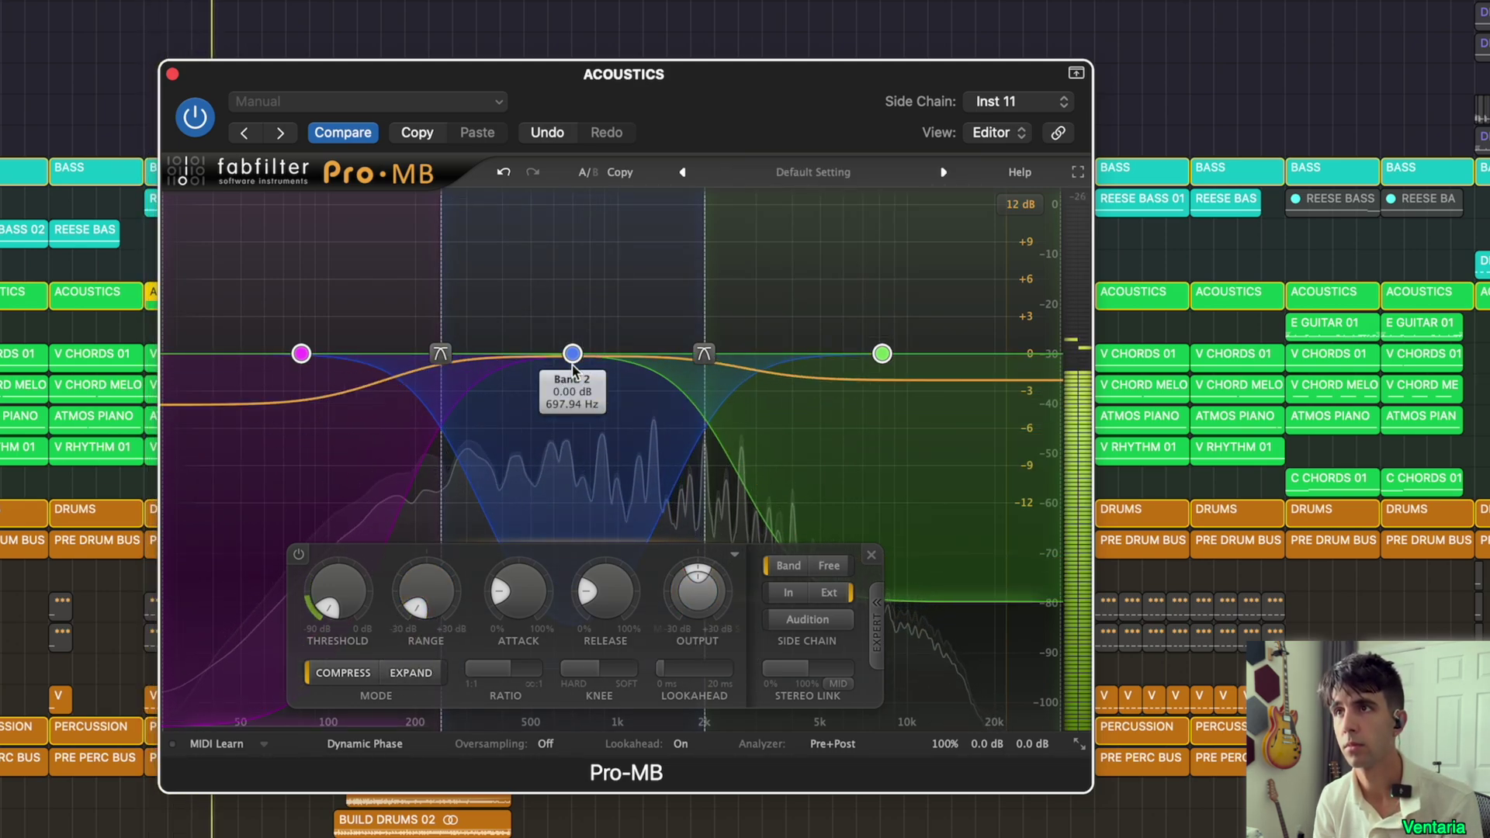
Step: Lower band 2's threshold and reduce band 3's range to about -9 dB
drag(335, 594, 301, 687)
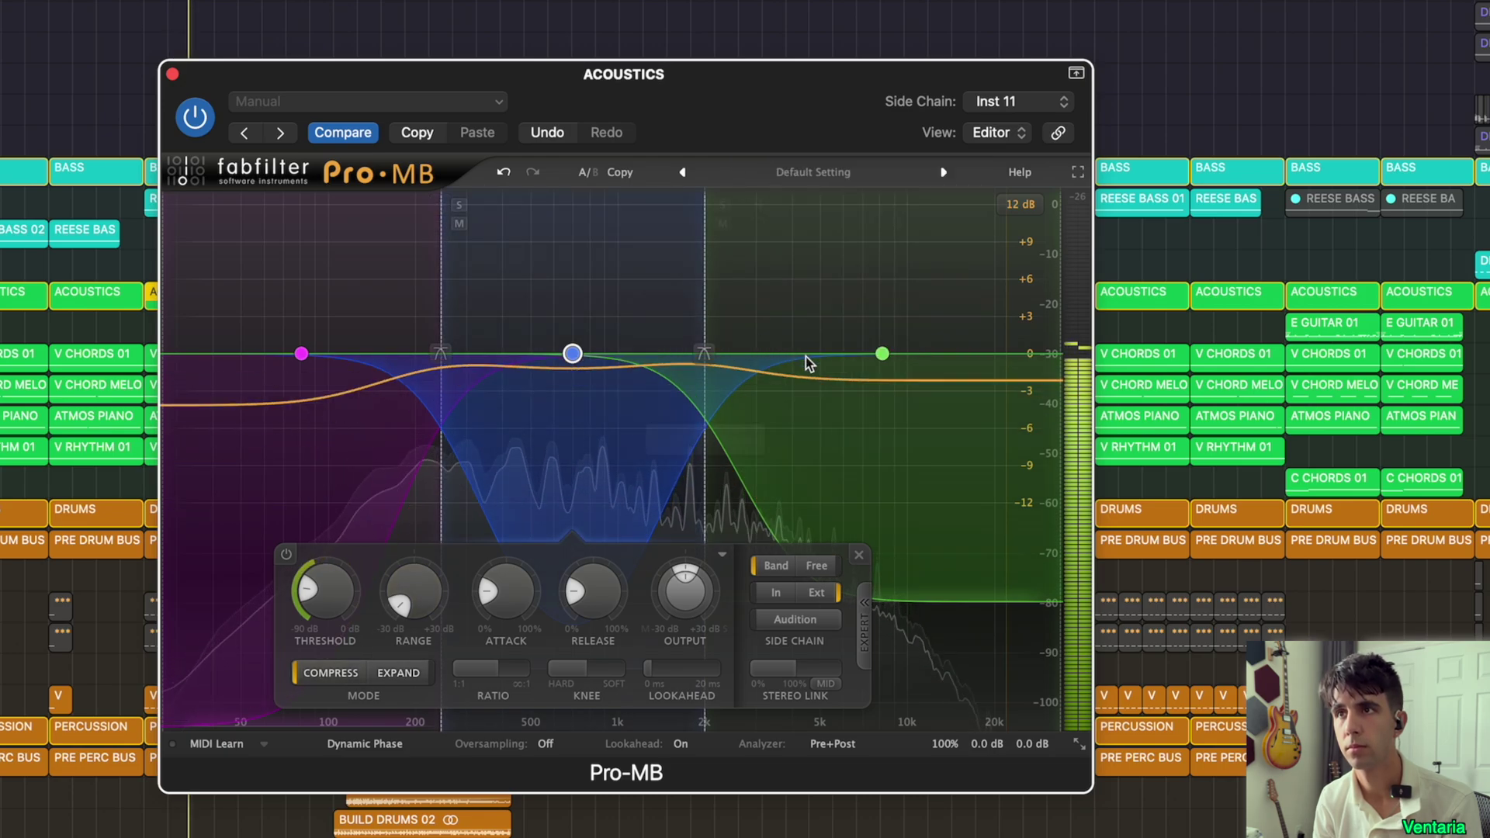
click(881, 354)
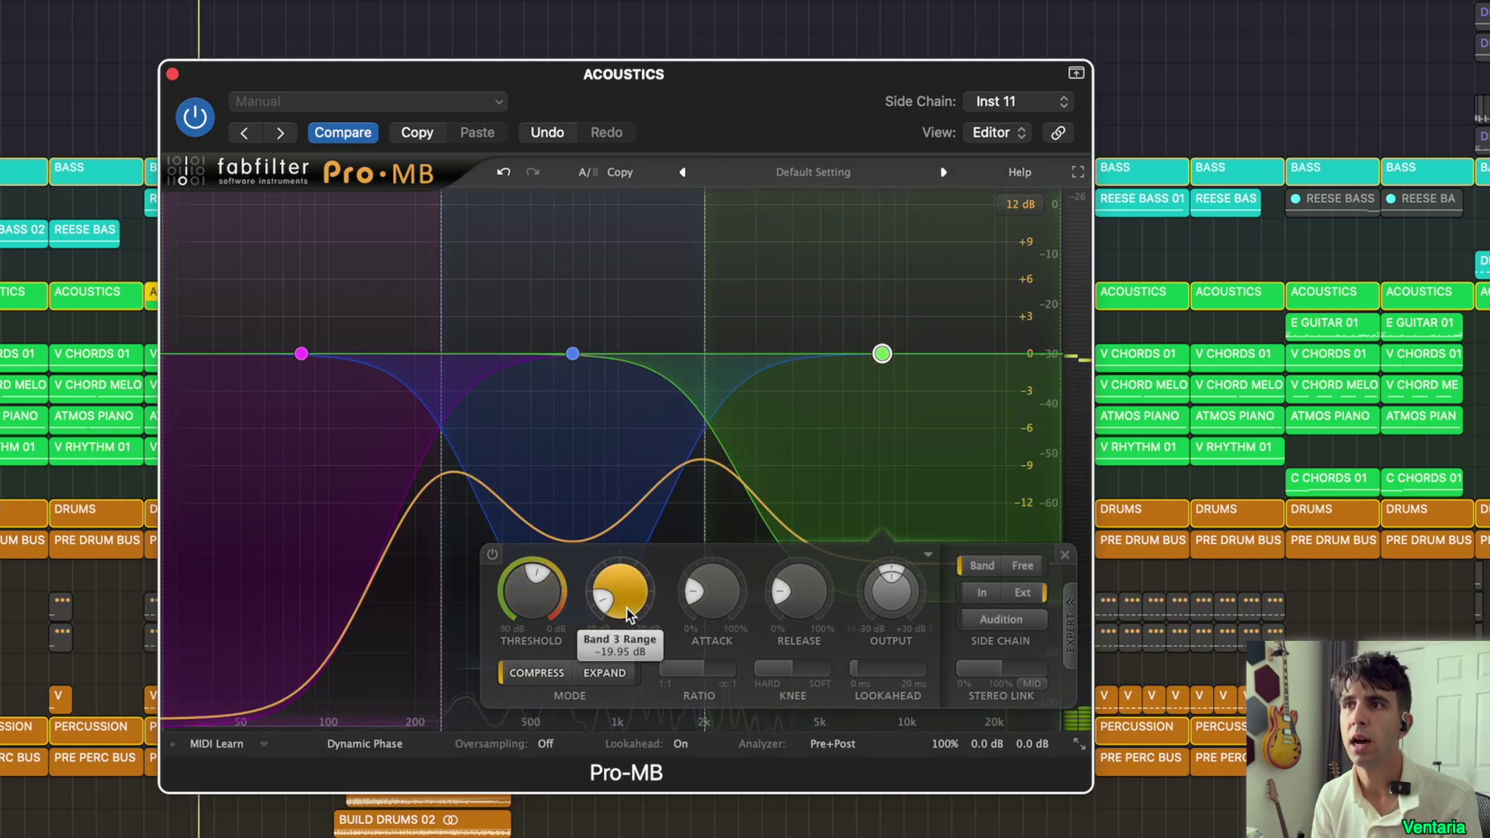
drag(627, 613, 635, 561)
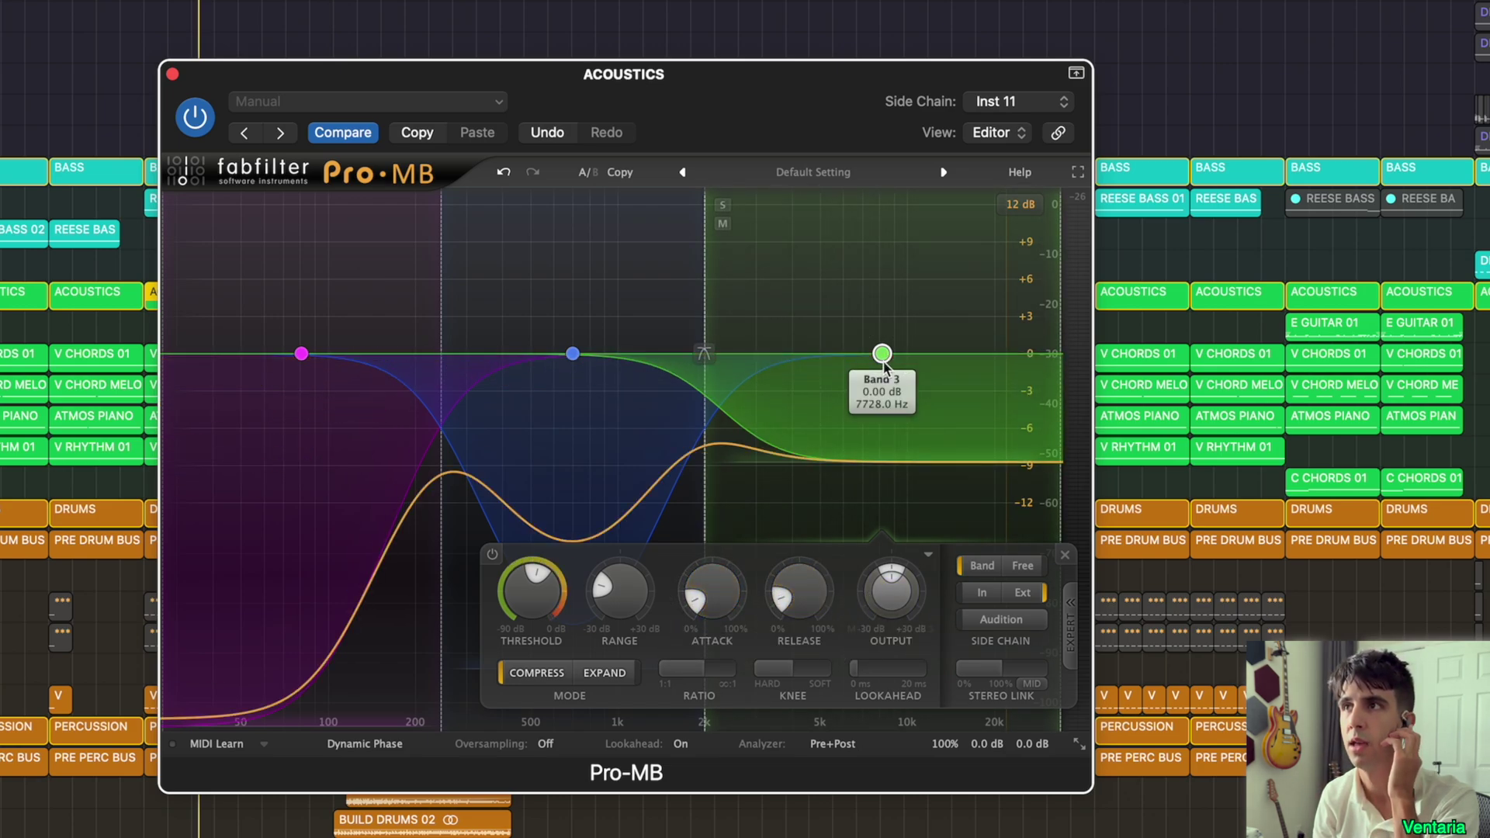
Step: Set band 2's attack to about 13% and lengthen band 1's release
click(573, 354)
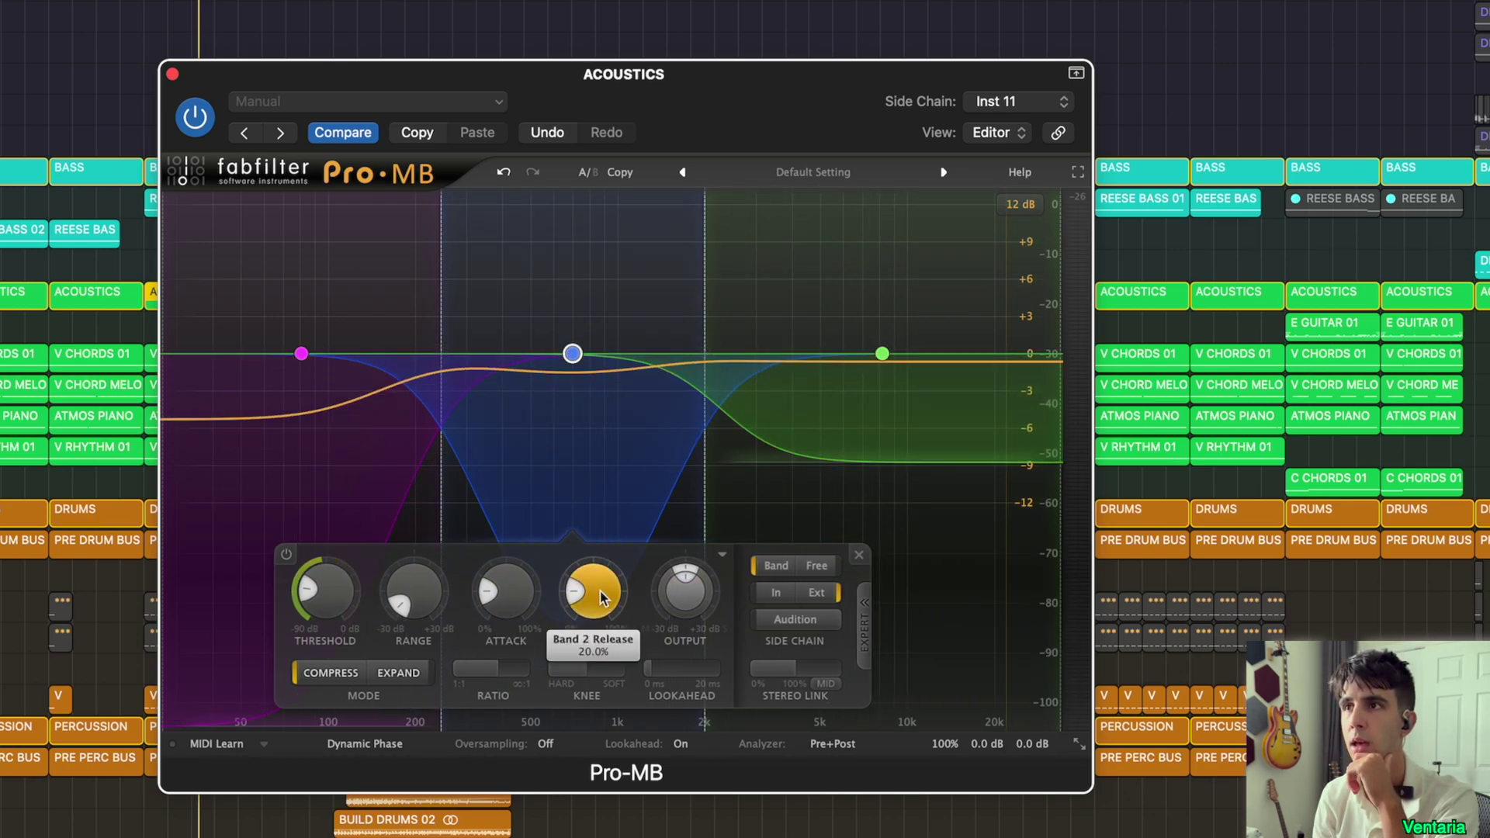
drag(505, 632, 493, 656)
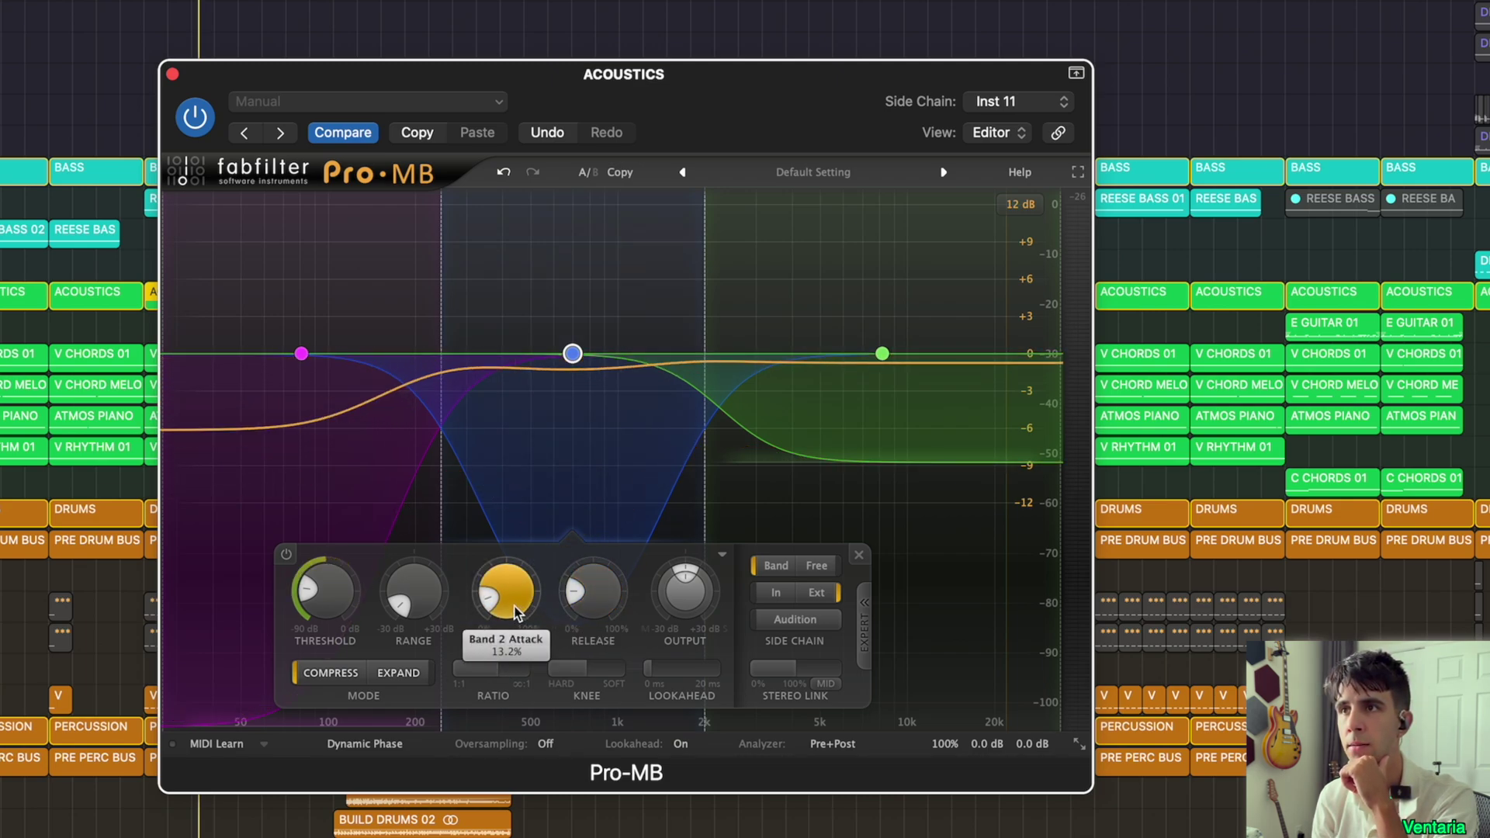
click(301, 353)
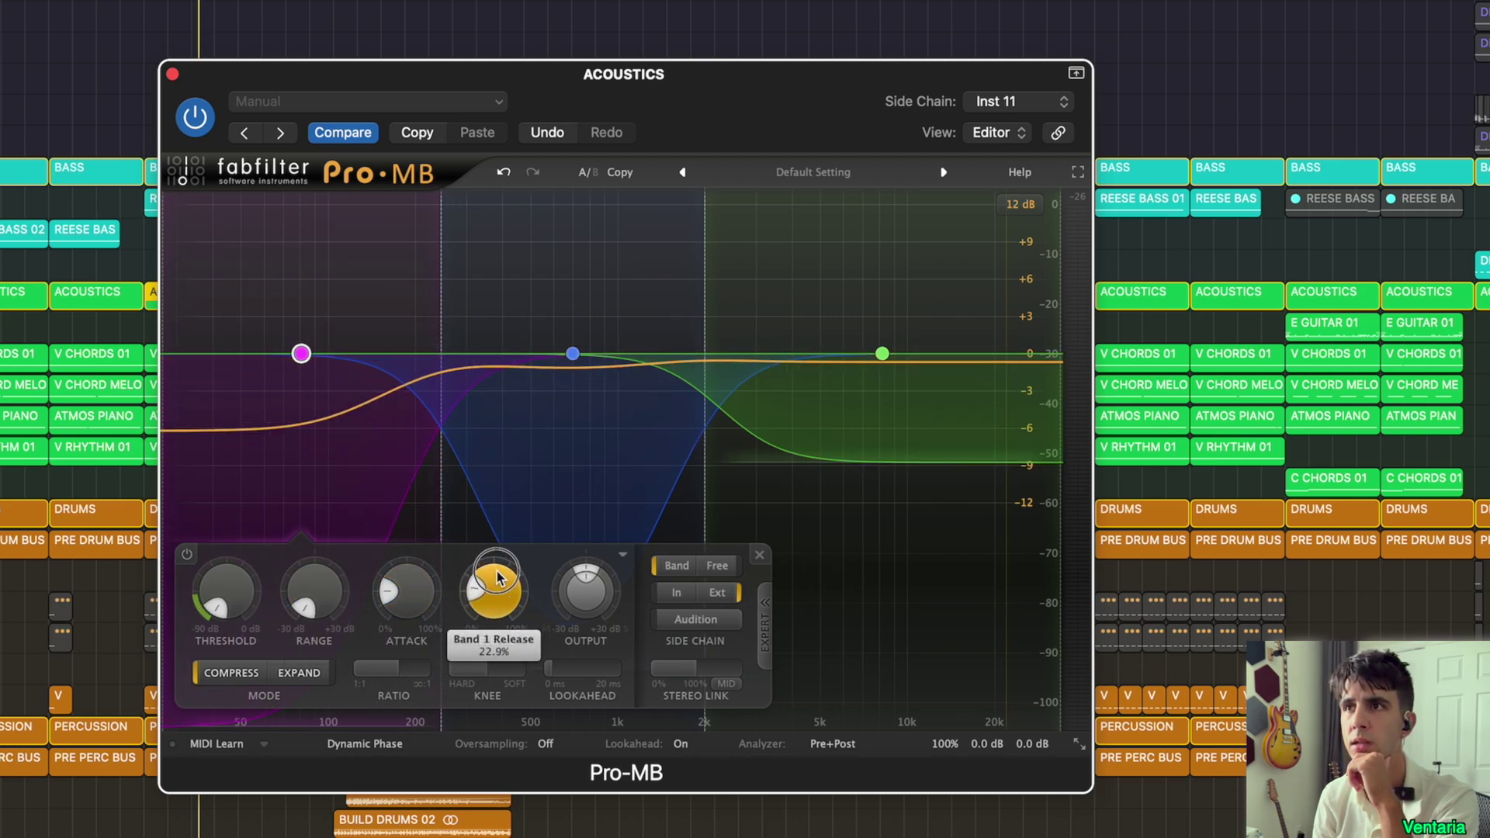
drag(496, 577, 514, 517)
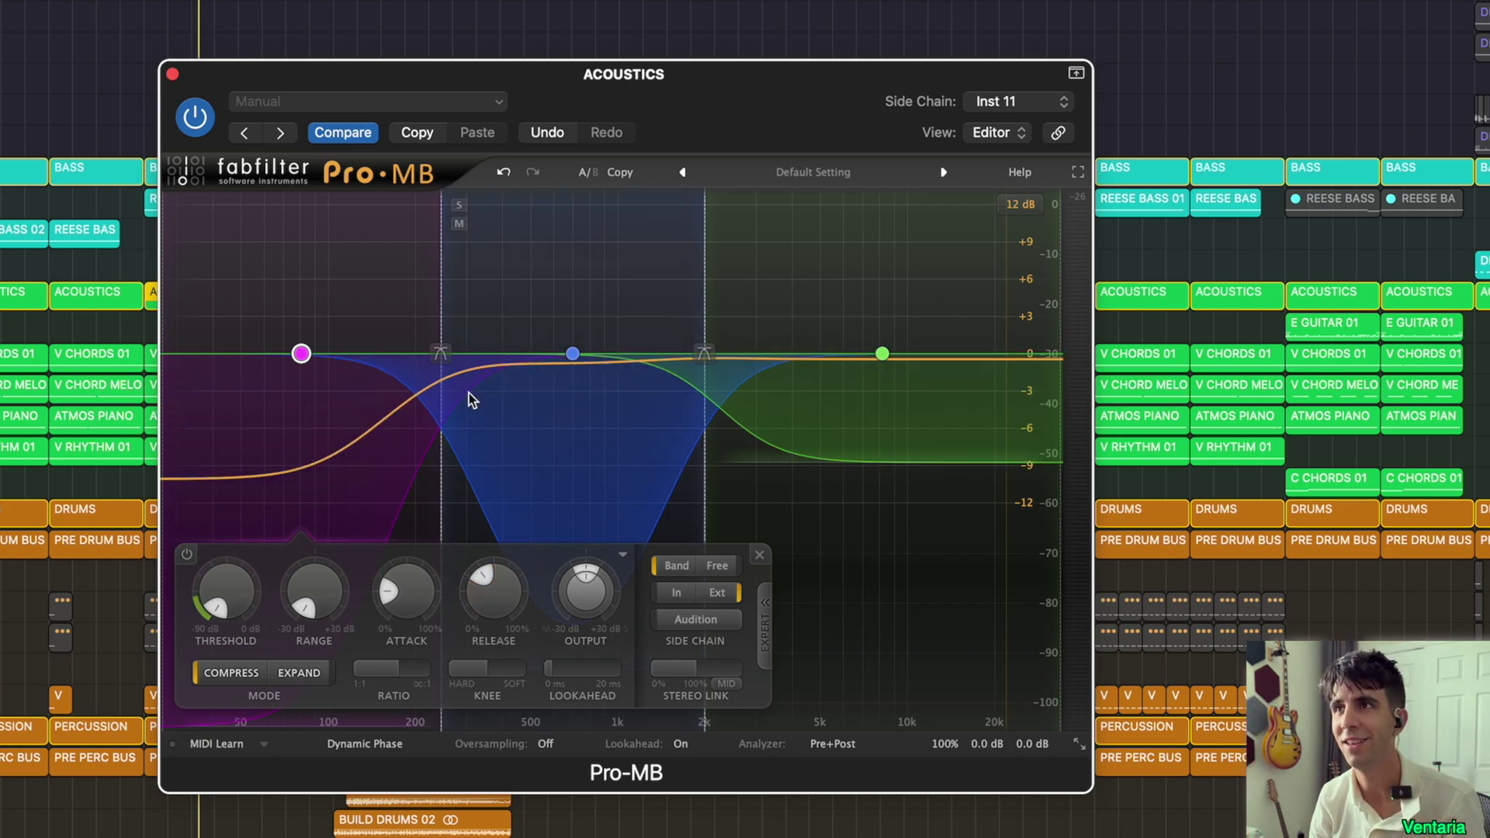
Step: Reduce band 1's range to about -20 dB and make band 2's range shallower during playback, ending with playback stopped
drag(411, 77, 964, 275)
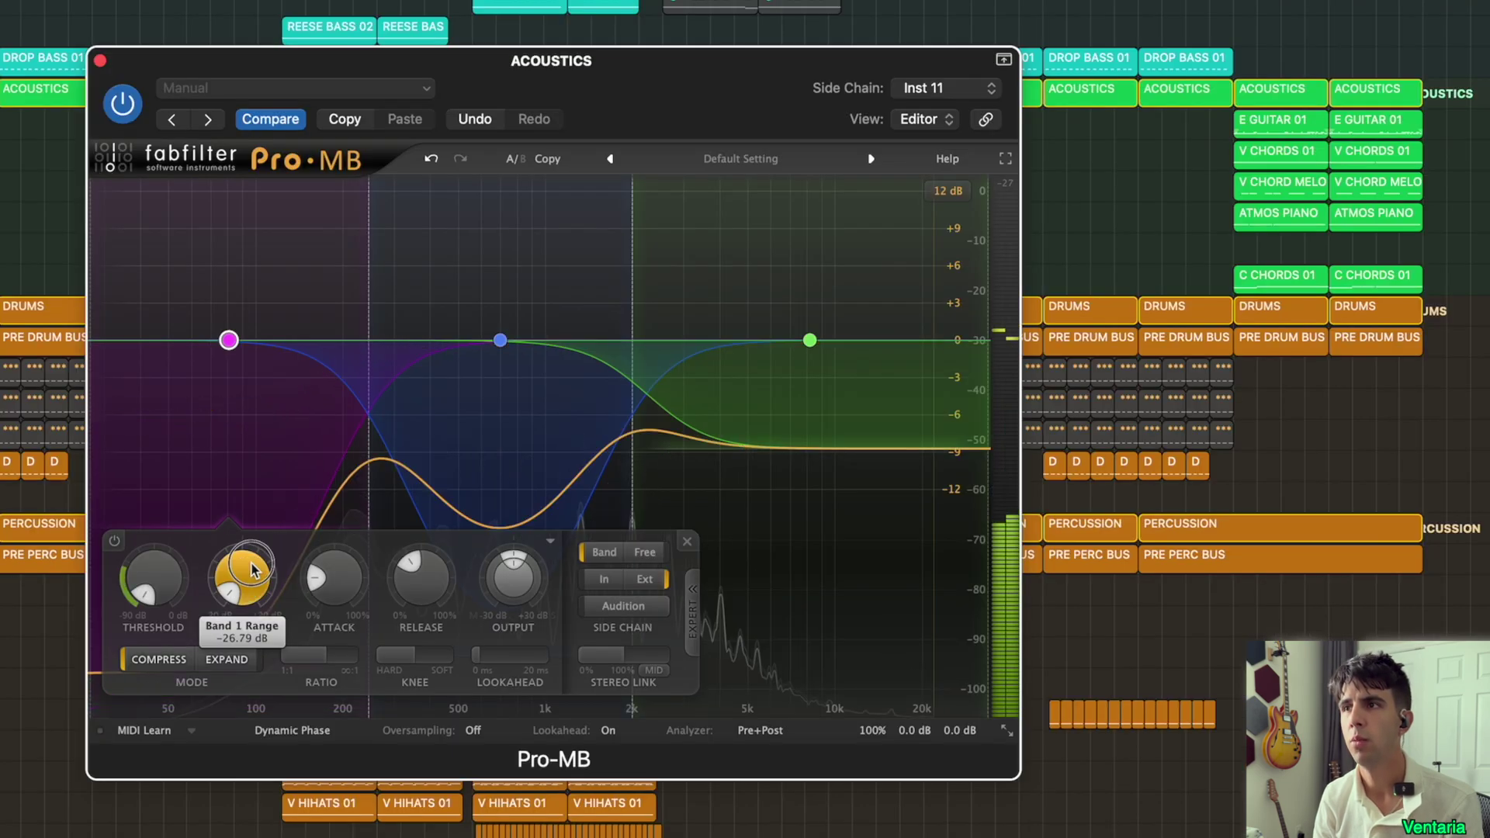
drag(850, 517, 853, 495)
drag(256, 544, 259, 522)
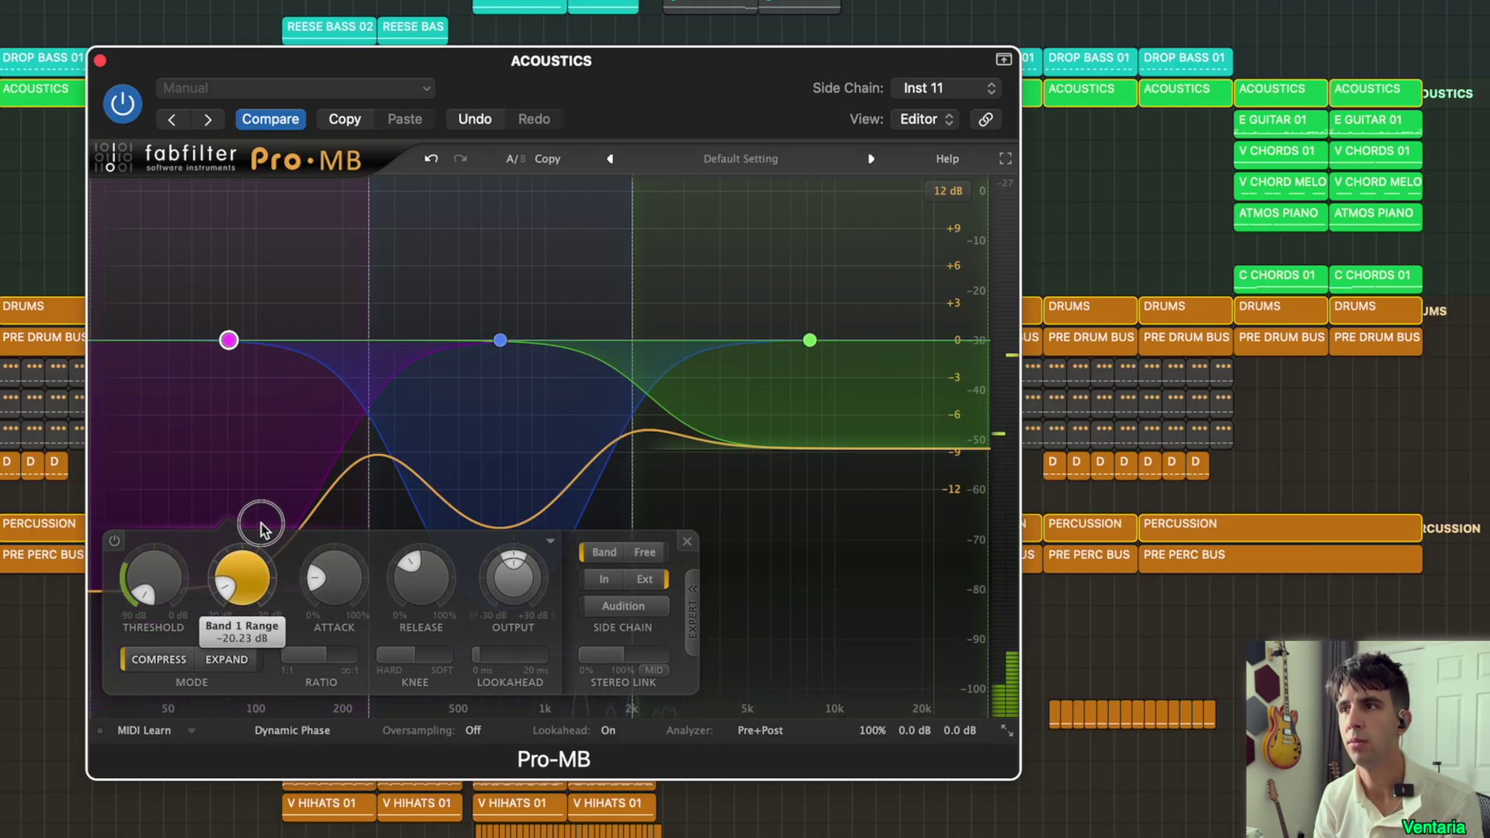
click(500, 341)
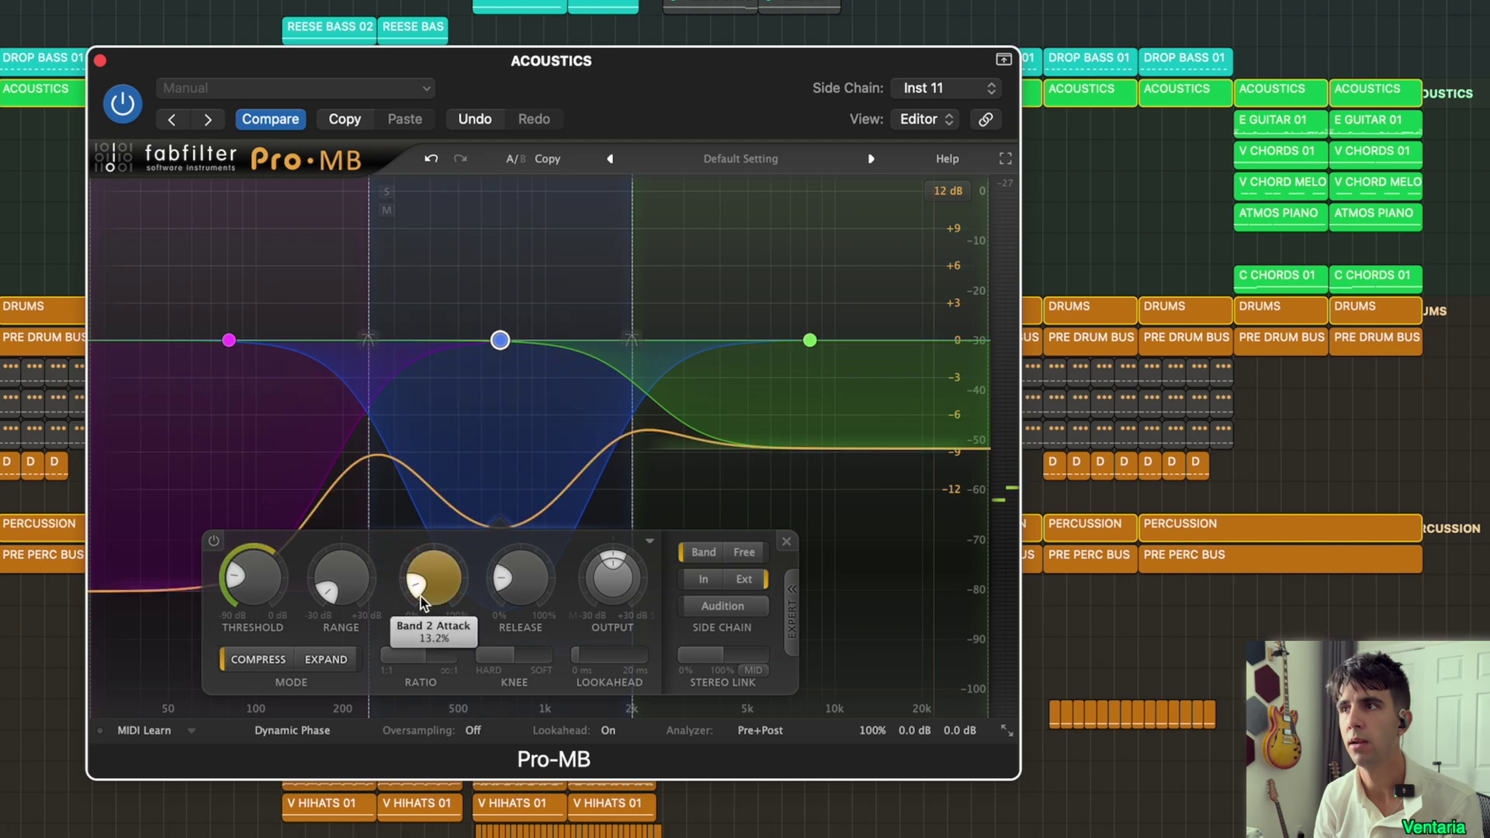
drag(351, 574, 360, 535)
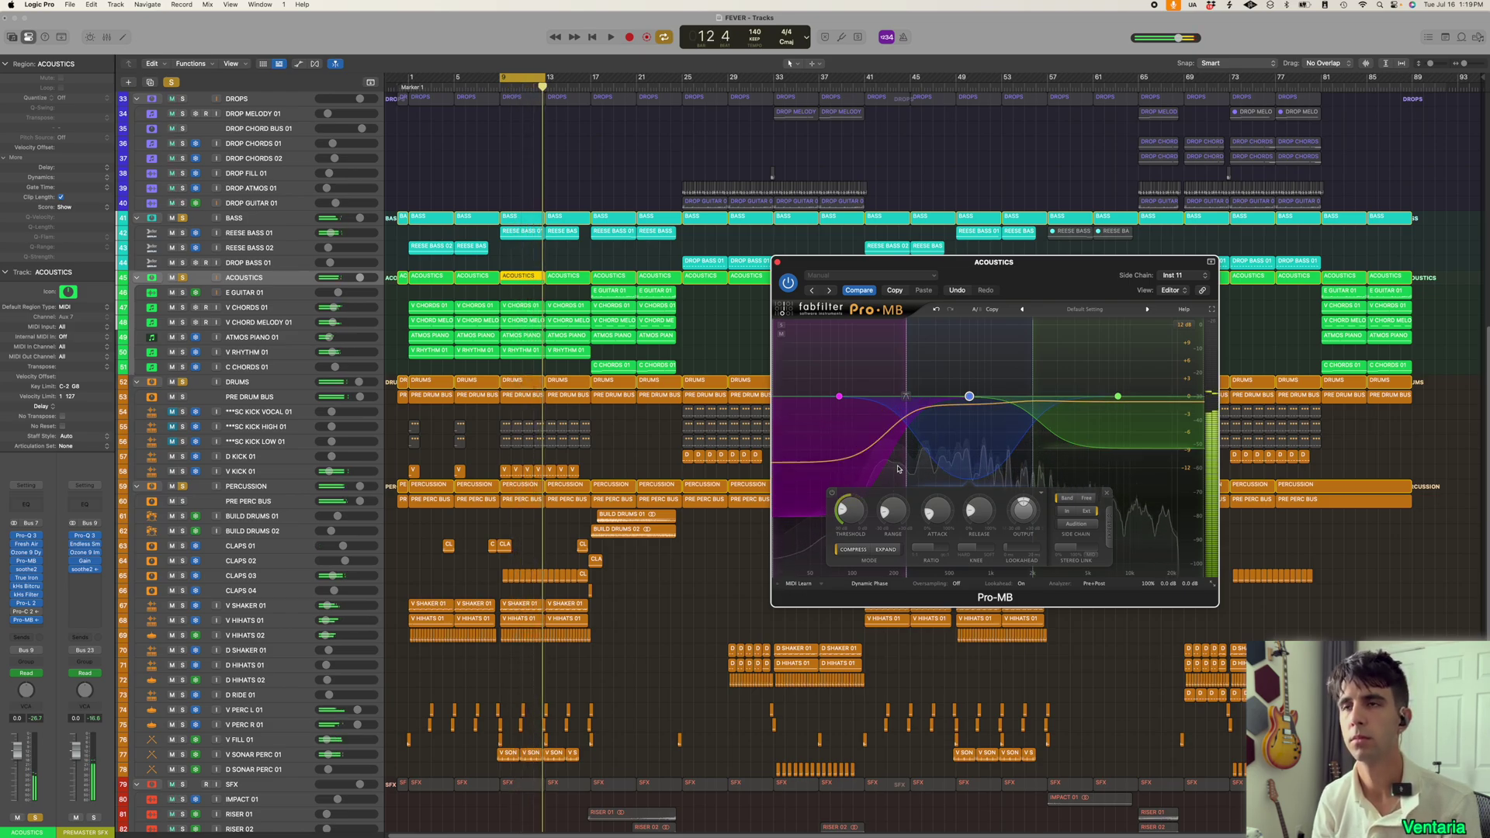
key(space)
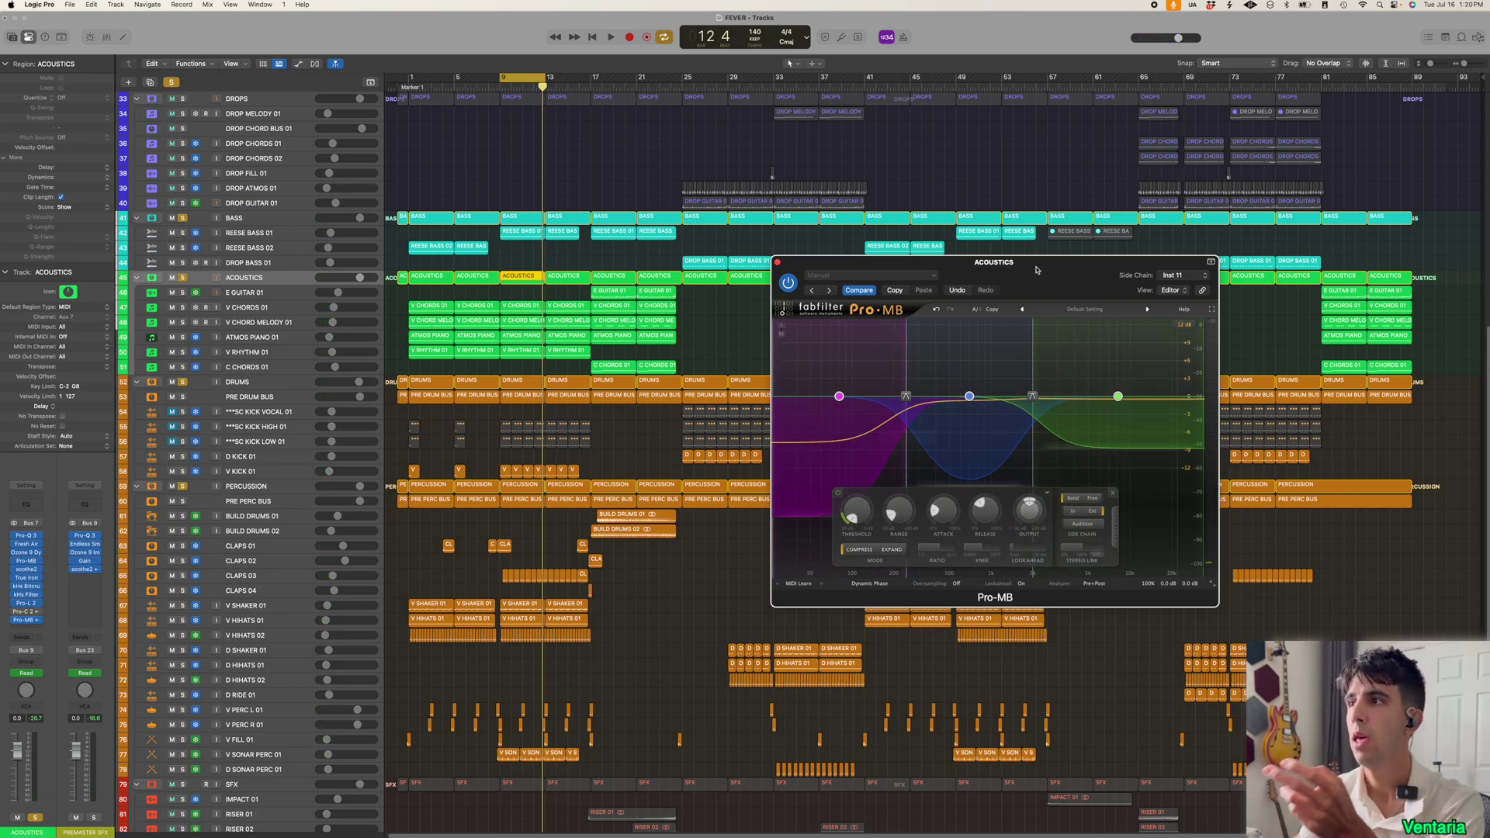
Step: Close the Pro-MB window of the ACOUSTICS track
drag(1021, 281, 992, 287)
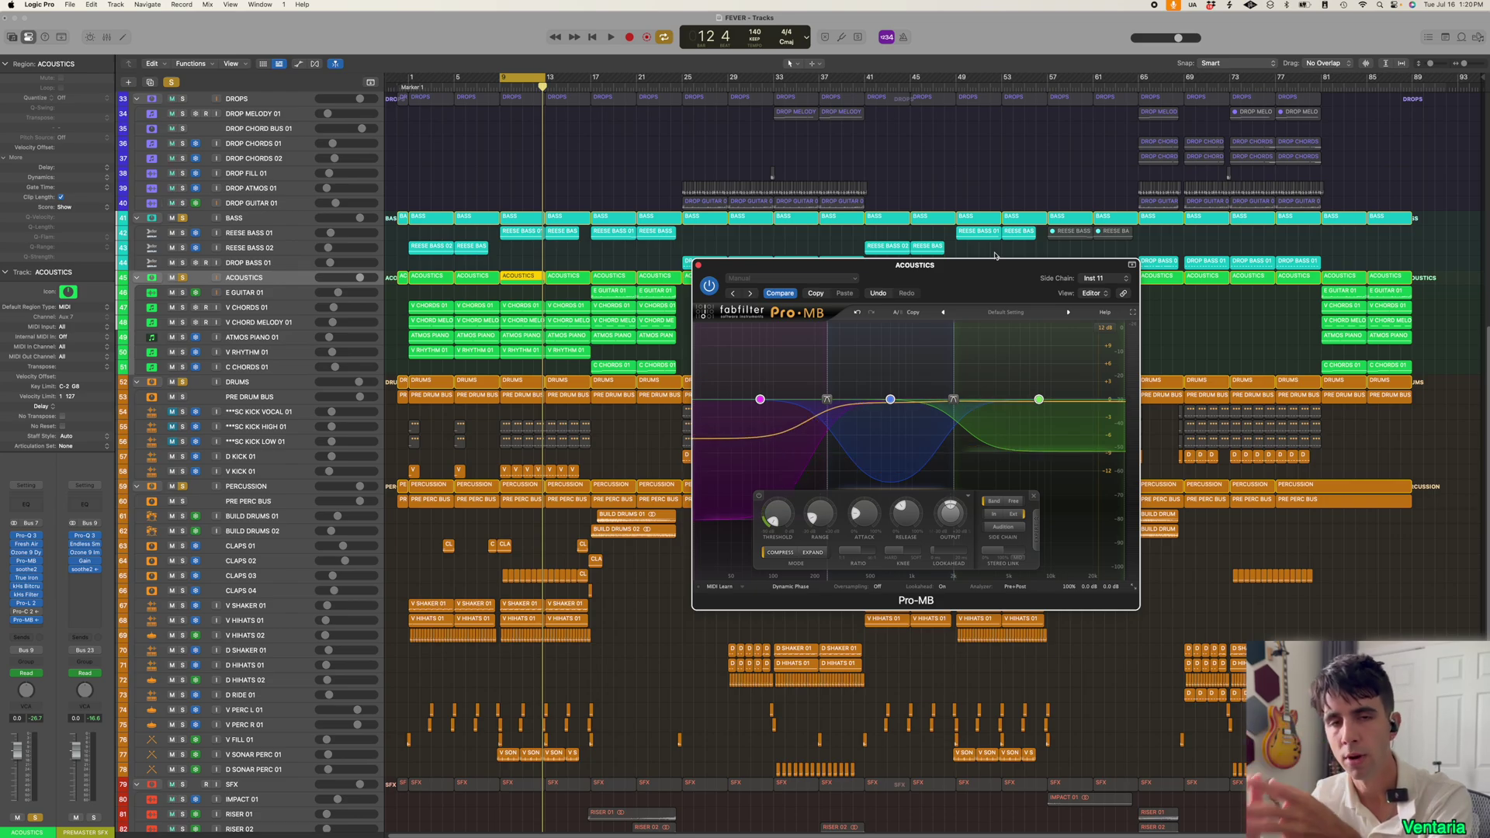
mouse_move(979, 273)
mouse_down()
mouse_move(978, 240)
mouse_move(969, 269)
mouse_up()
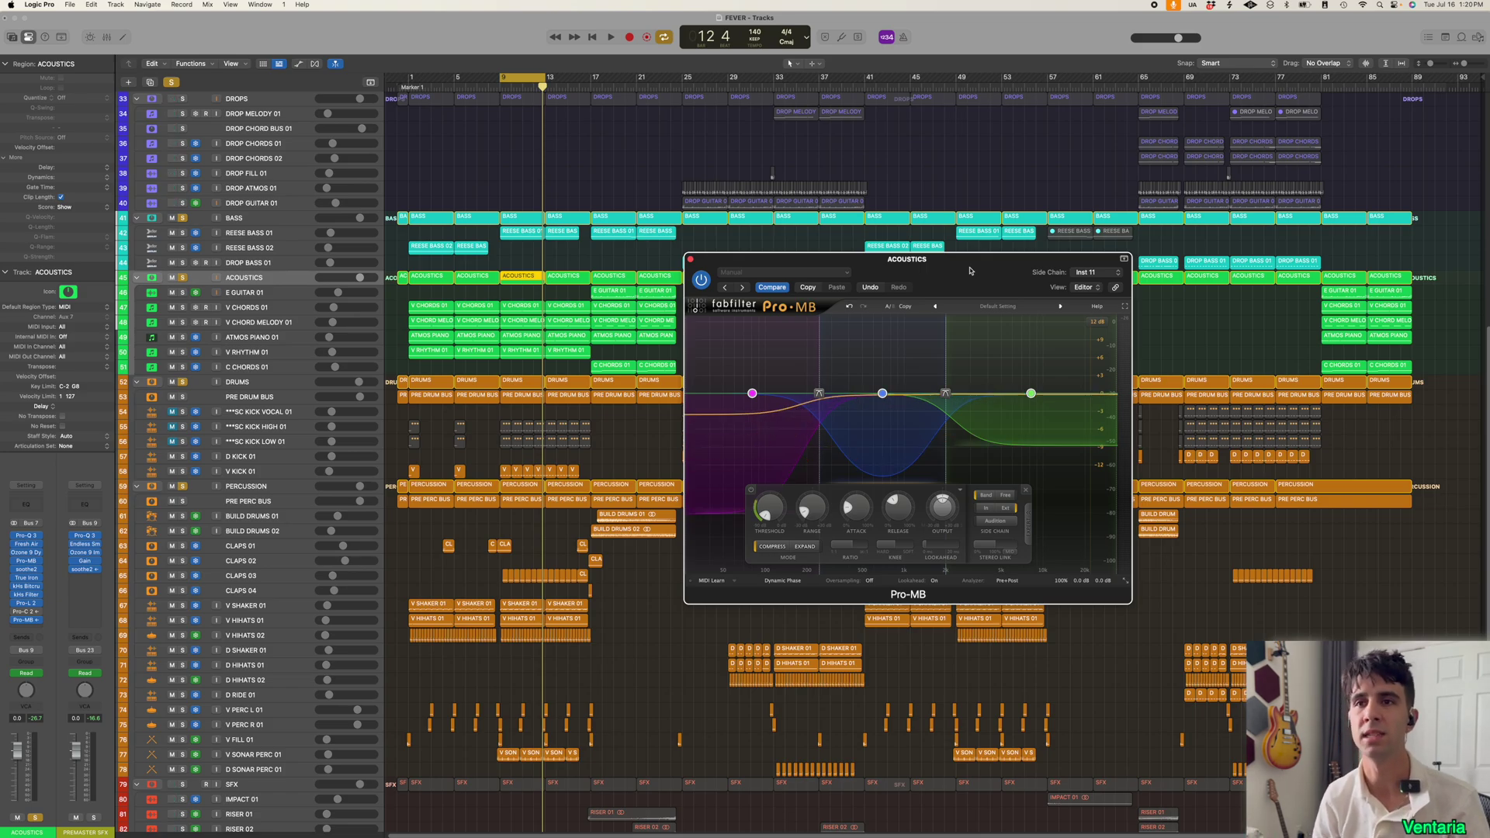
click(689, 260)
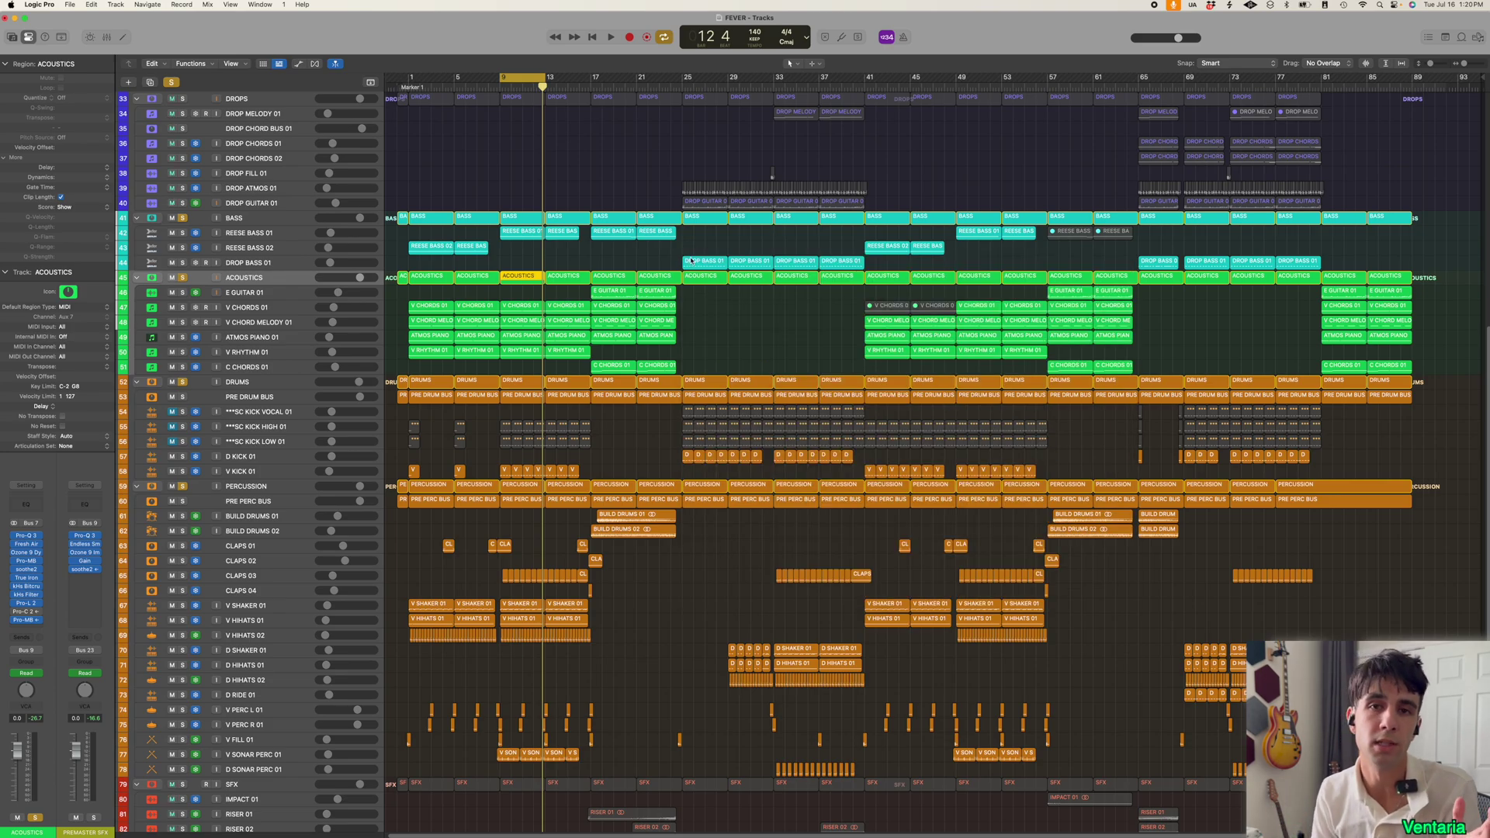